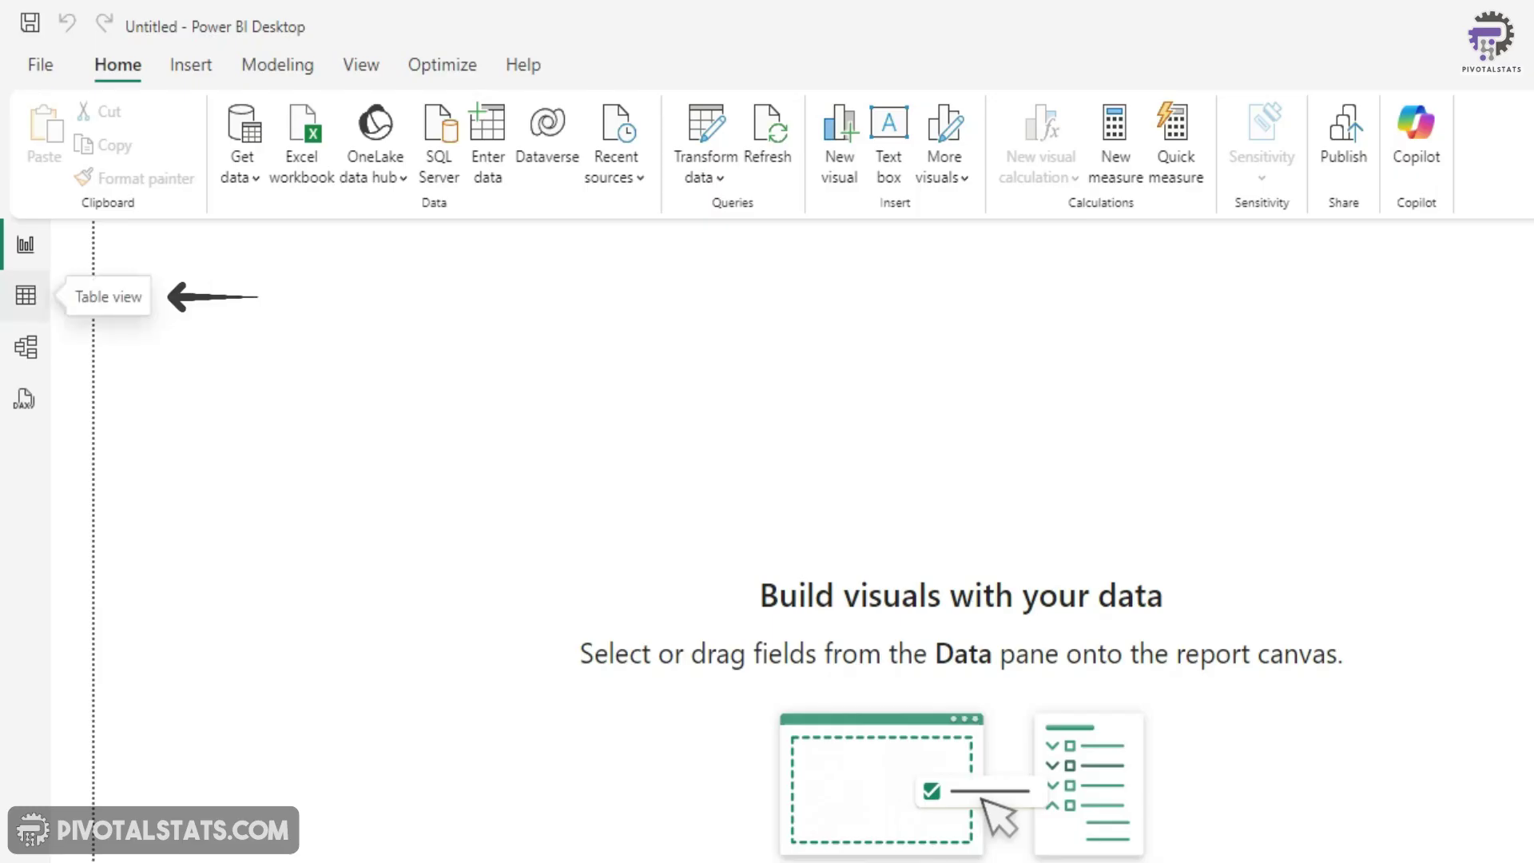
Step: Switch to the Data view to show the Sales Subset table rows
left_click(25, 296)
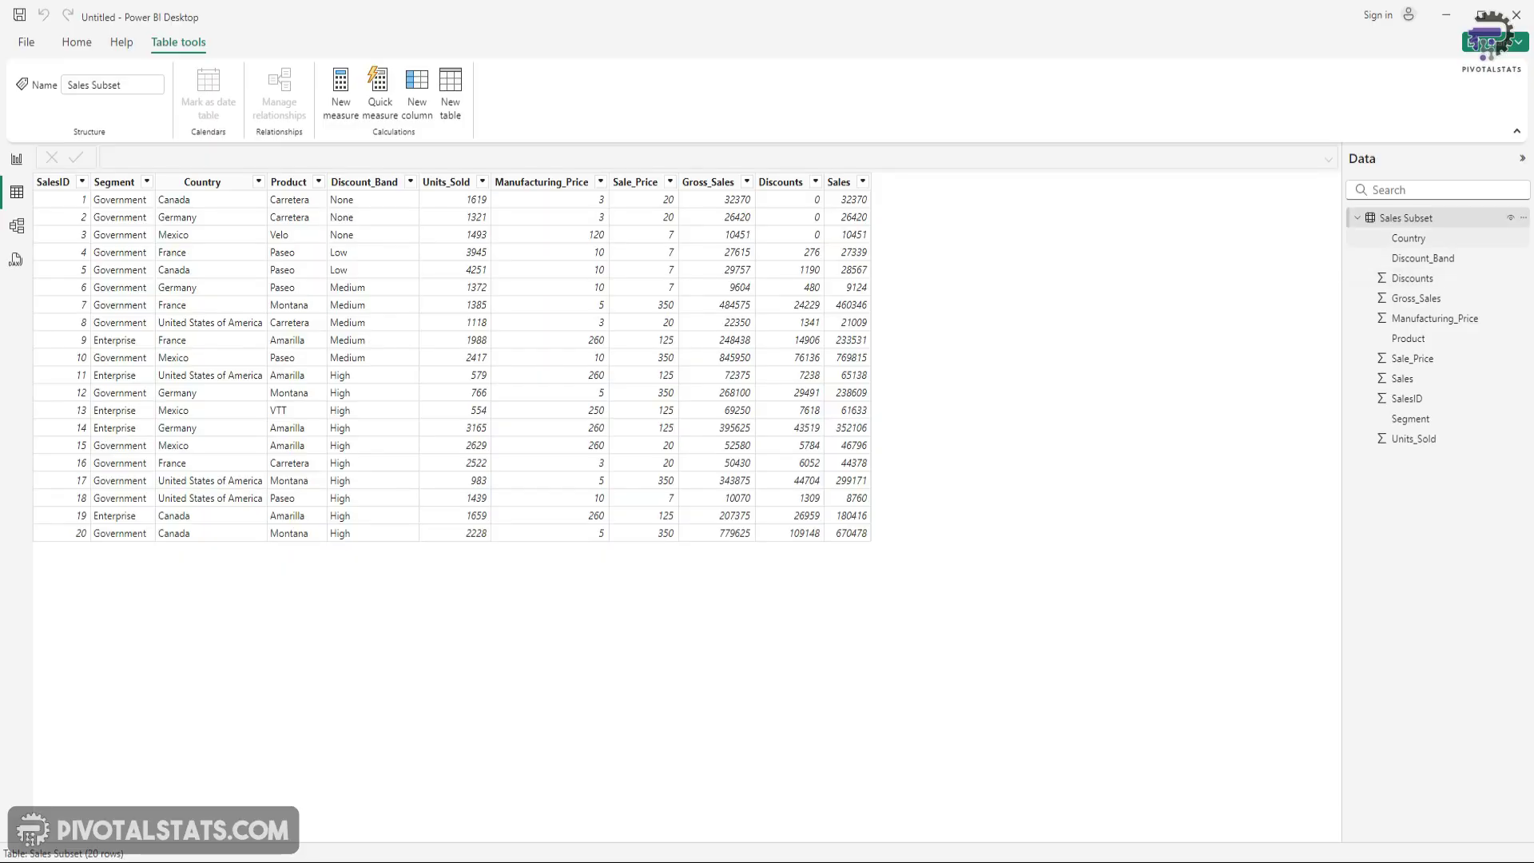
Step: Add a ProductTotal column beginning with CALCULATE(SUM('Sales Subset'[Sales]),
left_click(1520, 218)
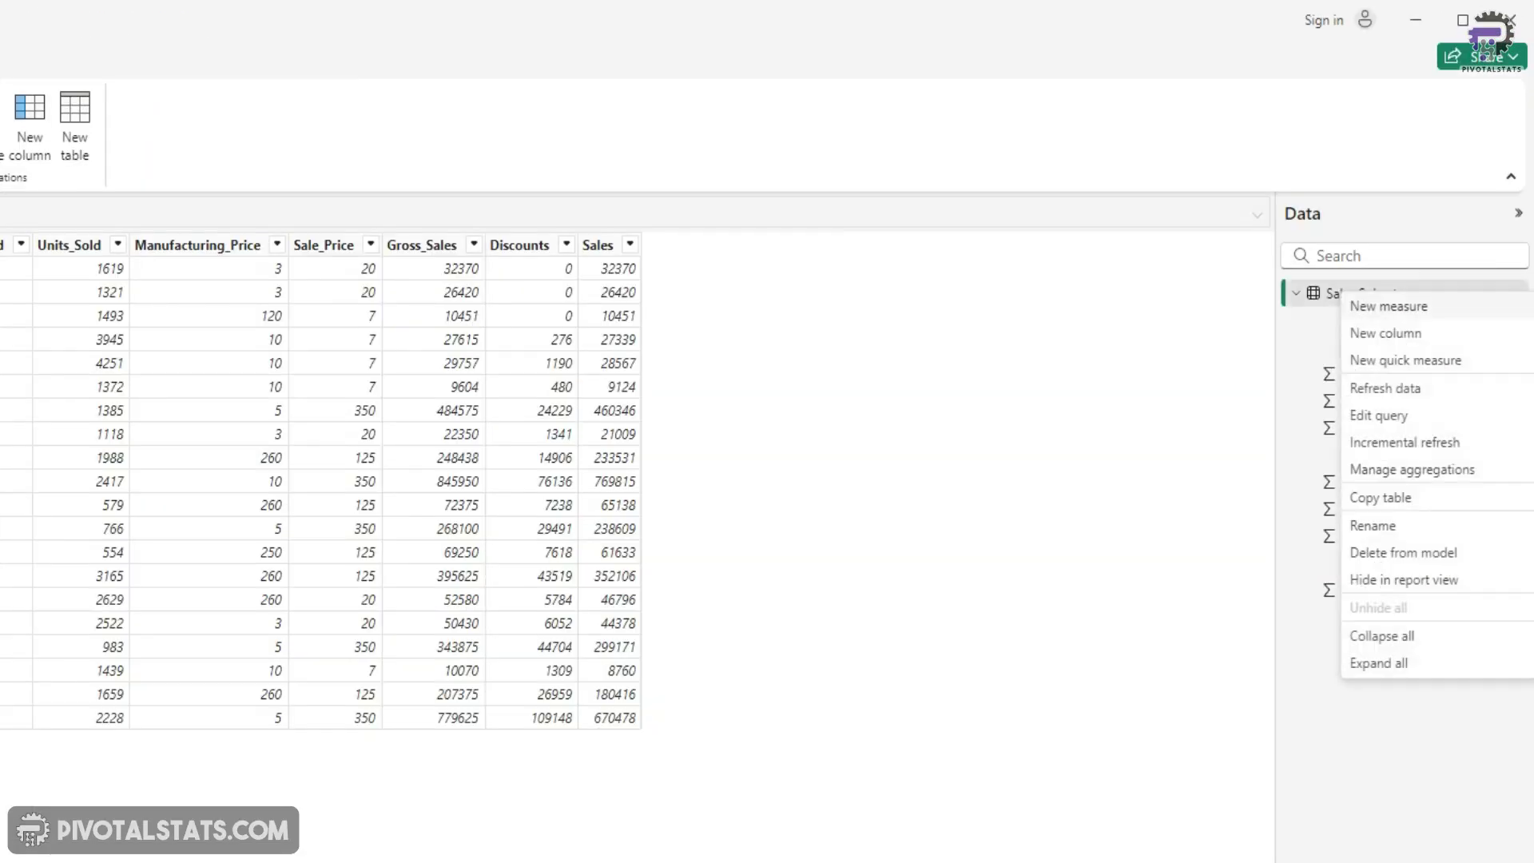
left_click(1386, 332)
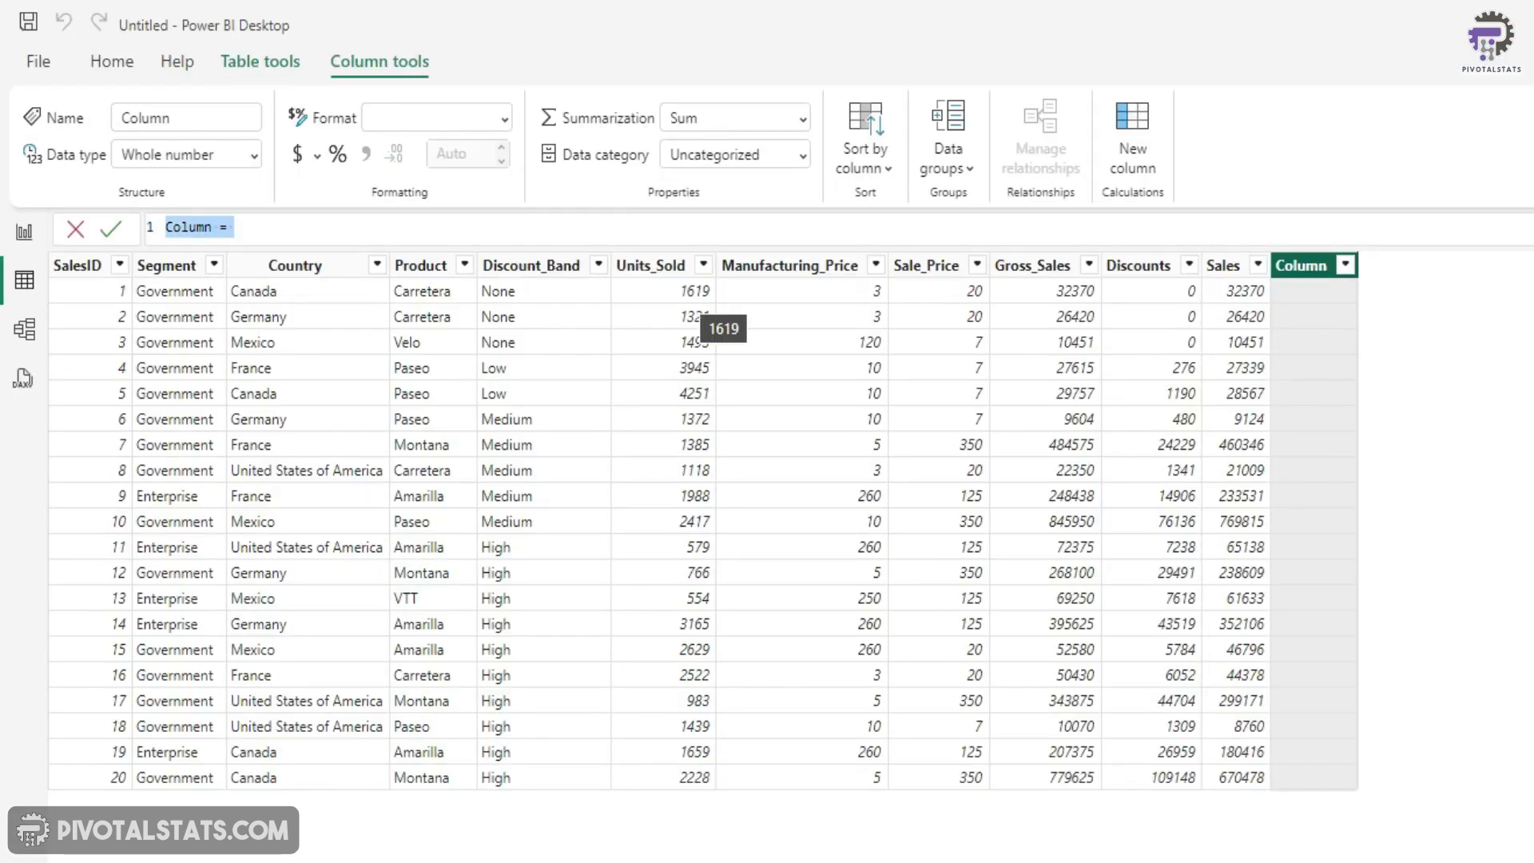
type("Produ")
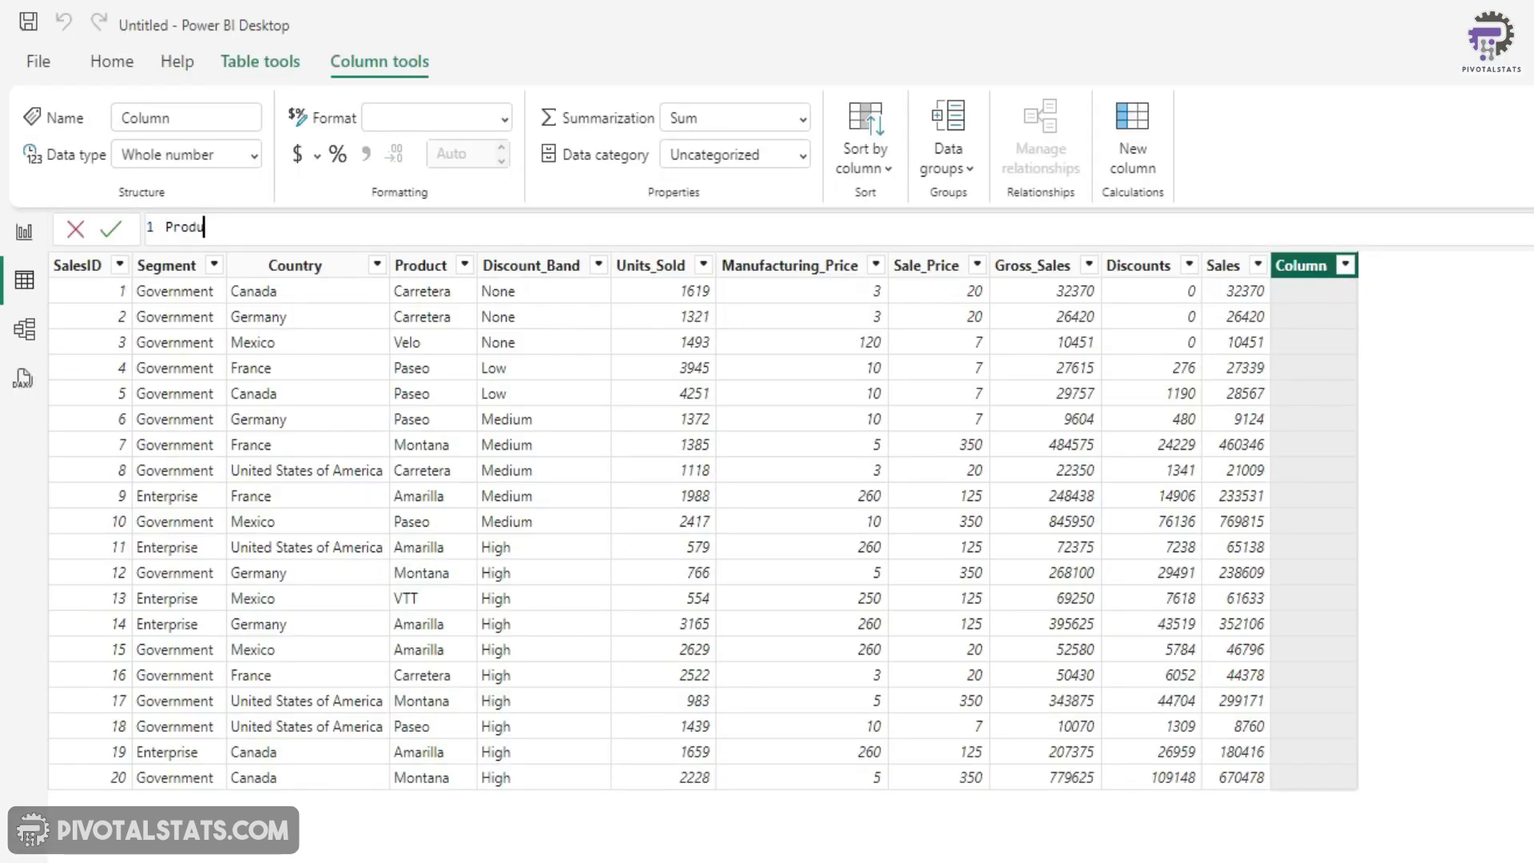
type("ctTotal =")
key("shift+Return")
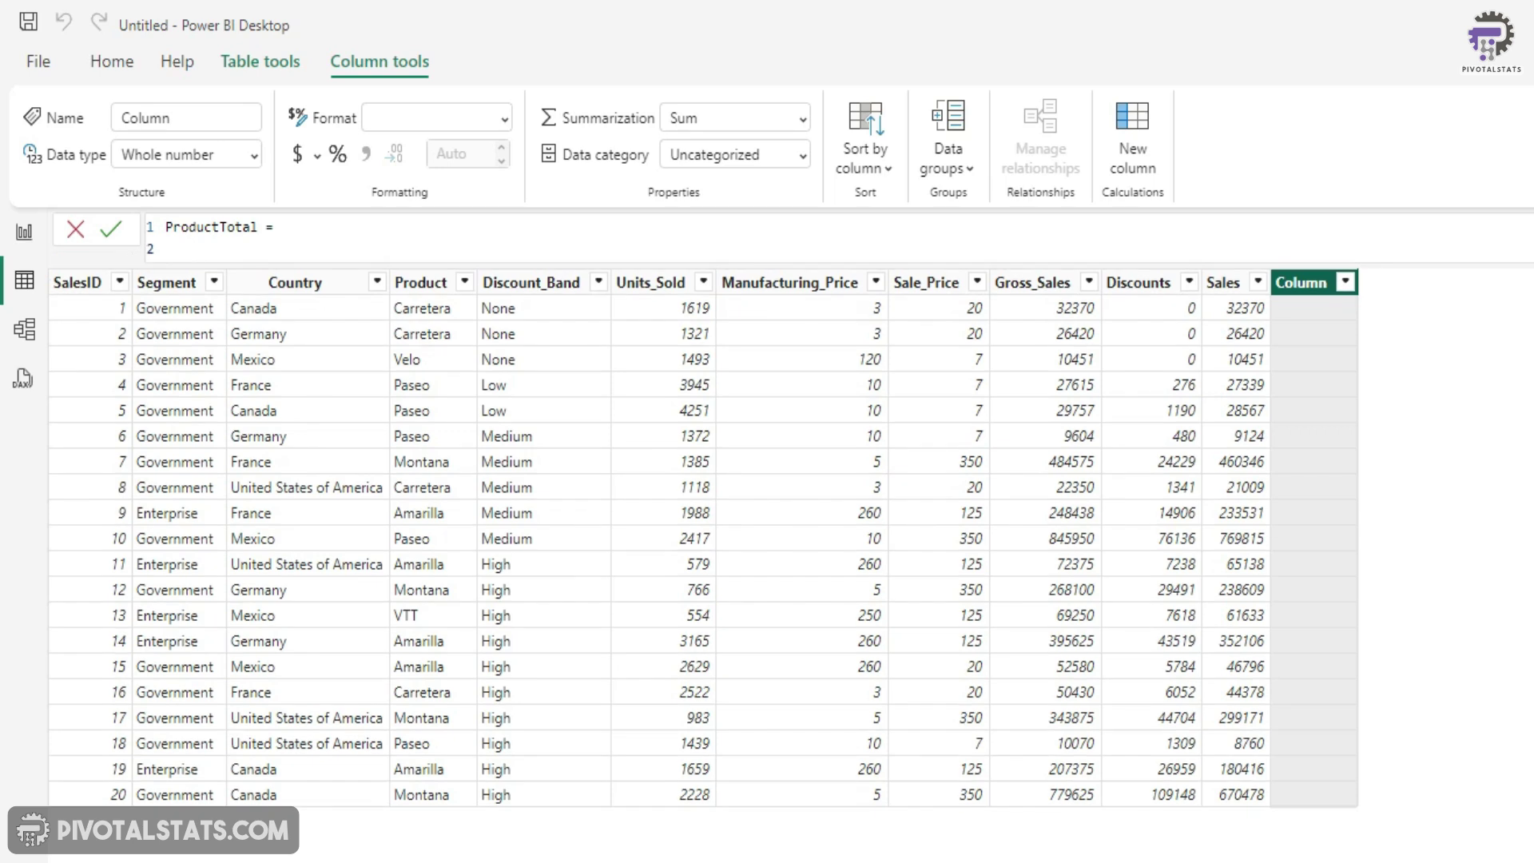
type("ca")
key("Tab")
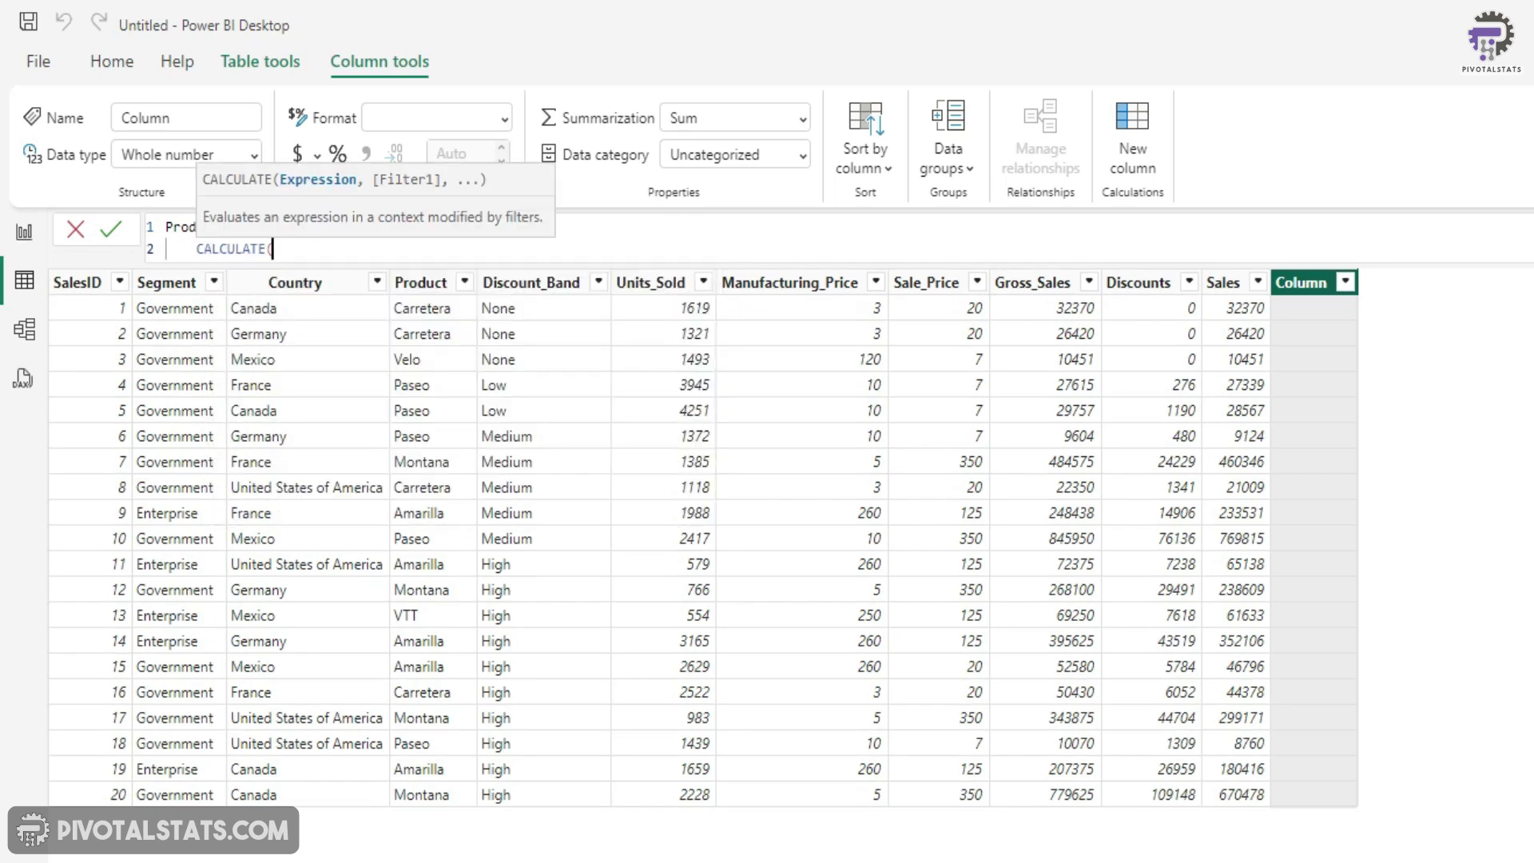
type("sum")
key("Tab")
type("sa")
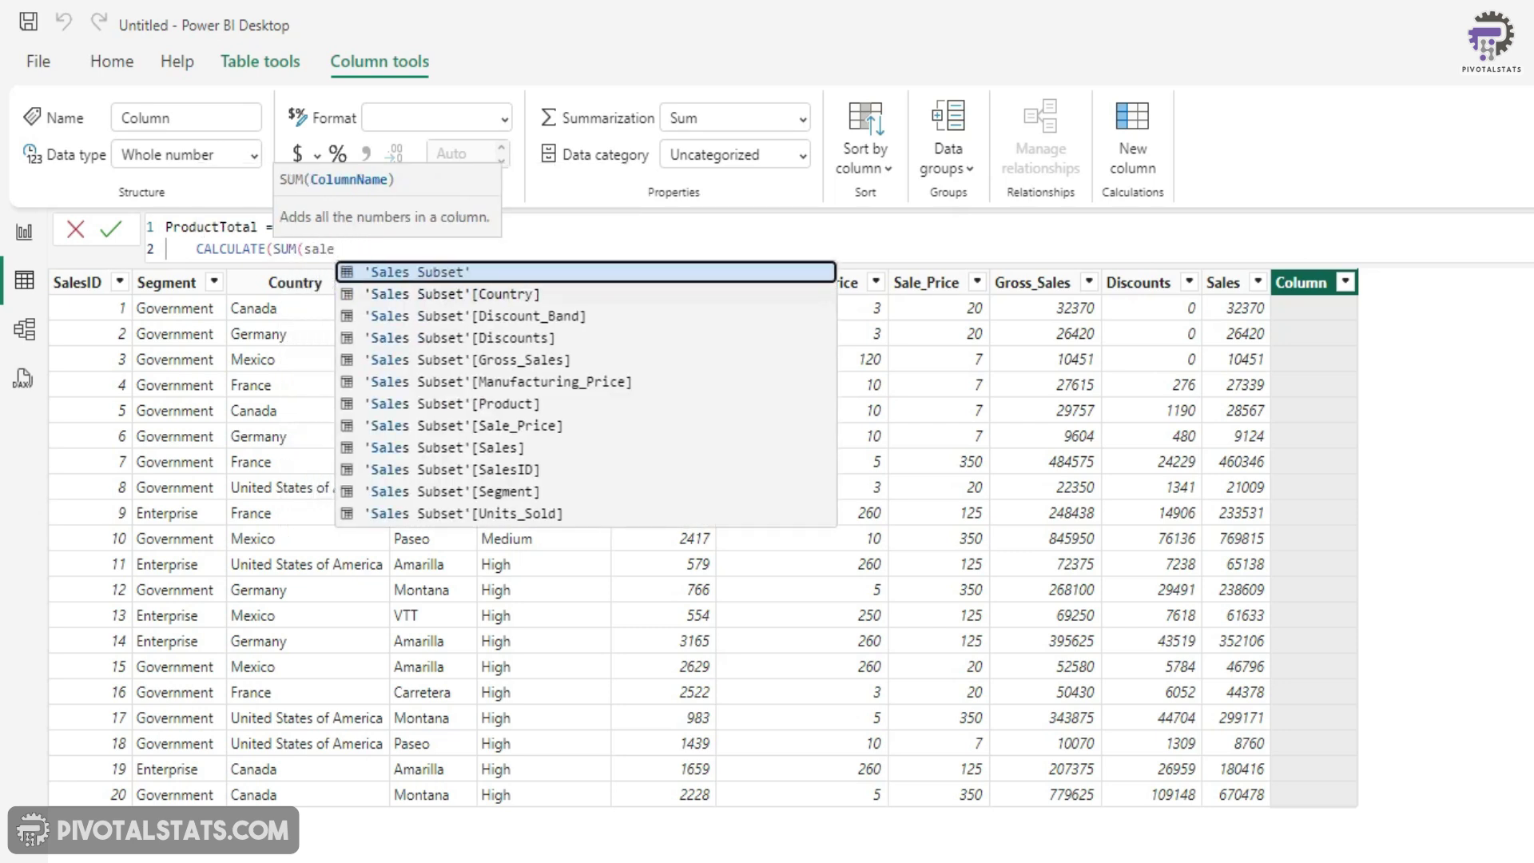
key("Down")
key("Down")
key("Down")
key("Down")
key("Down")
key("Down")
key("Down")
key("Down")
key("Tab")
type("),")
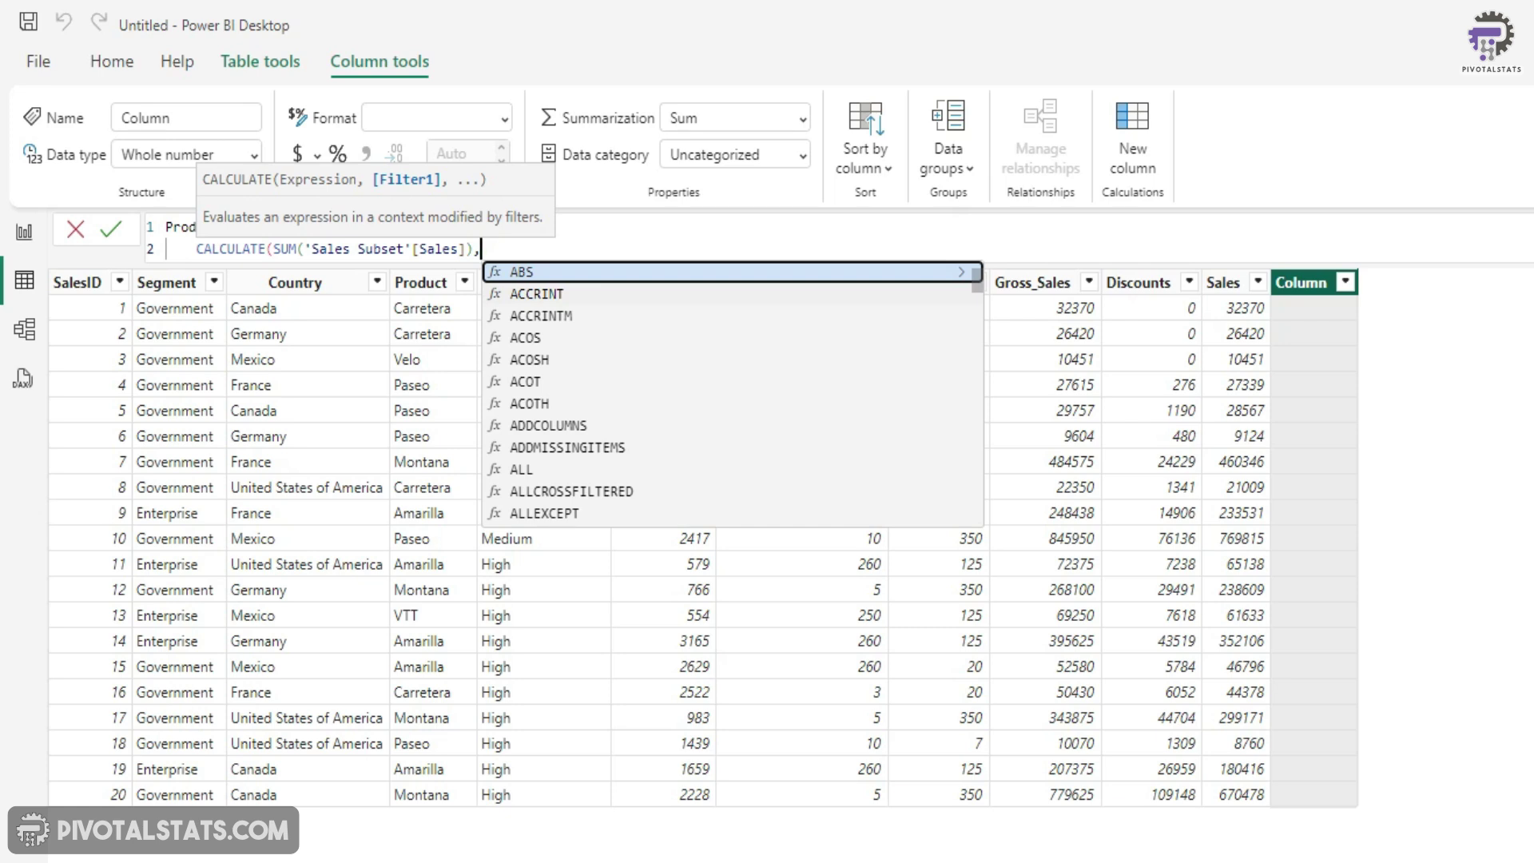
Step: Finish with FILTER('Sales Subset', [Product] = EARLIER([Product])) and commit the ProductTotal formula
type("FILTER(")
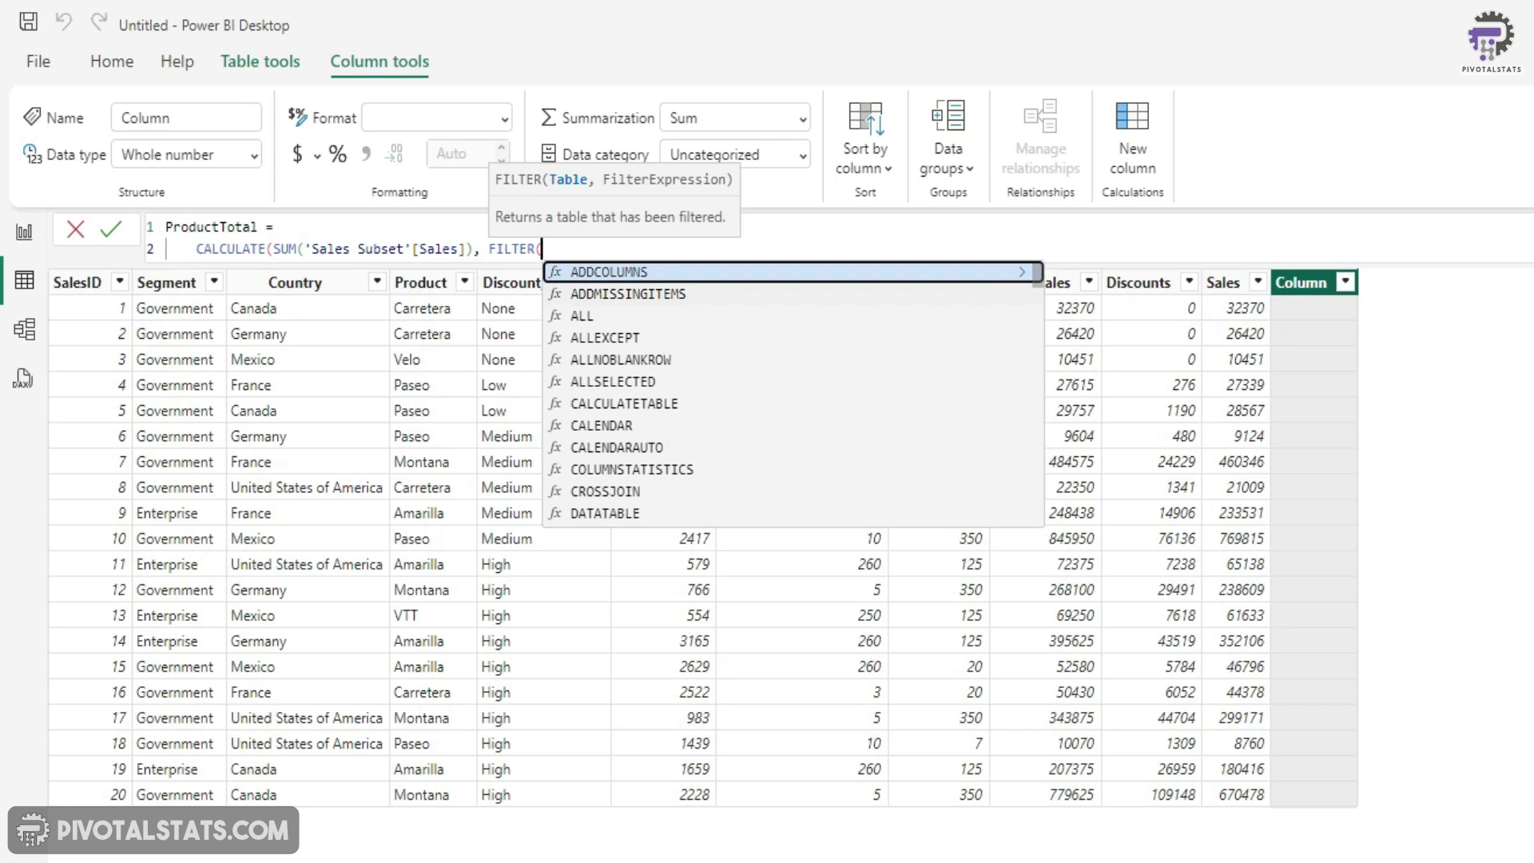
type("'Sales Subset'")
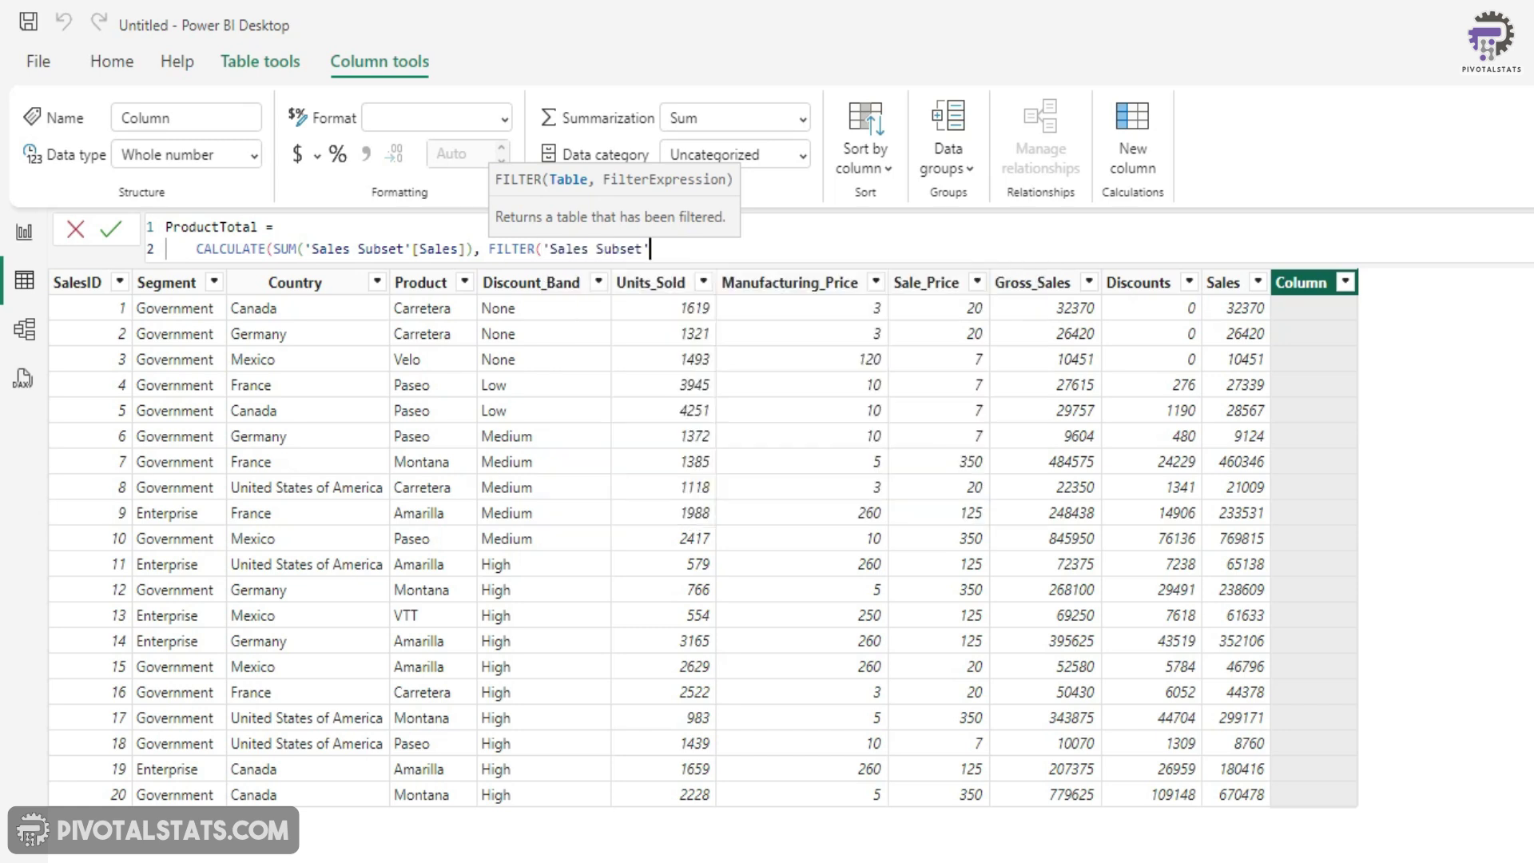
type(",")
type(" pro")
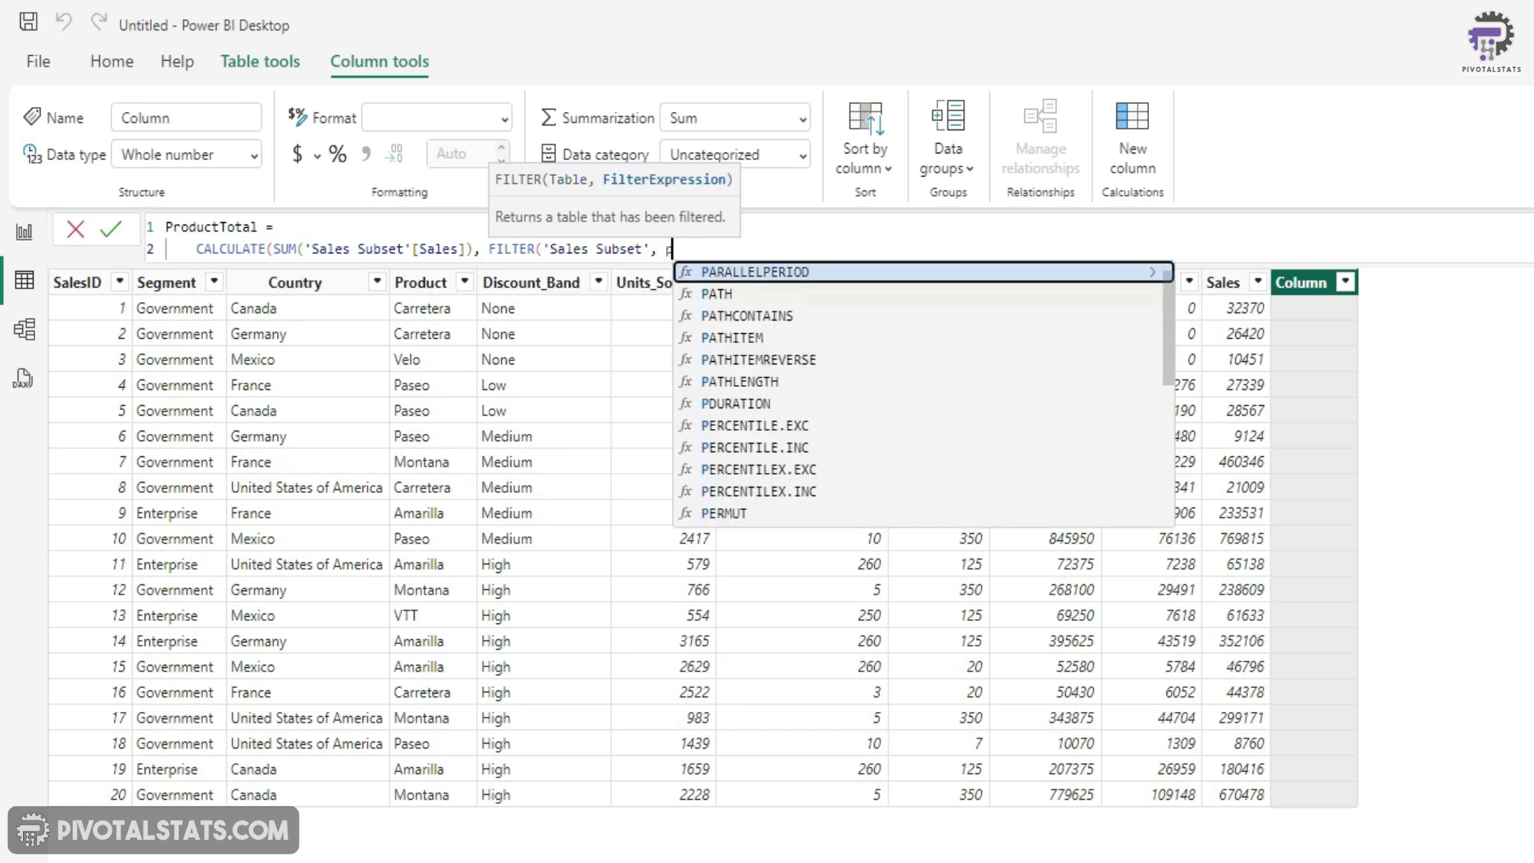
key("Up")
key("Up")
key("Up")
key("Up")
key("Up")
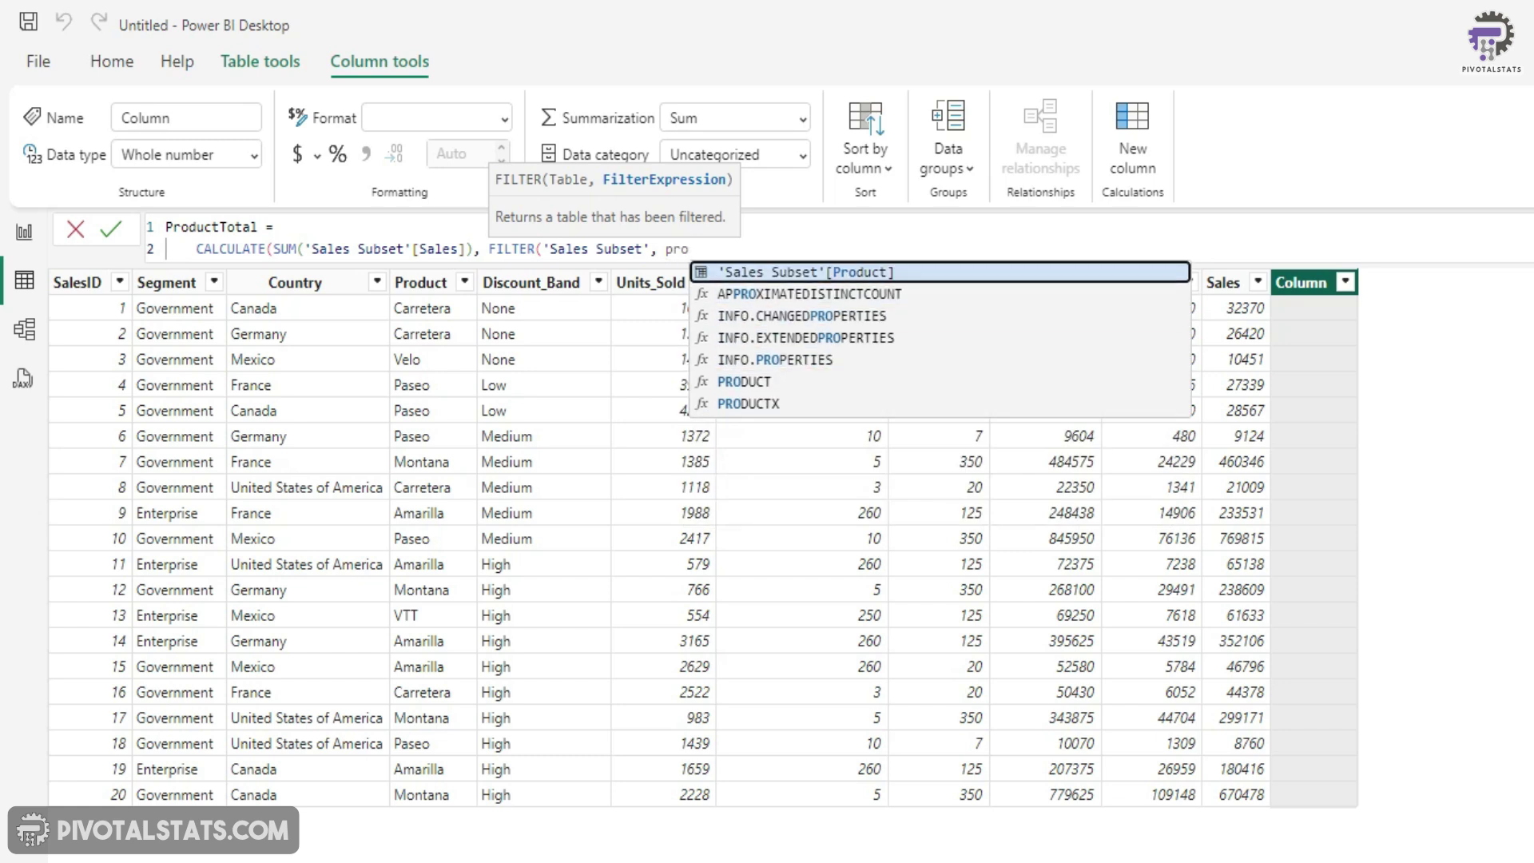
key("Tab")
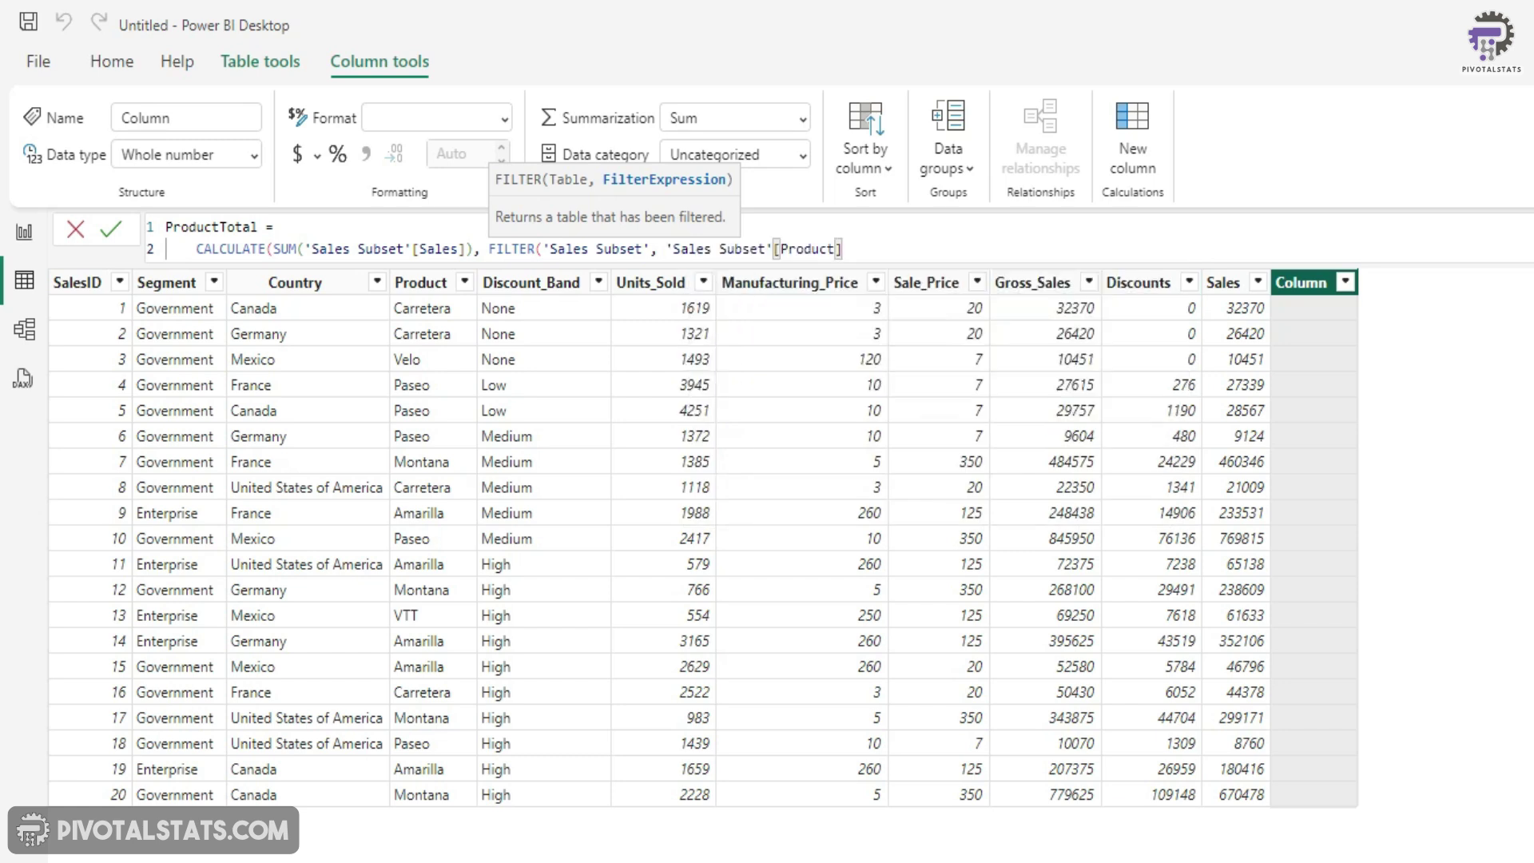
type("= earl")
key("Tab")
type("pro")
key("Tab")
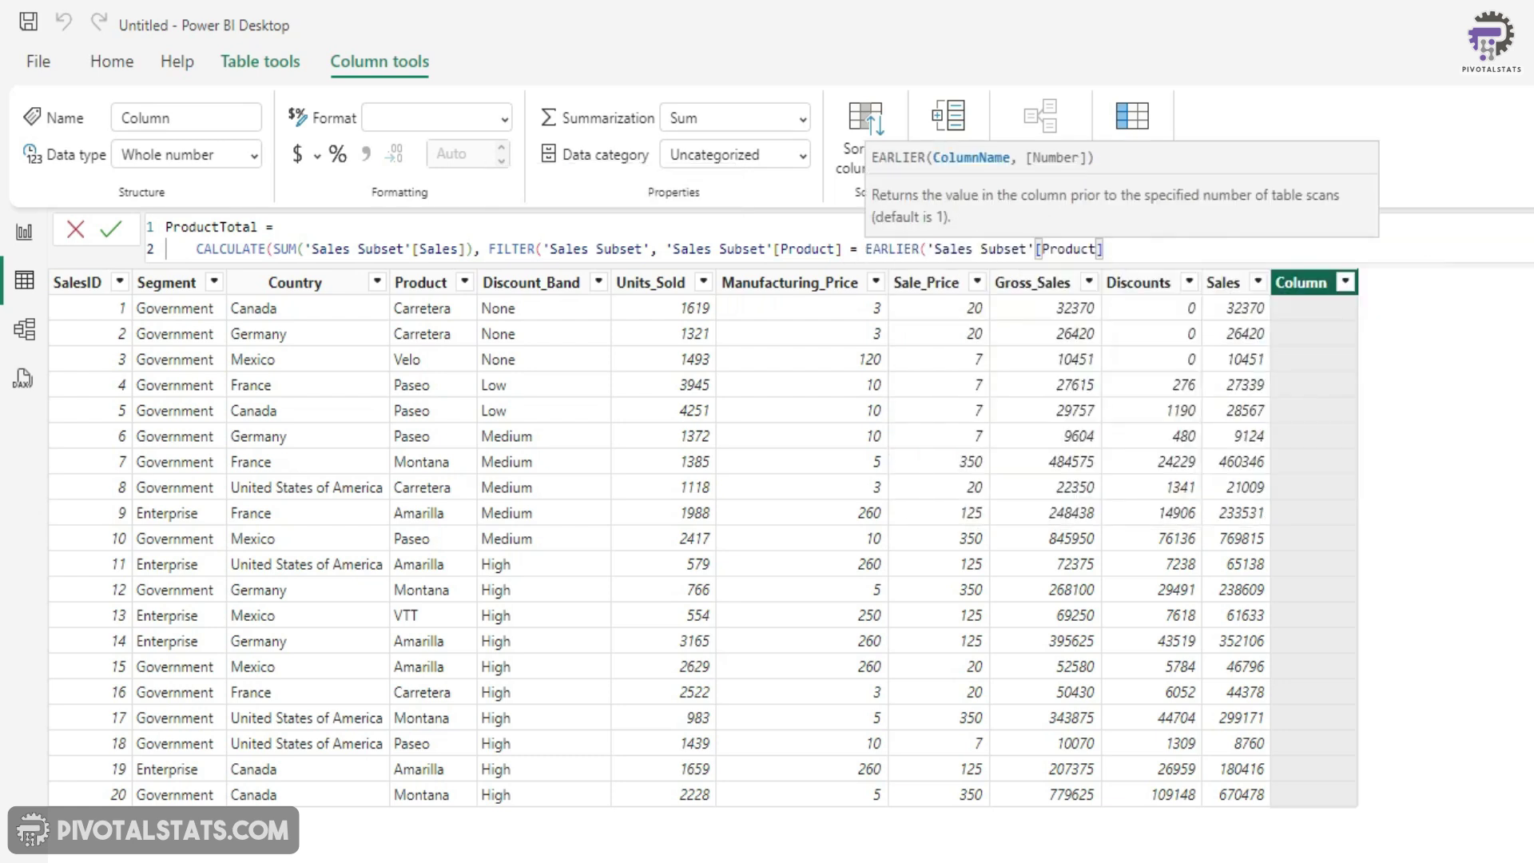
type(")))")
key("Return")
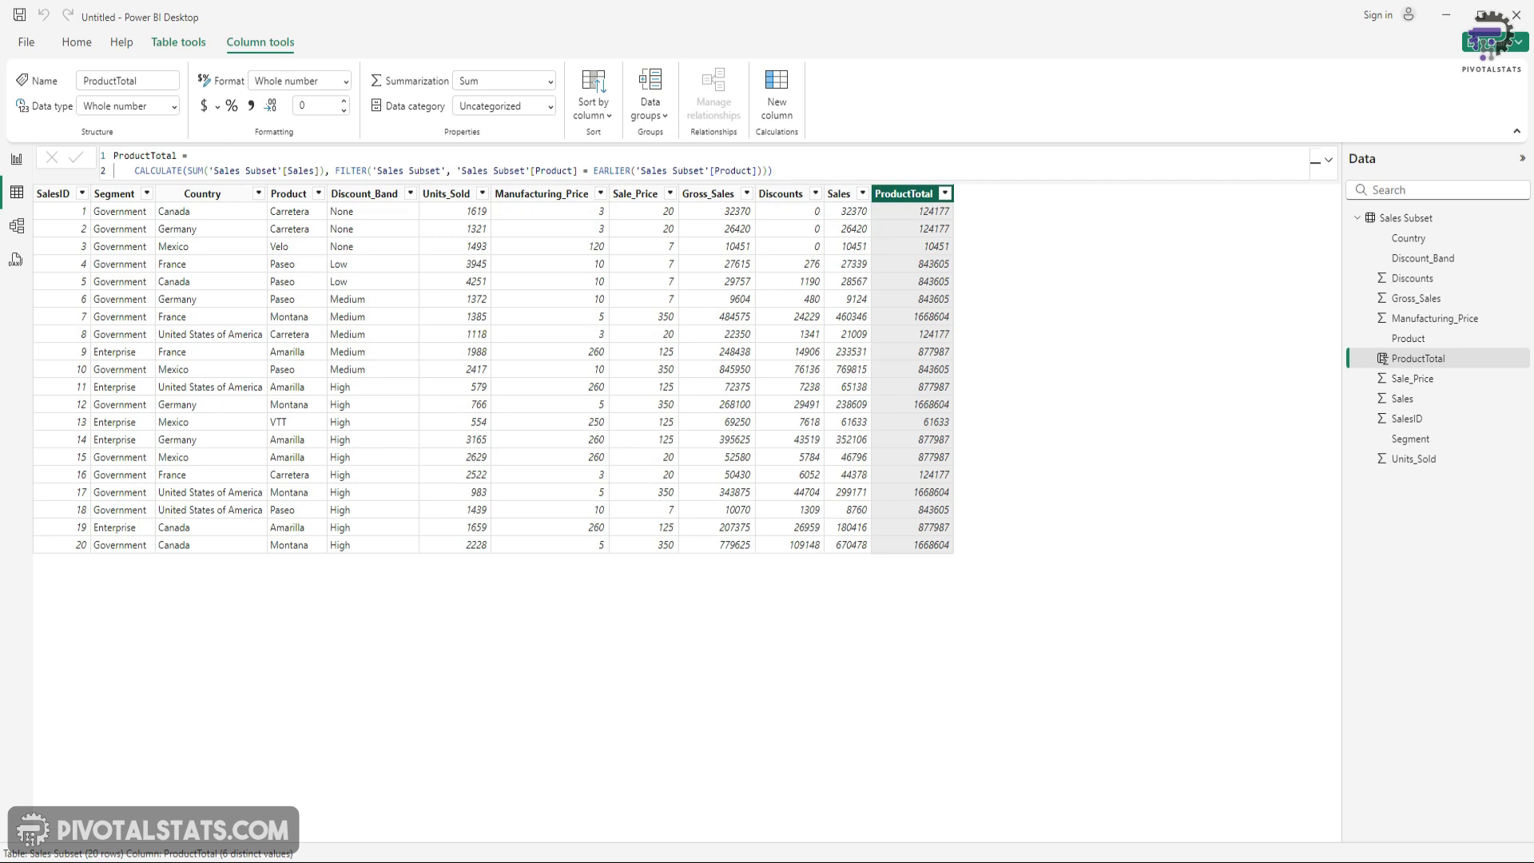
left_click_drag(335, 170, 773, 170)
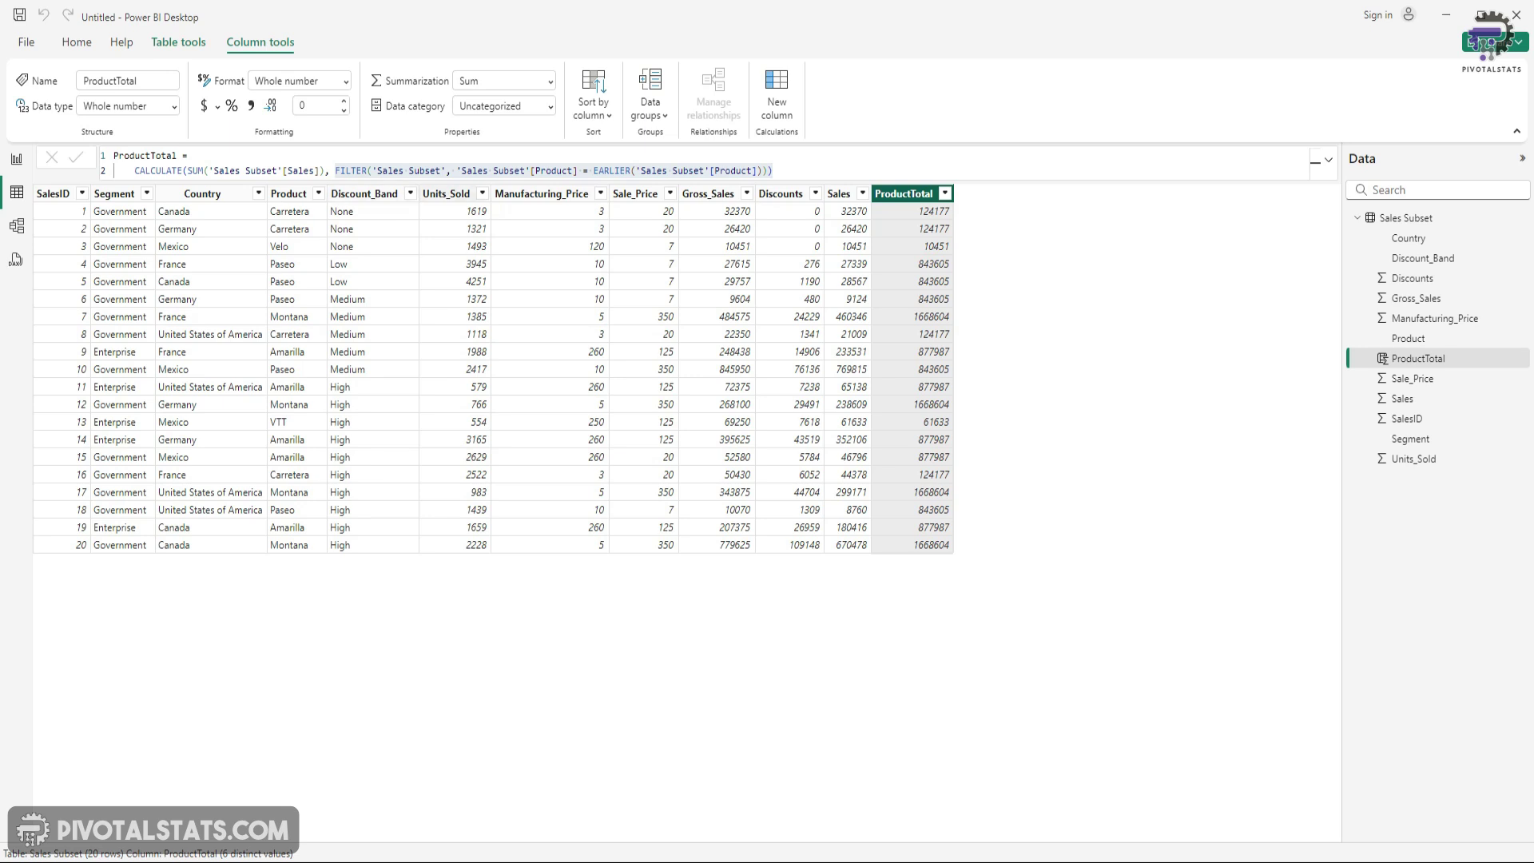
left_click(1408, 338)
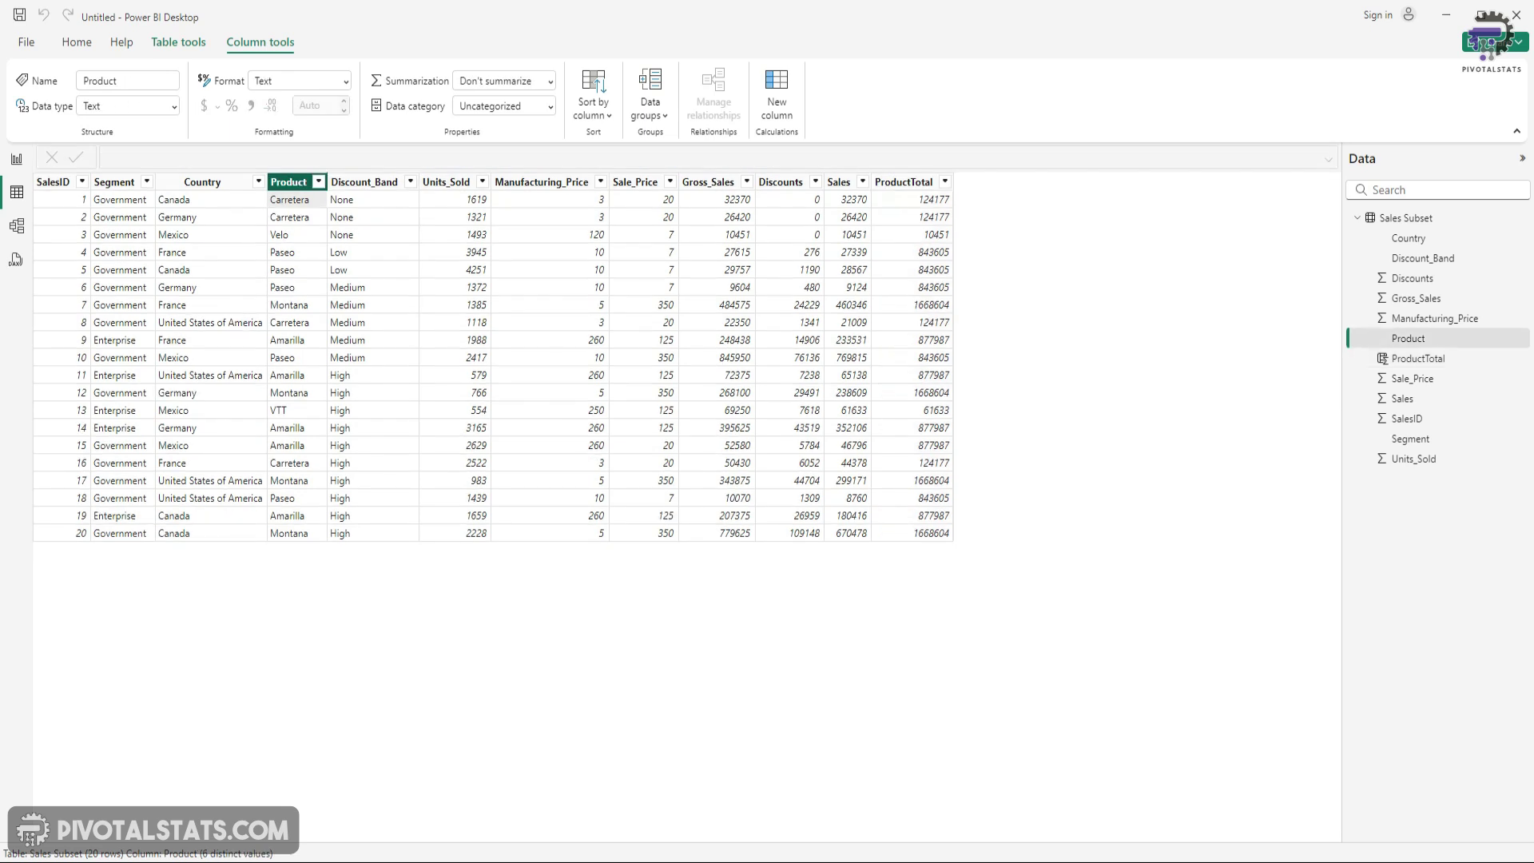
left_click(318, 181)
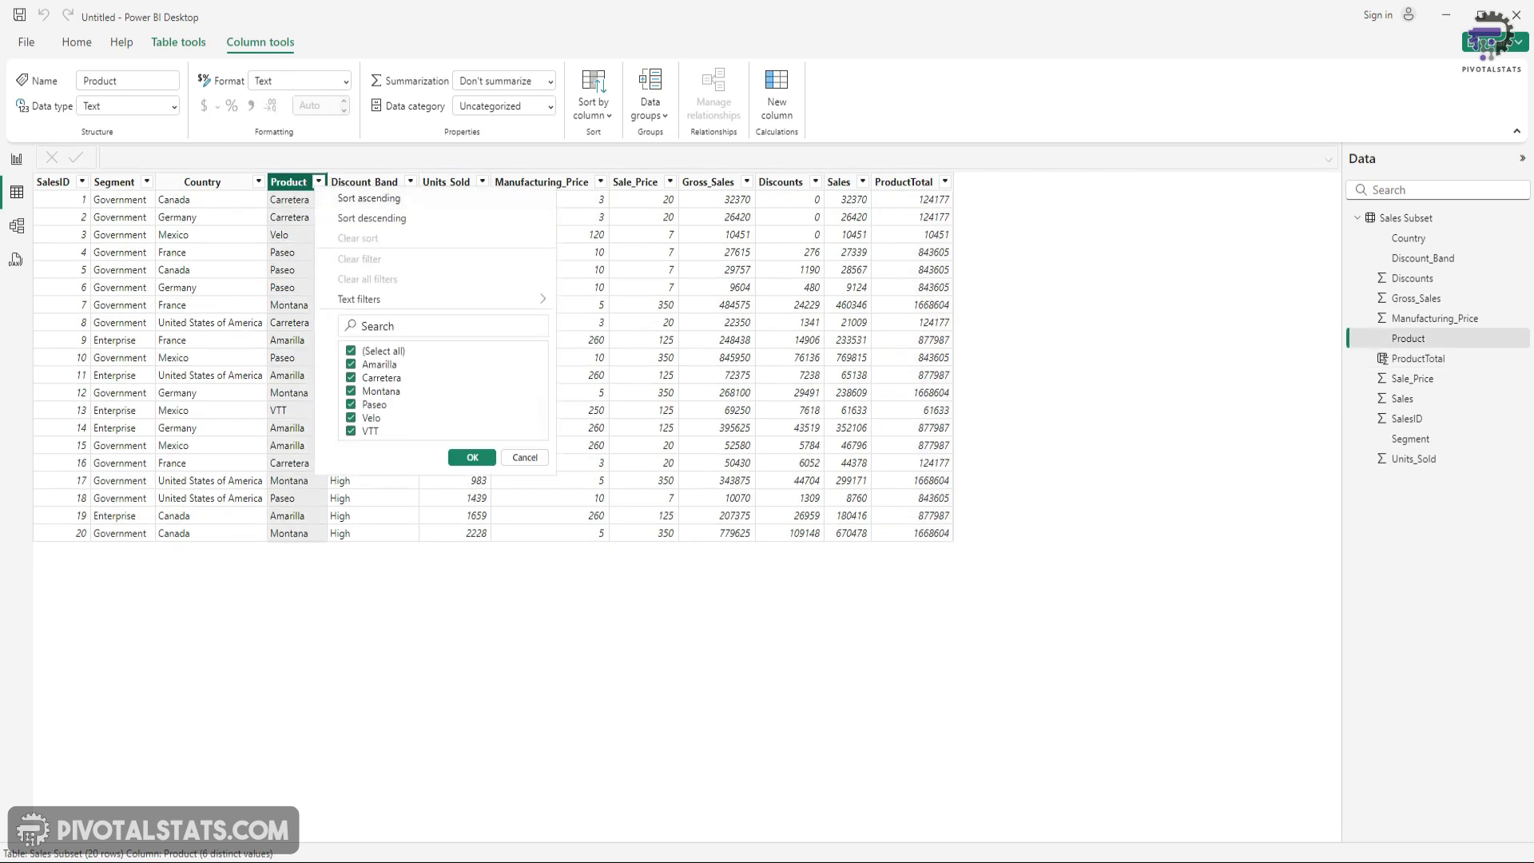
left_click(351, 351)
left_click(351, 377)
left_click(472, 458)
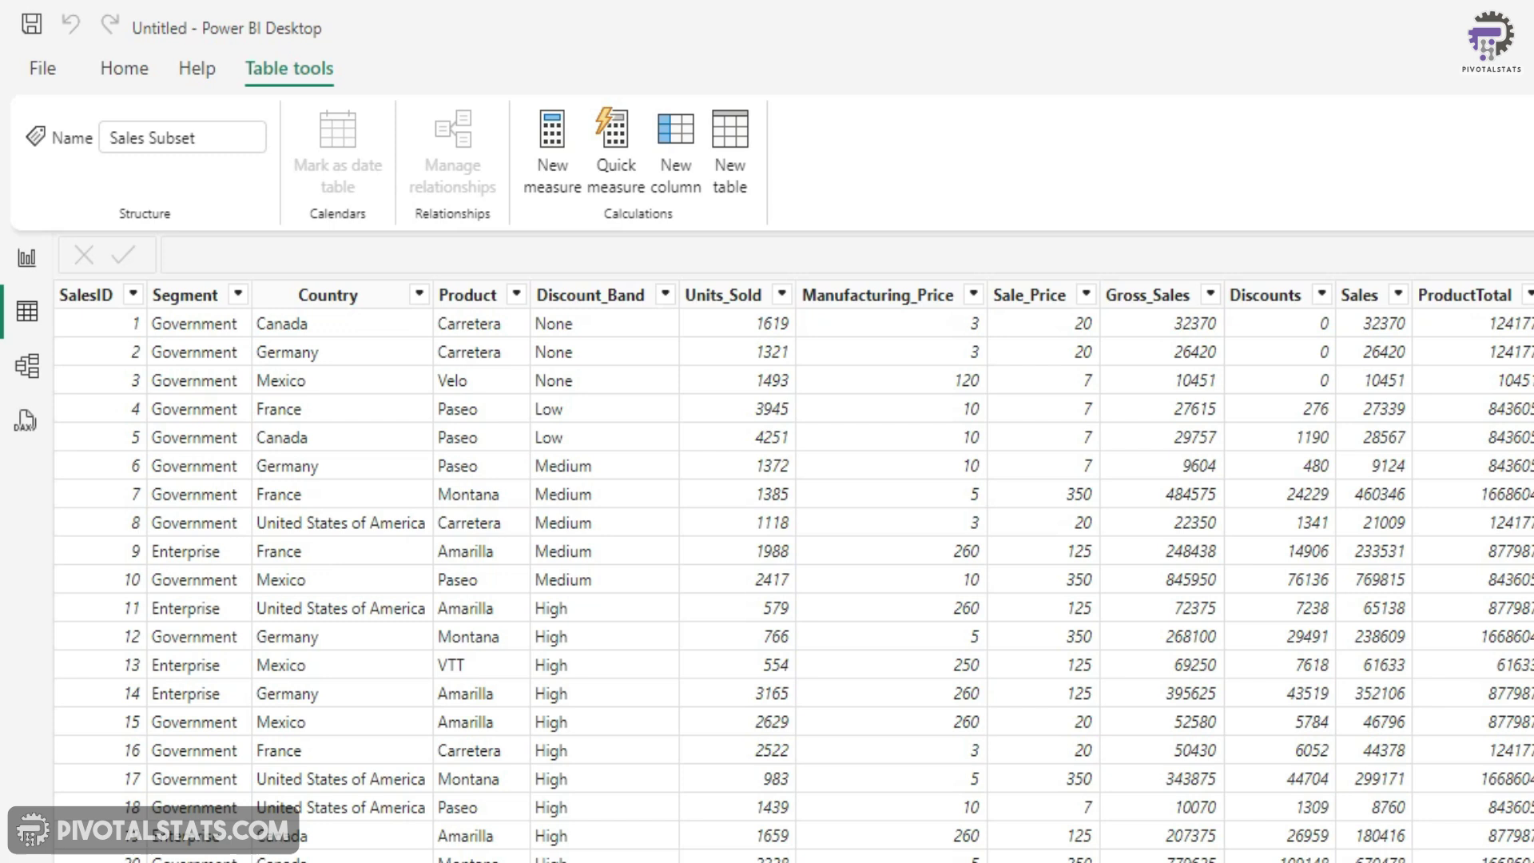
Step: Start a Sales Percentage column as DIVIDE with [Sales] as the numerator
left_click(675, 148)
type("Sales Perce")
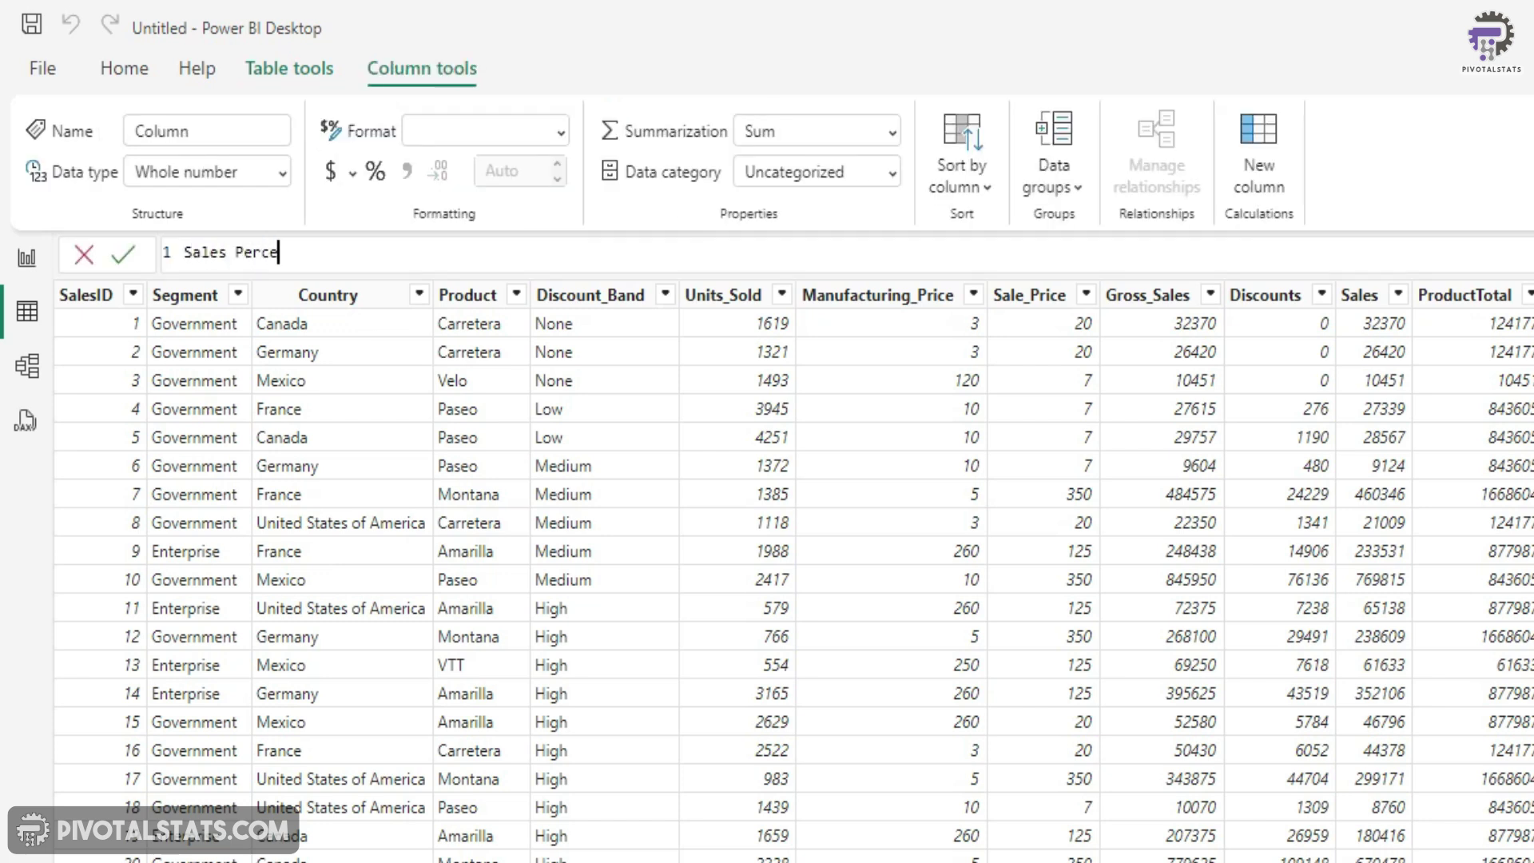
type("ntage =")
key("shift+Return")
type("D")
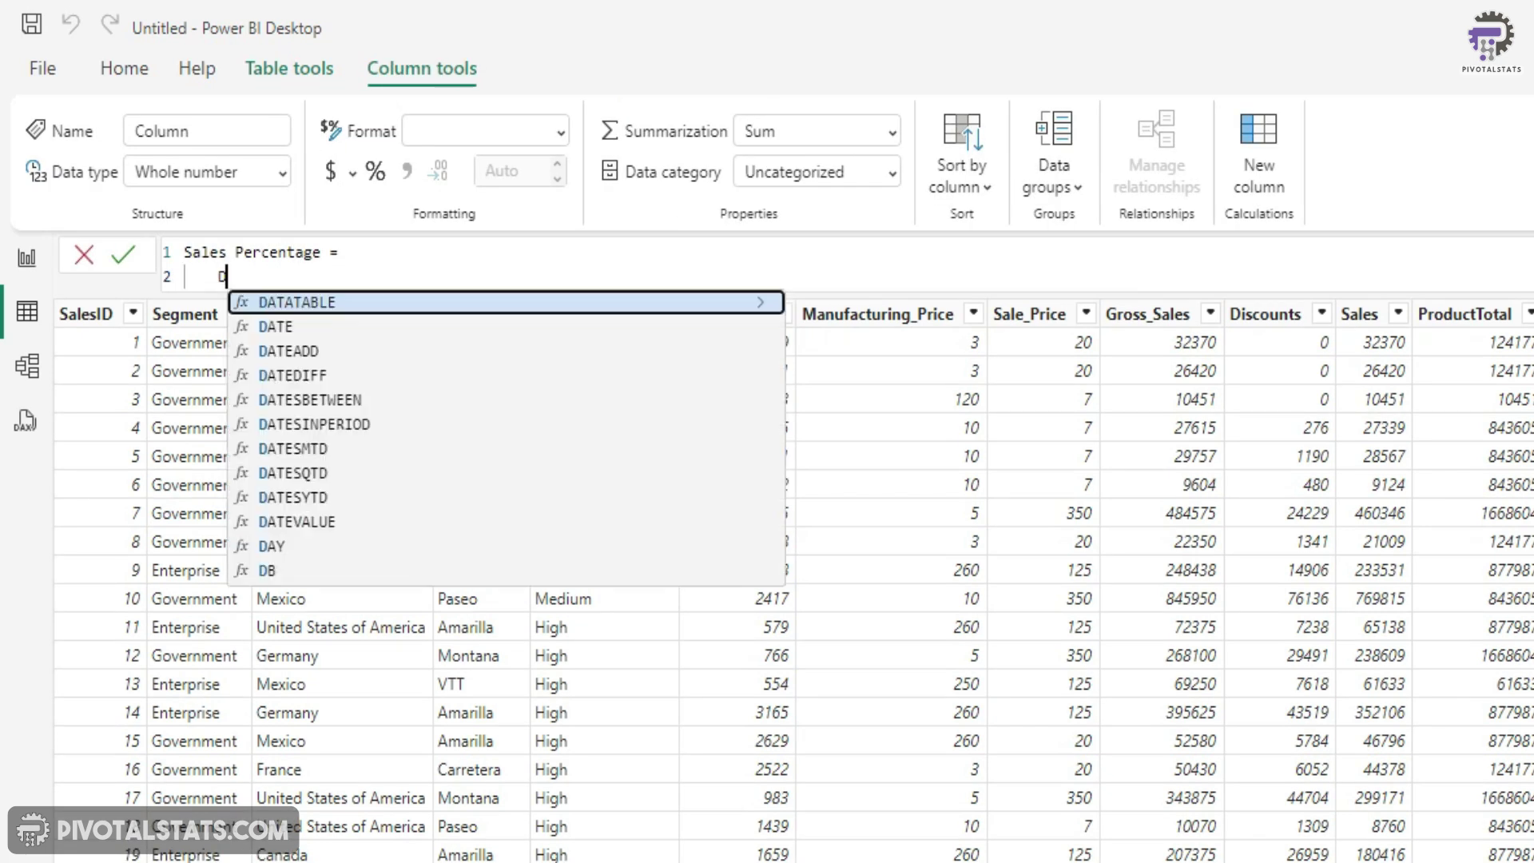
type("ivi")
key("Tab")
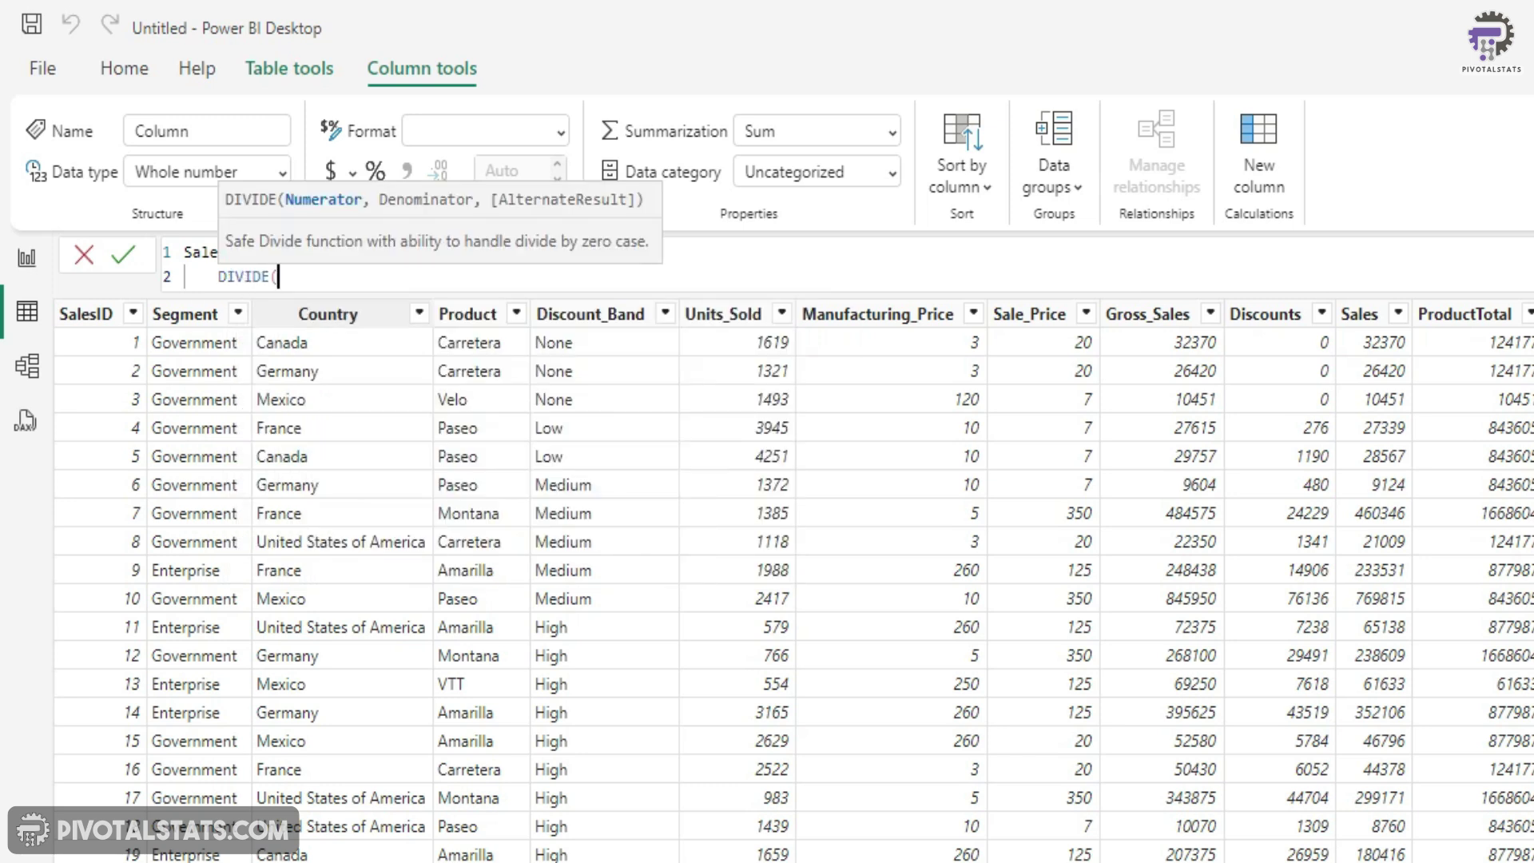
key("shift+Return")
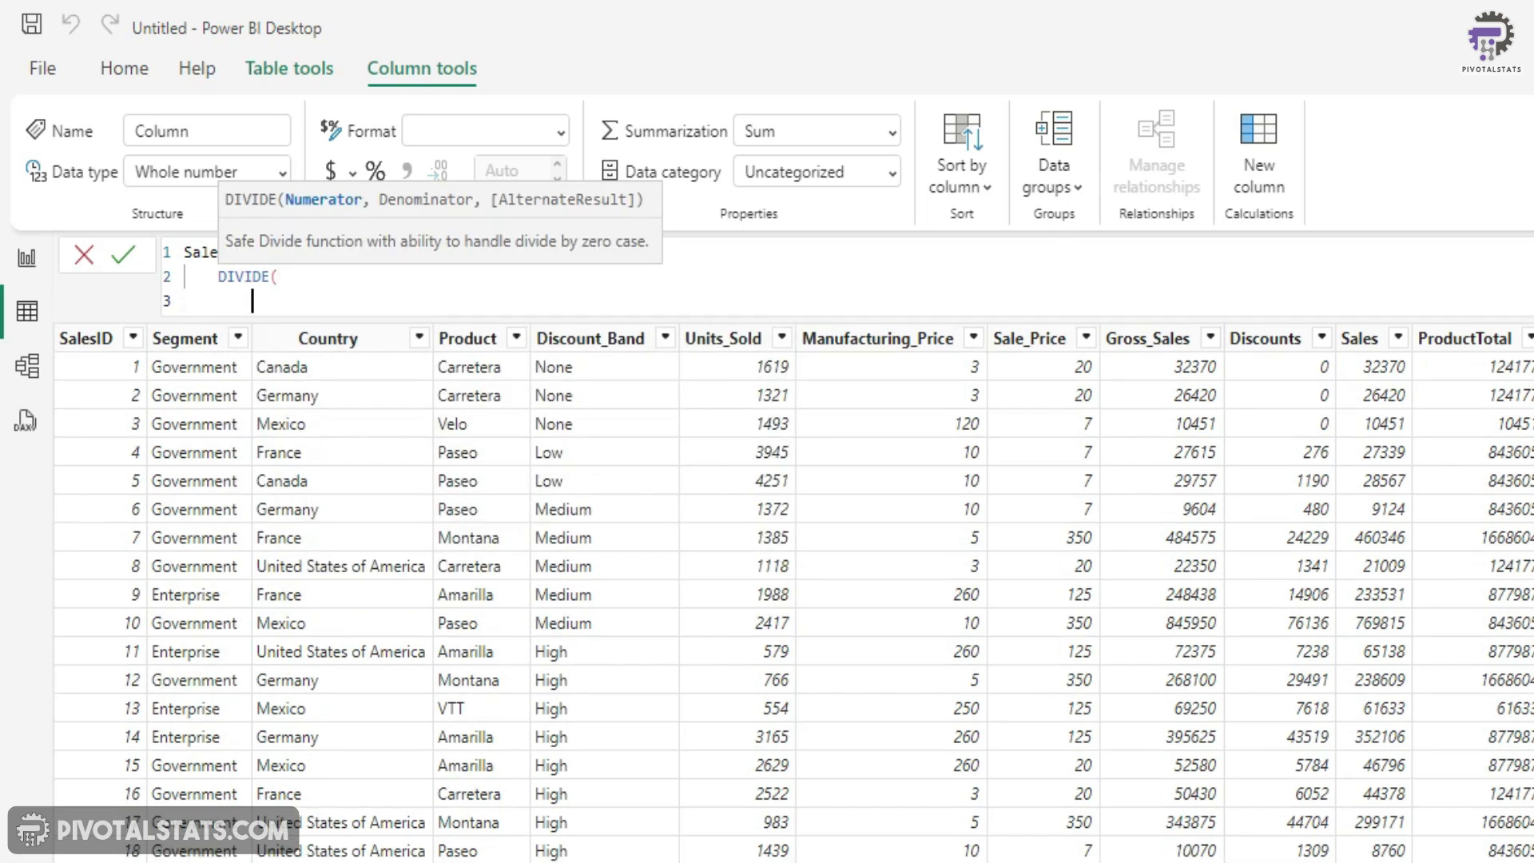
type("Sale")
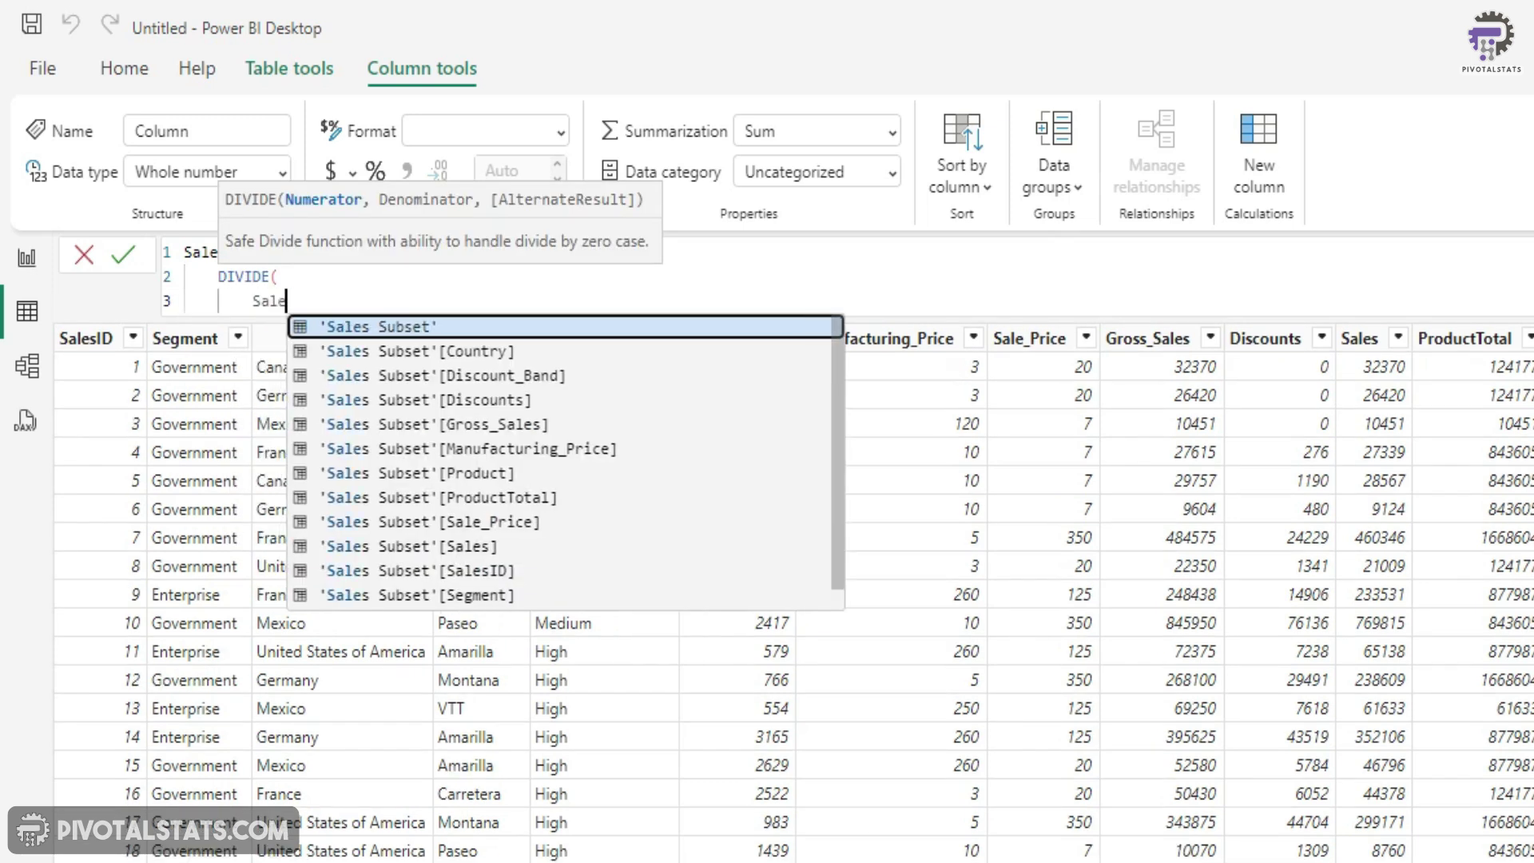
key("Down")
key("Down")
key("Down")
key("Down")
key("Down")
key("Down")
key("Down")
key("Down")
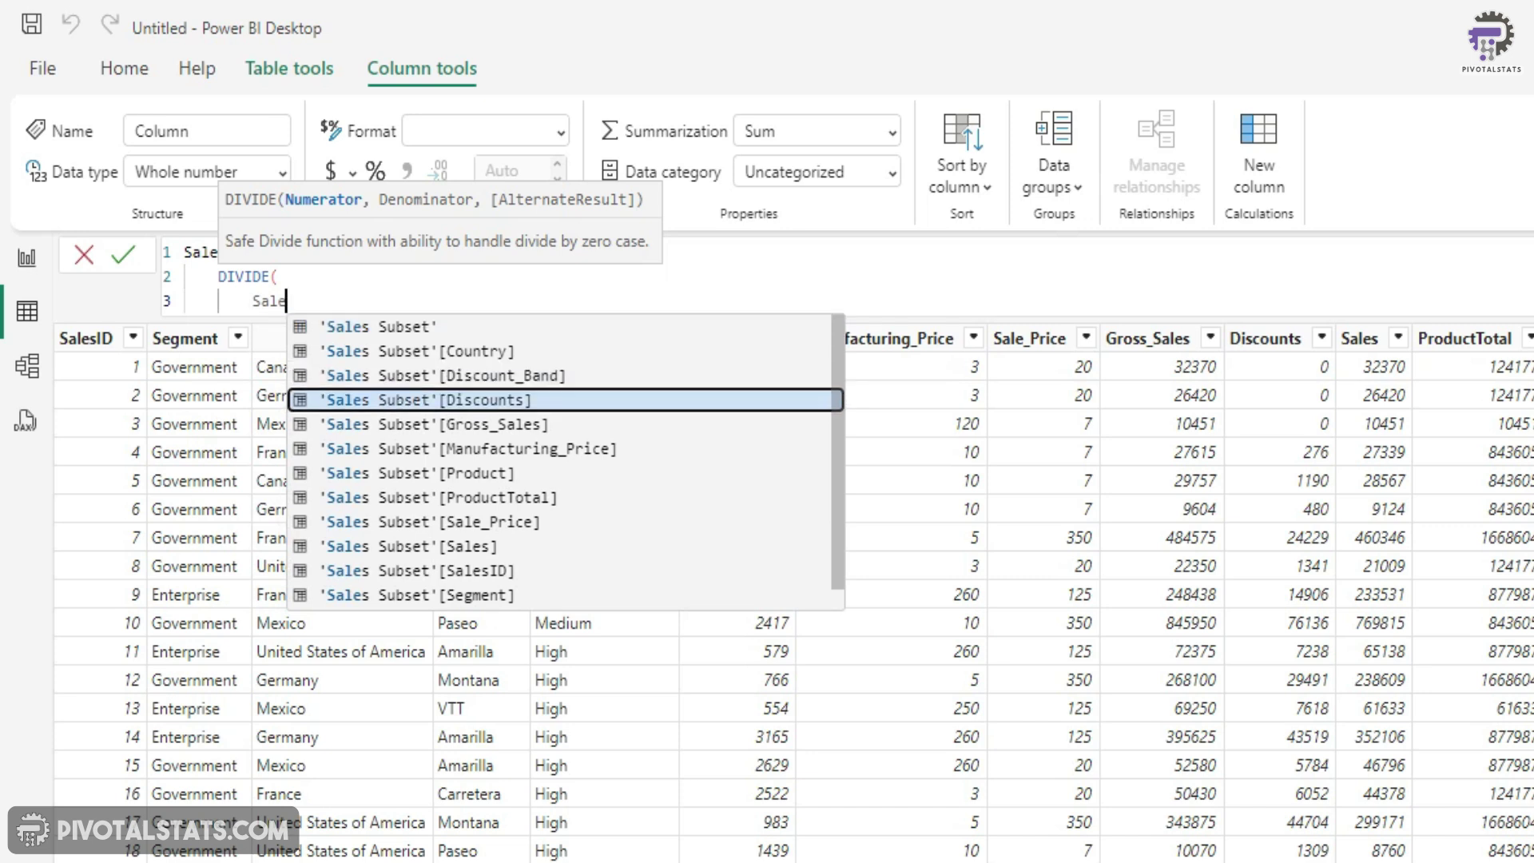
key("Down")
key("Tab")
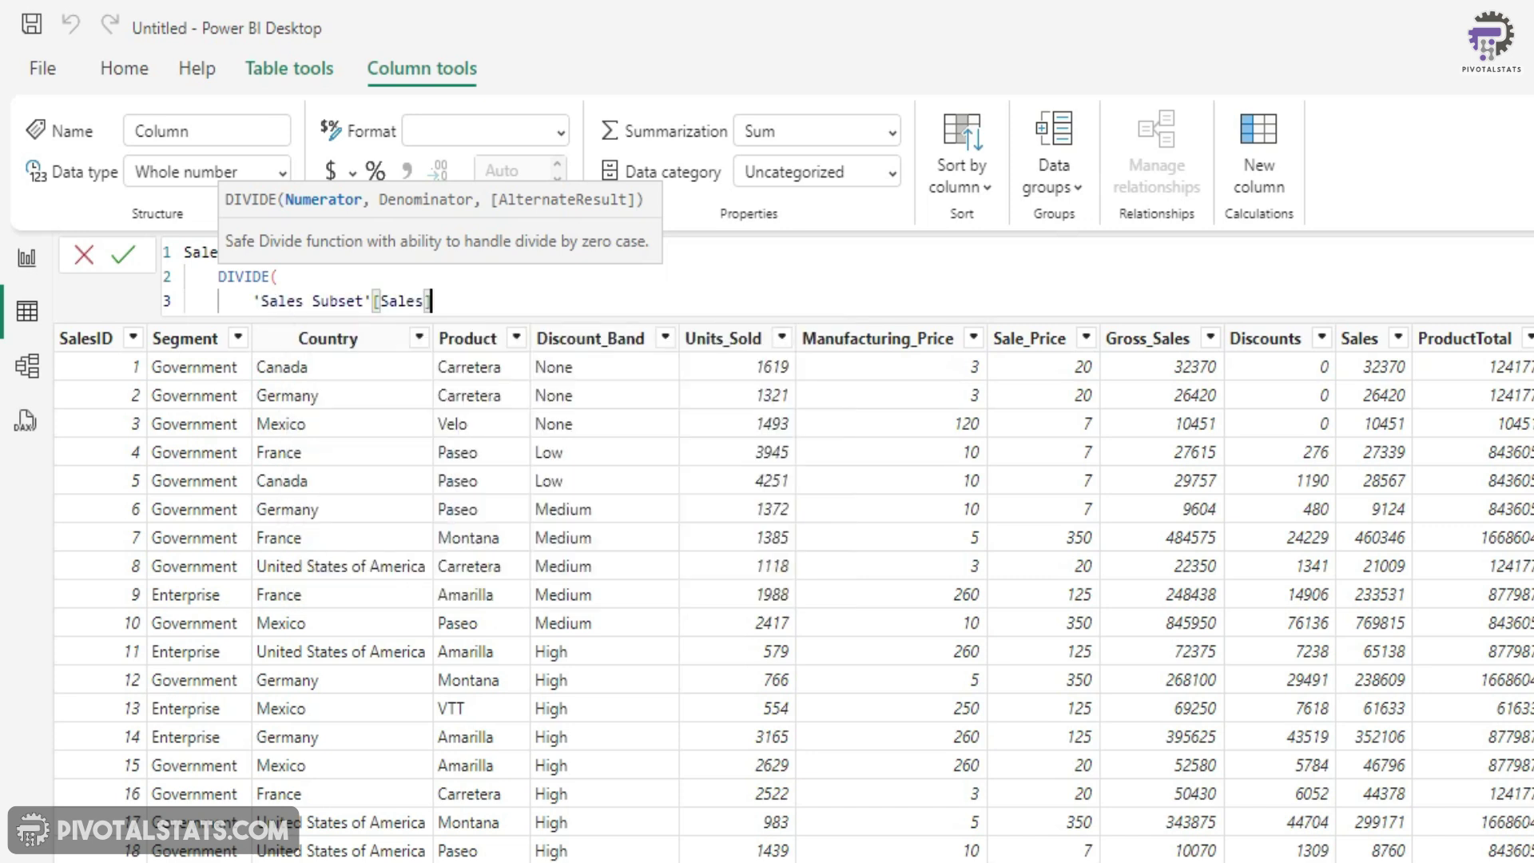
type(",")
key("shift+Return")
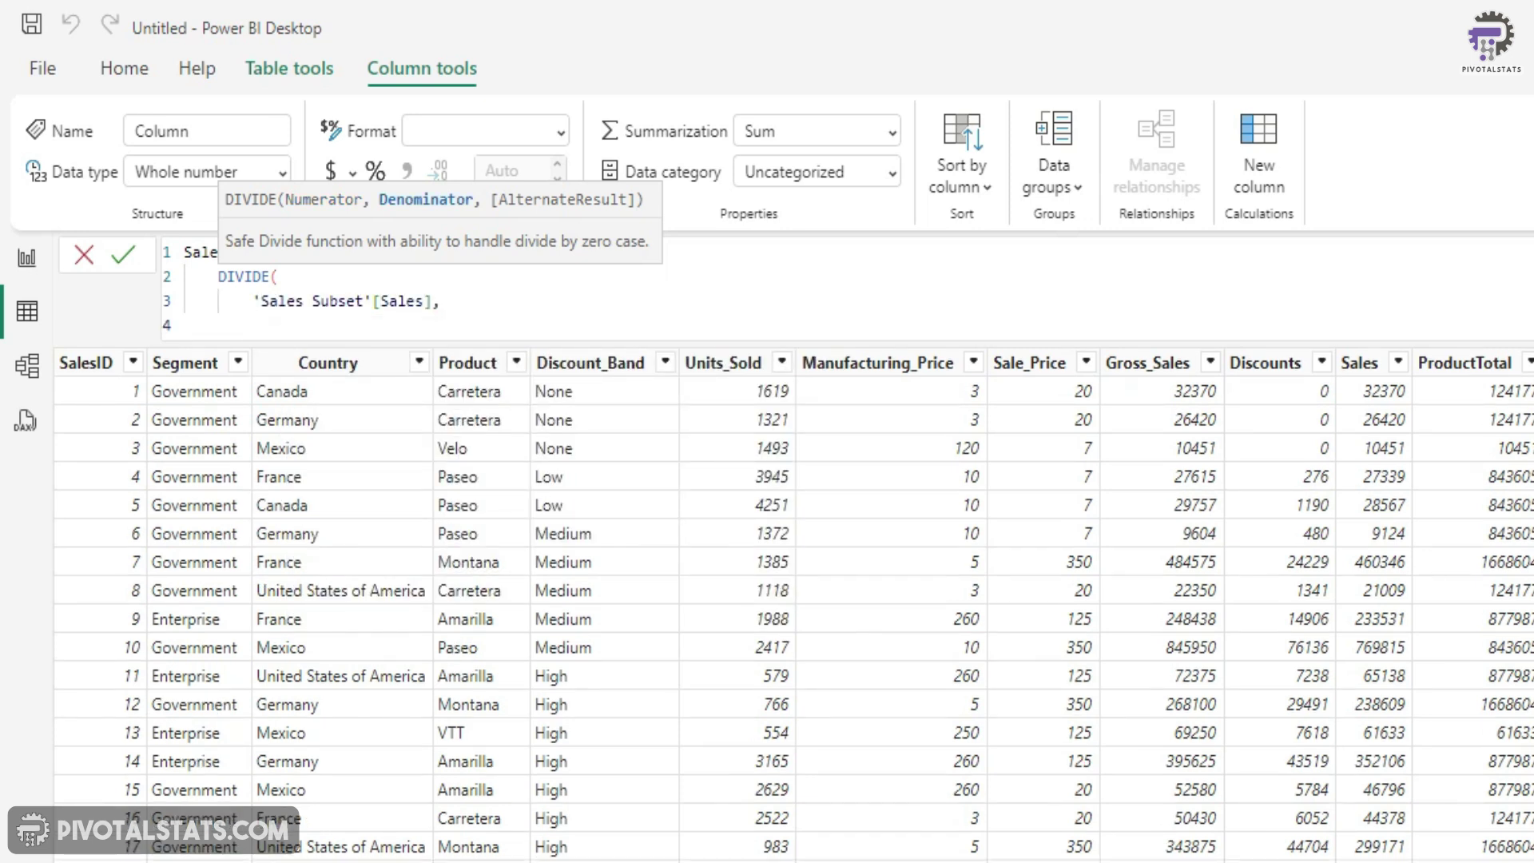
Step: Use CALCULATE(SUM([Sales]), FILTER(...)) as the denominator
type("calc")
key("Tab")
type("SUM(sales")
key("Down")
key("Tab")
type(",")
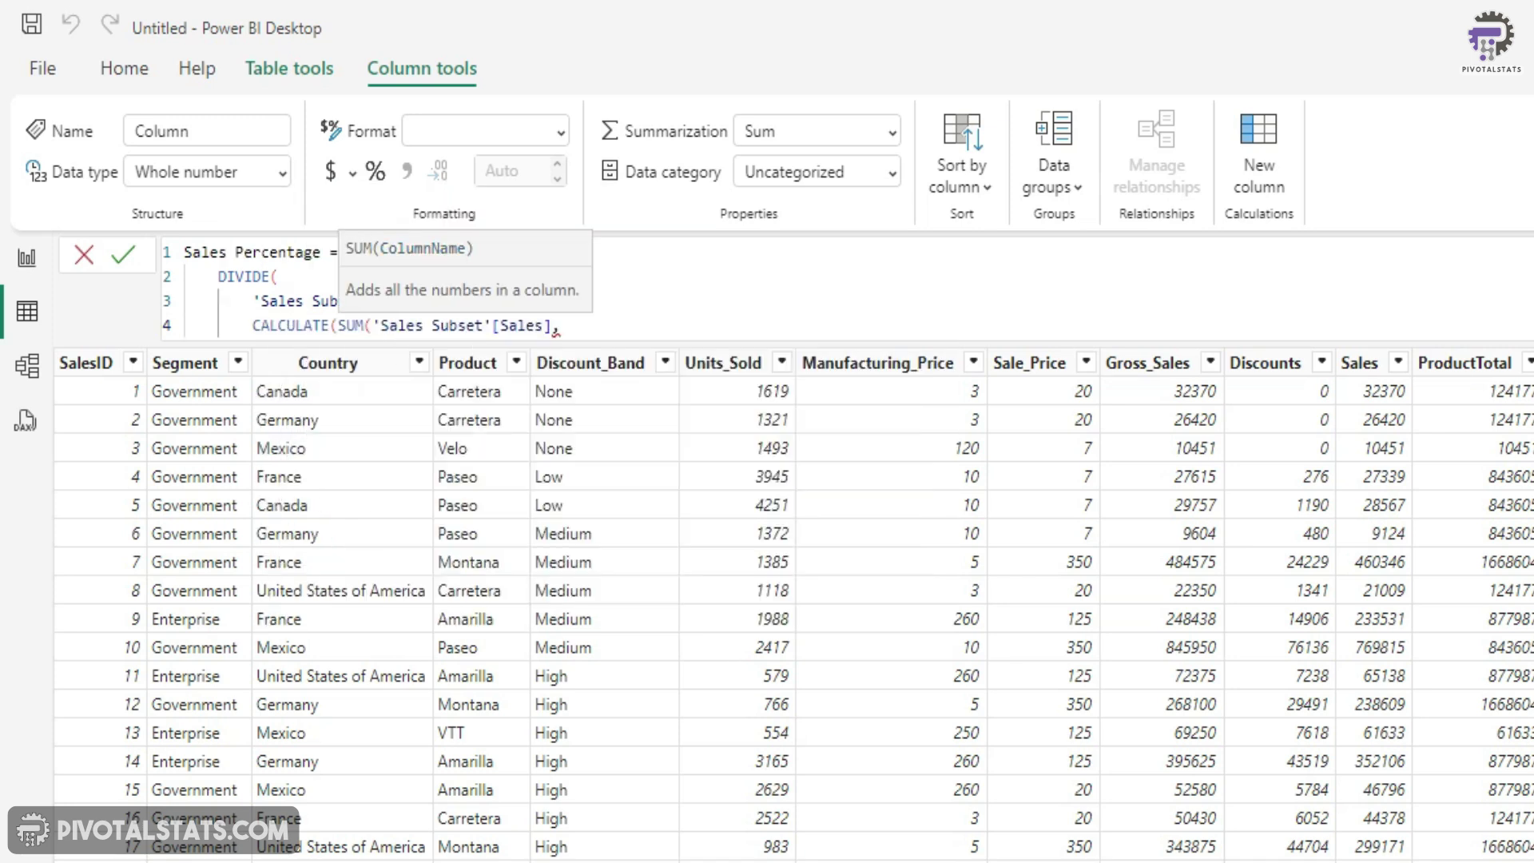
type("filt")
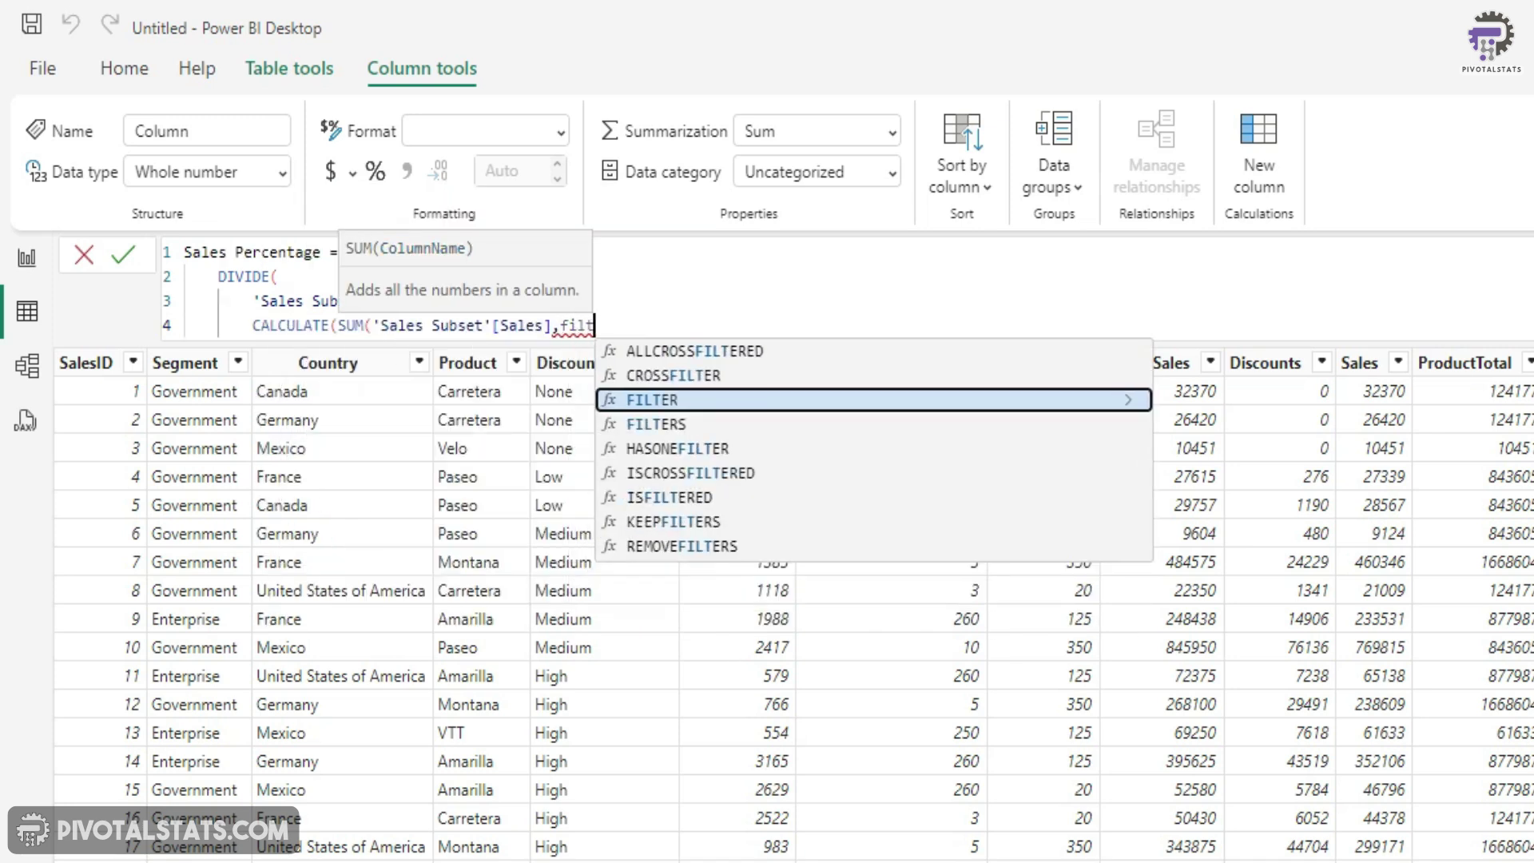
key("Tab")
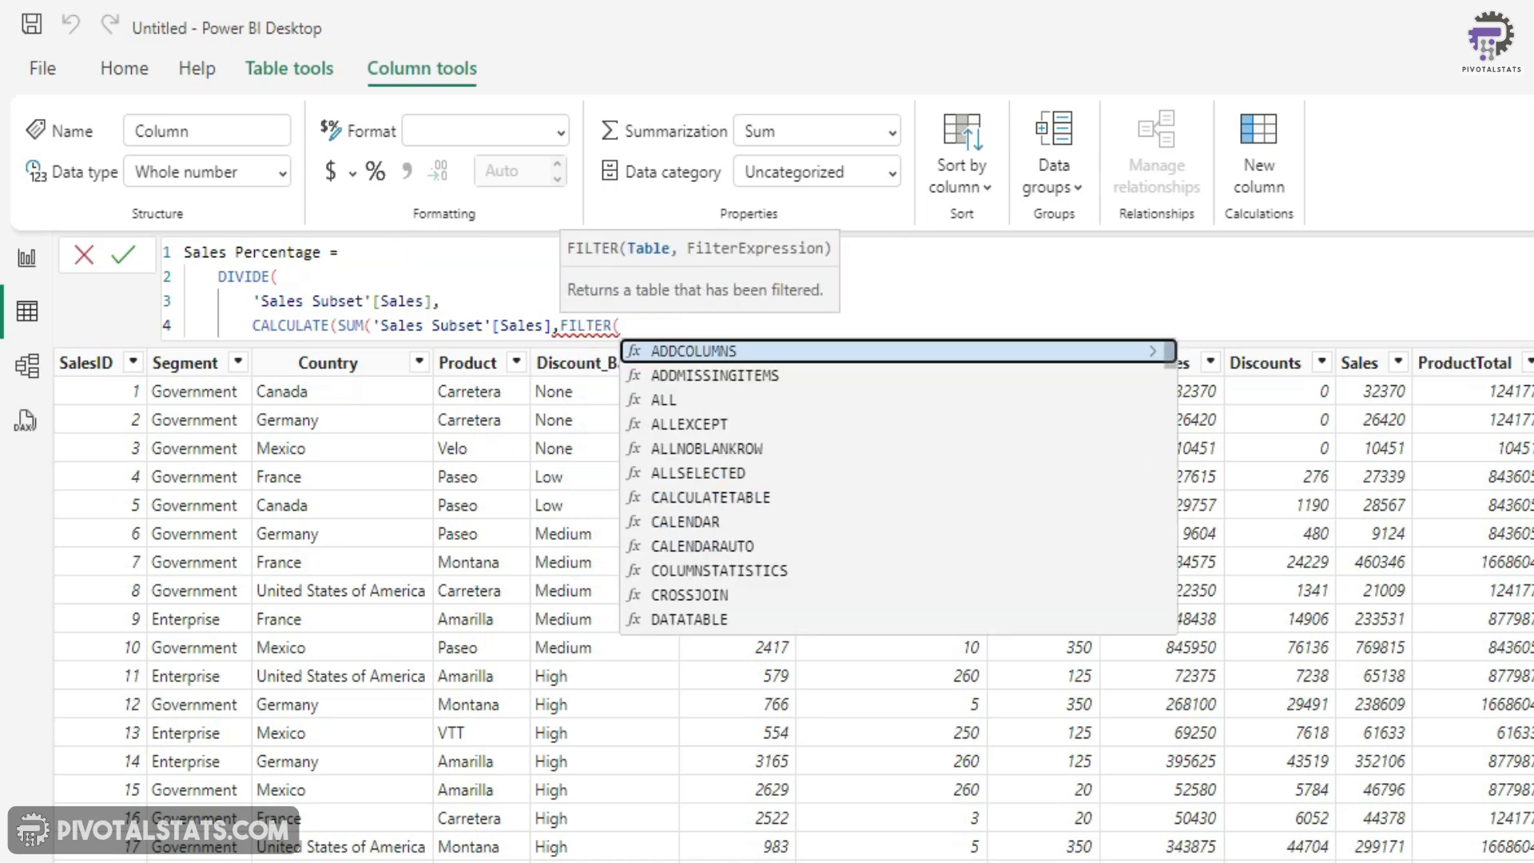
left_click(553, 325)
type(")")
Step: Filter 'Sales Subset' on [Product] = EARLIER([Product]) and commit the Sales Percentage formula
key("End")
type("pro")
key("BackSpace")
key("BackSpace")
key("BackSpace")
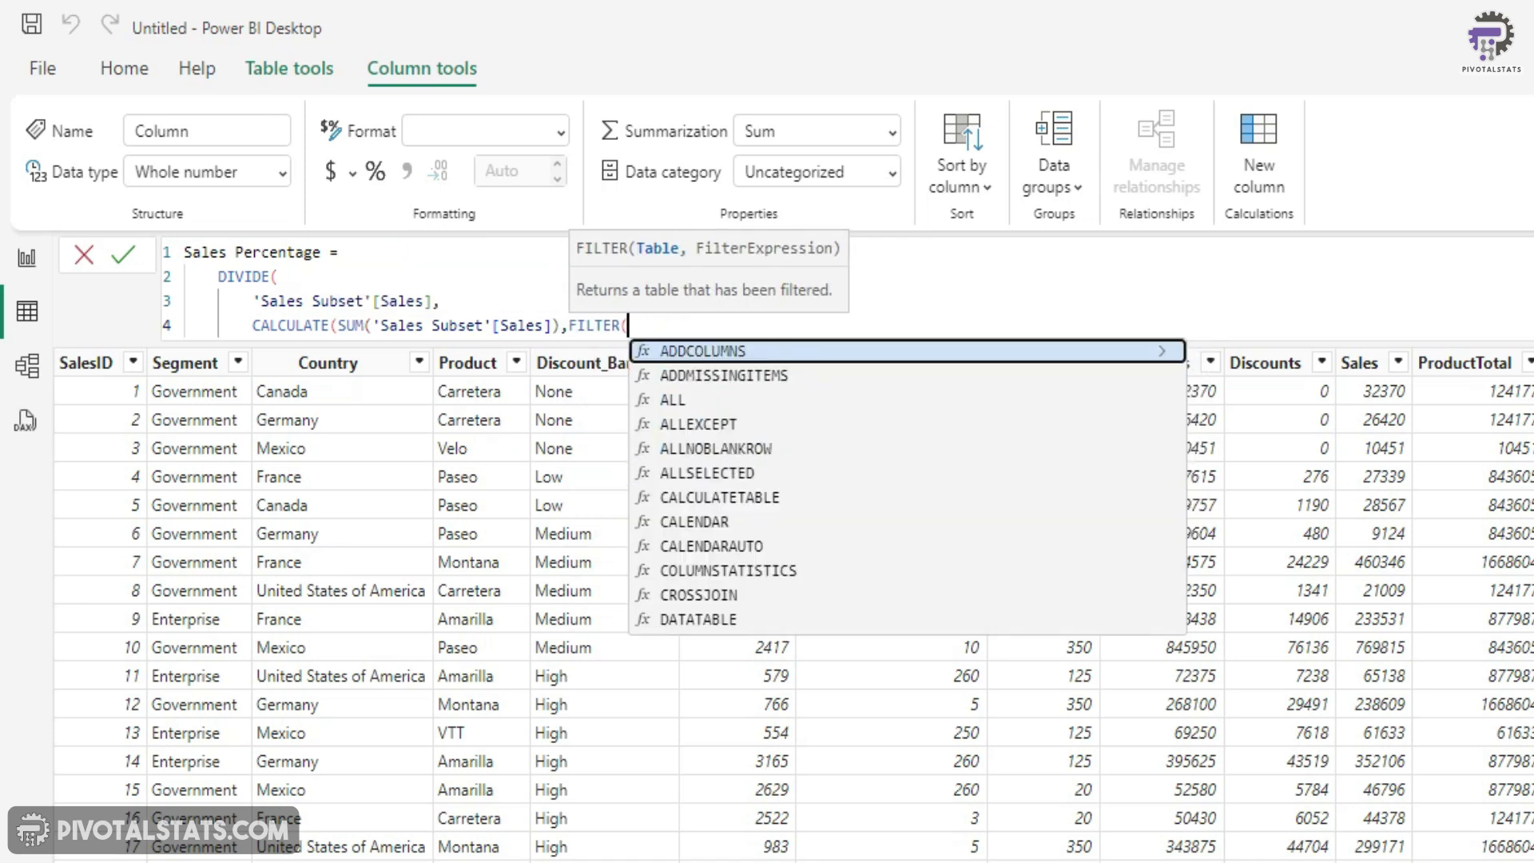
type("s")
key("Tab")
type(",pr")
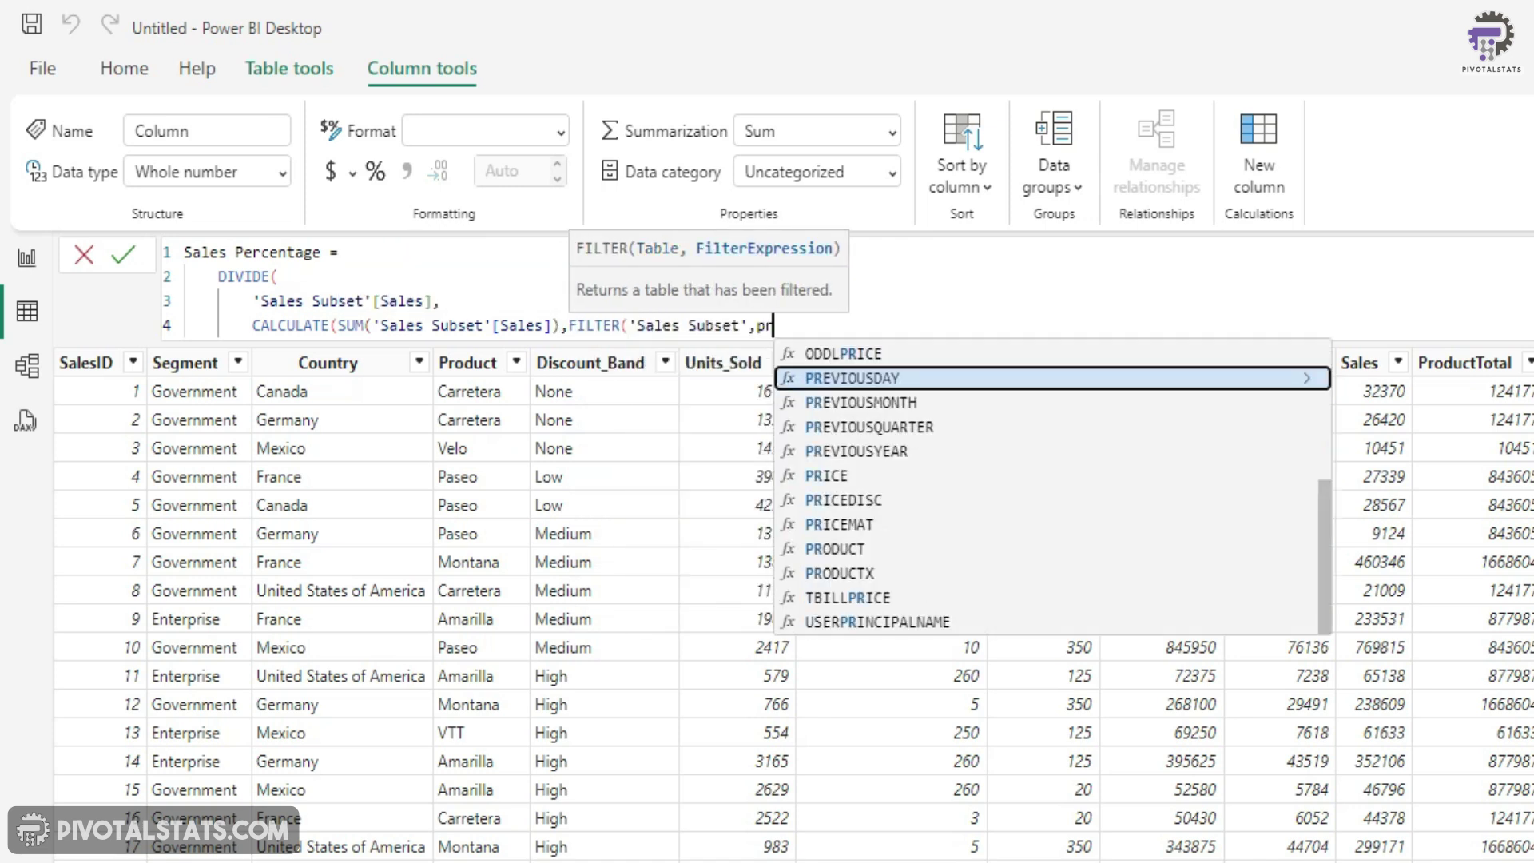
type("od")
key("Up")
key("Up")
key("Tab")
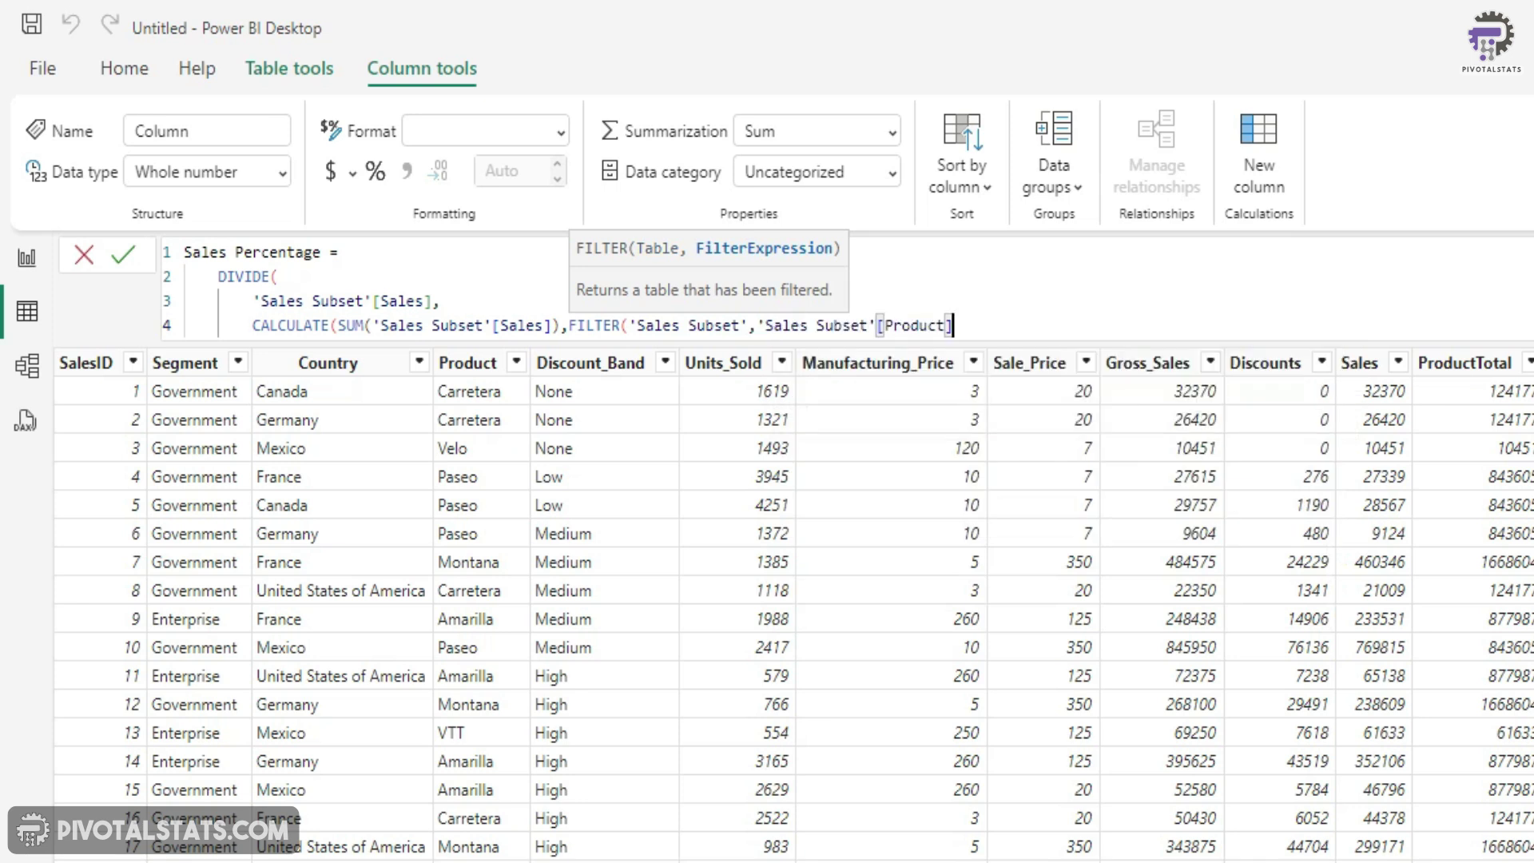
type("= earl")
key("Tab")
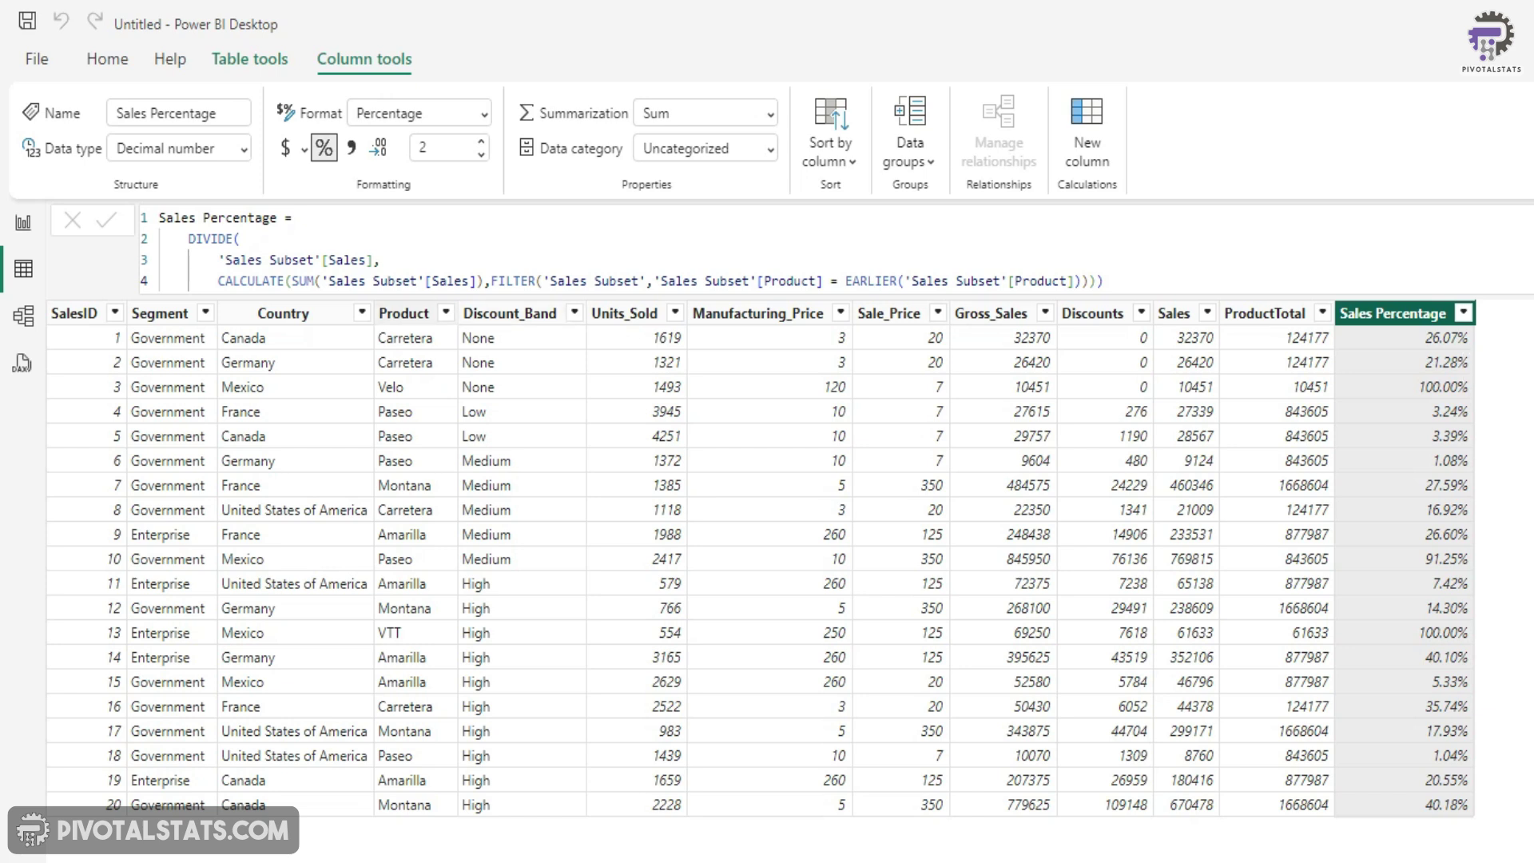
left_click(446, 313)
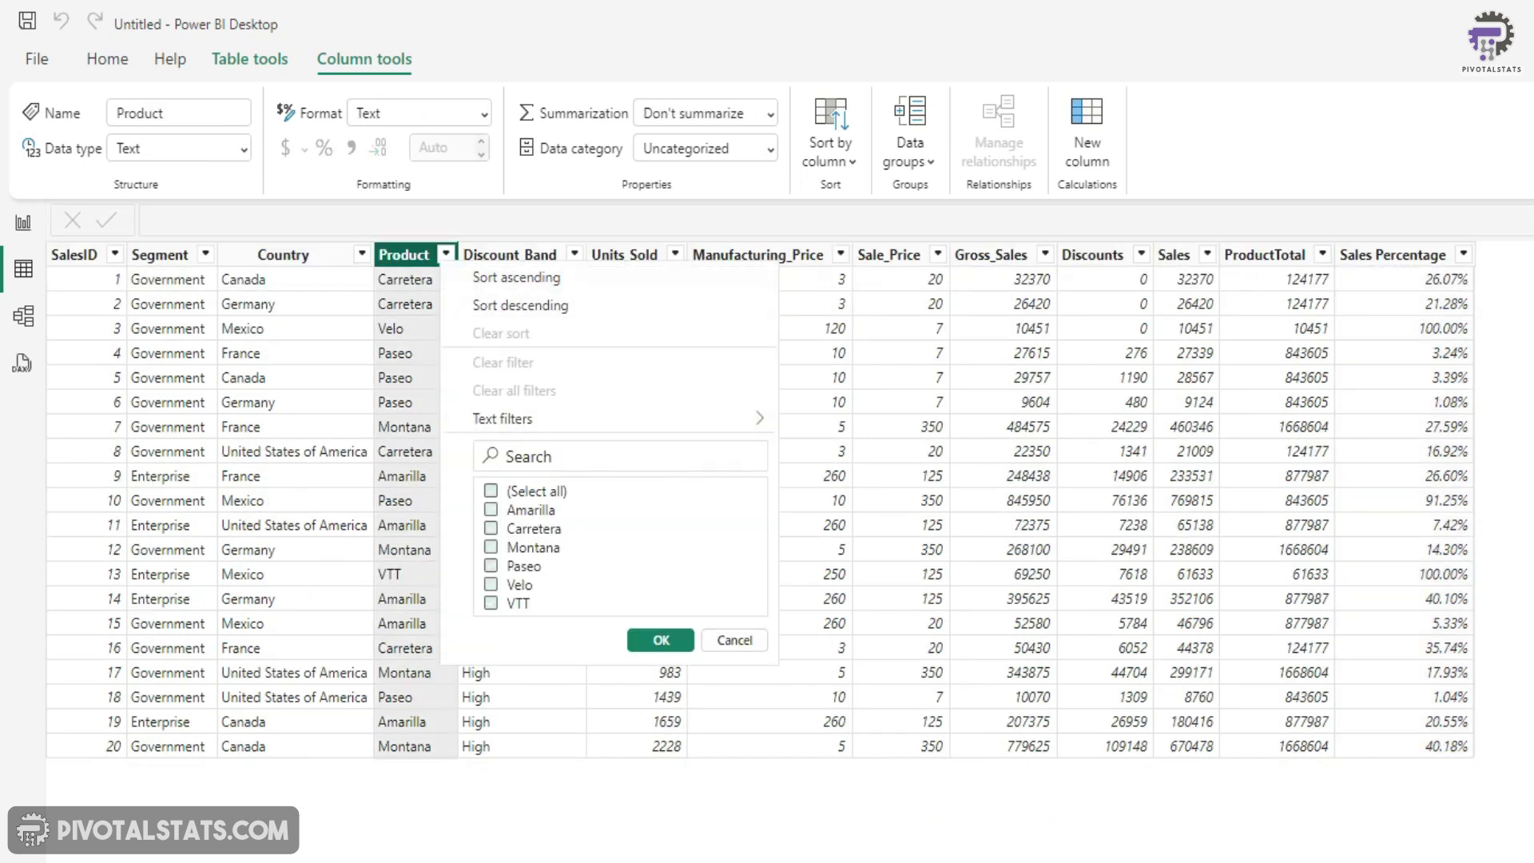
left_click(492, 491)
left_click(491, 509)
left_click(661, 641)
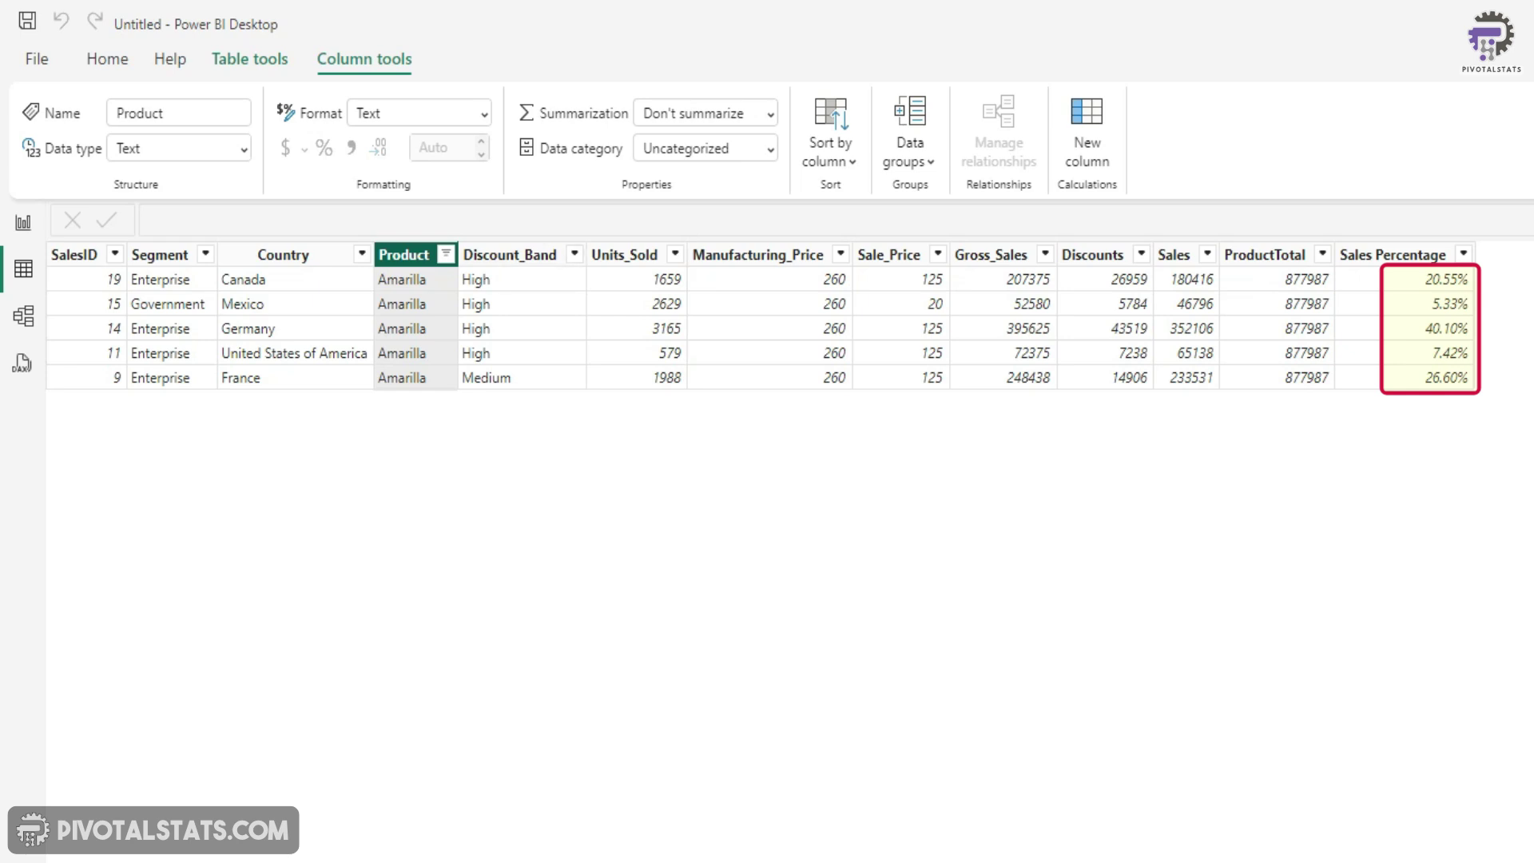
left_click(446, 254)
left_click(495, 361)
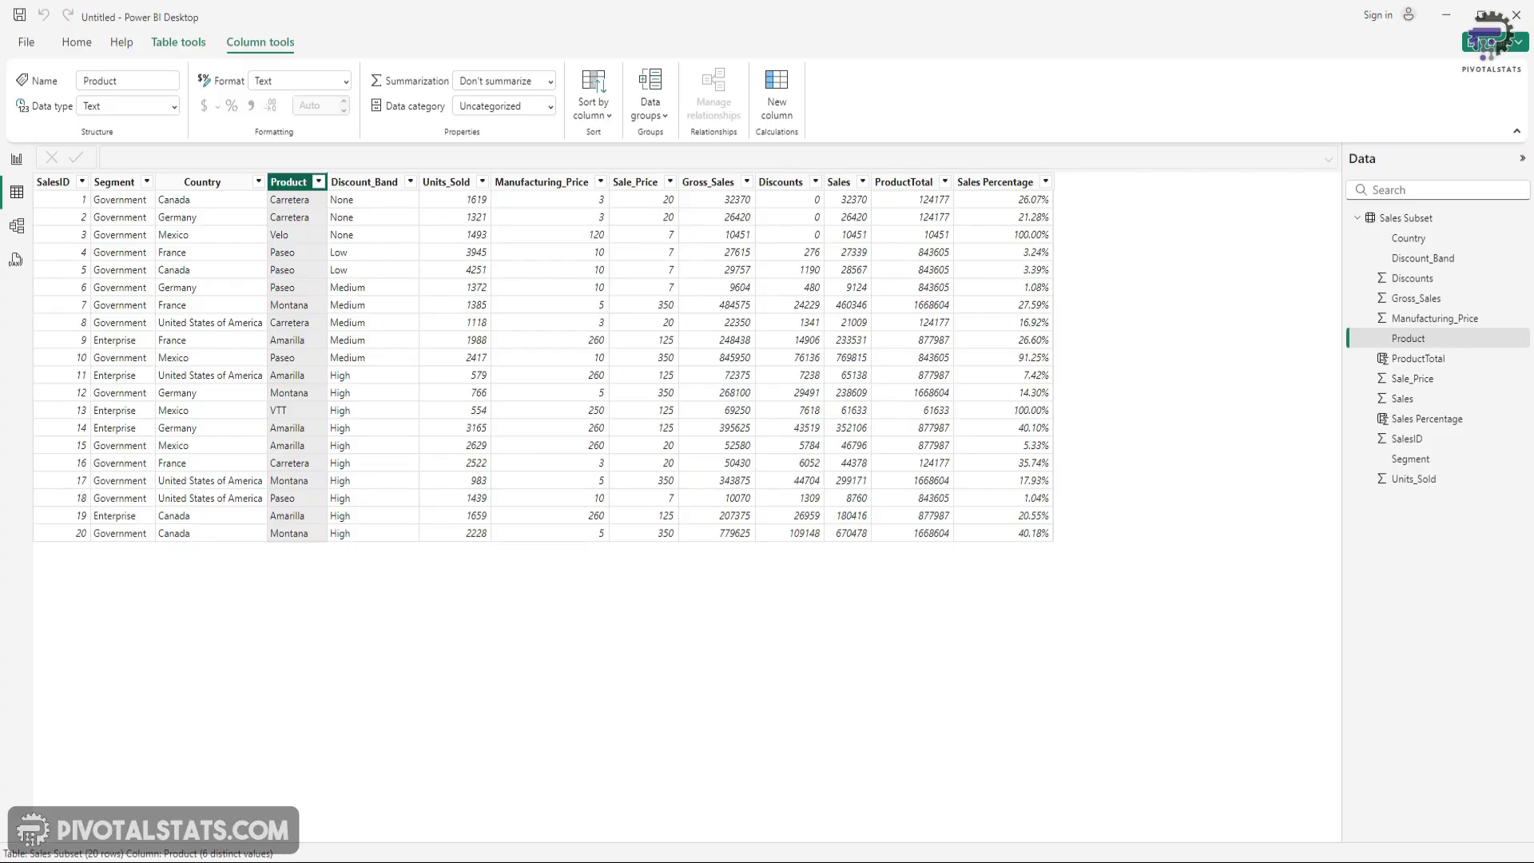
Step: Add a new Sales Subset column from the Product field, beginning its formula 'Running Total ='
right_click(1397, 338)
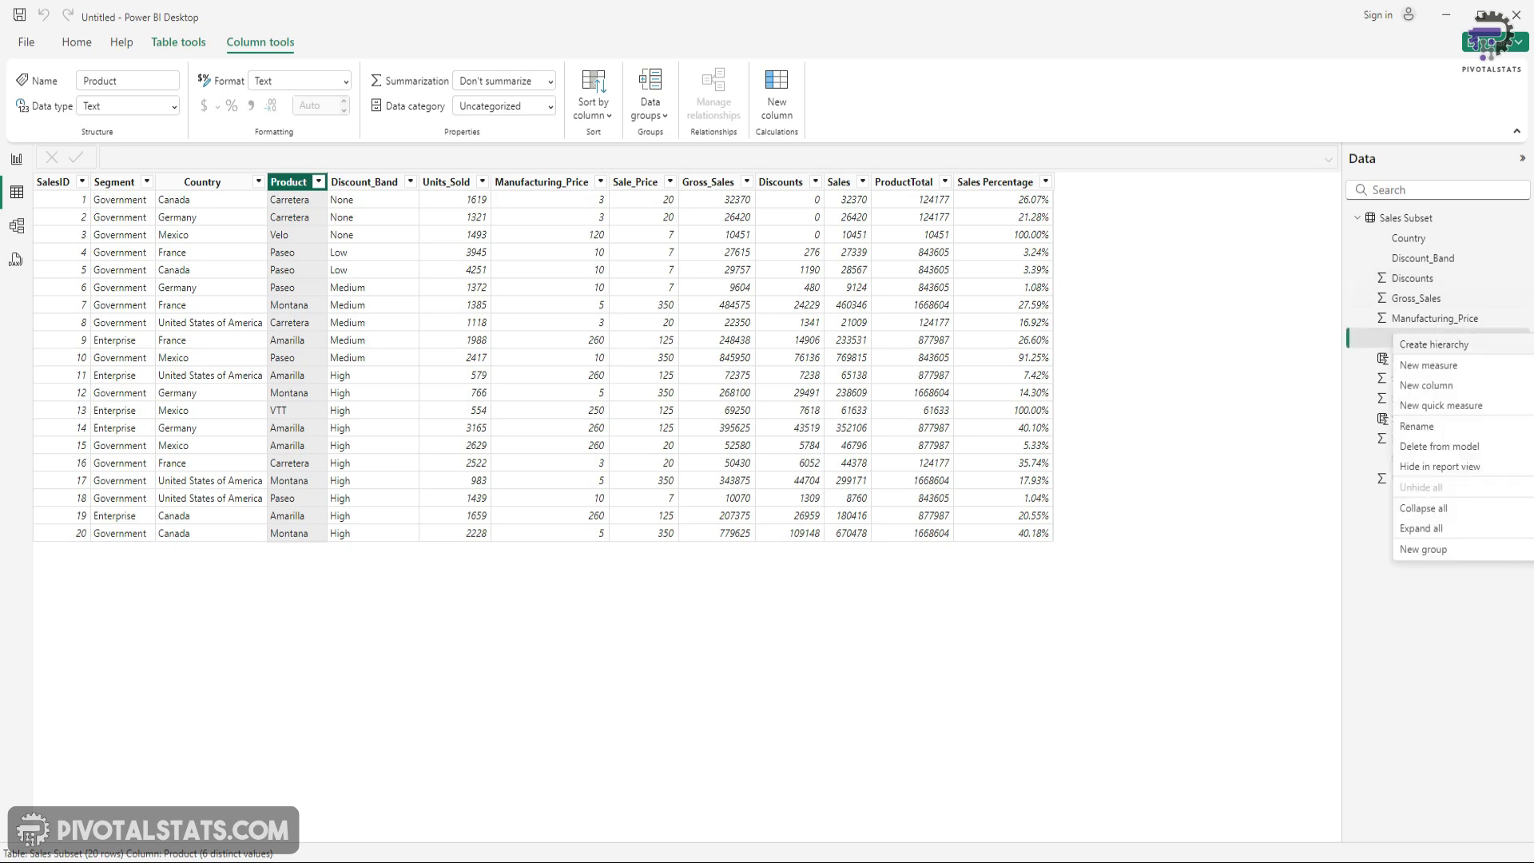
left_click(1426, 385)
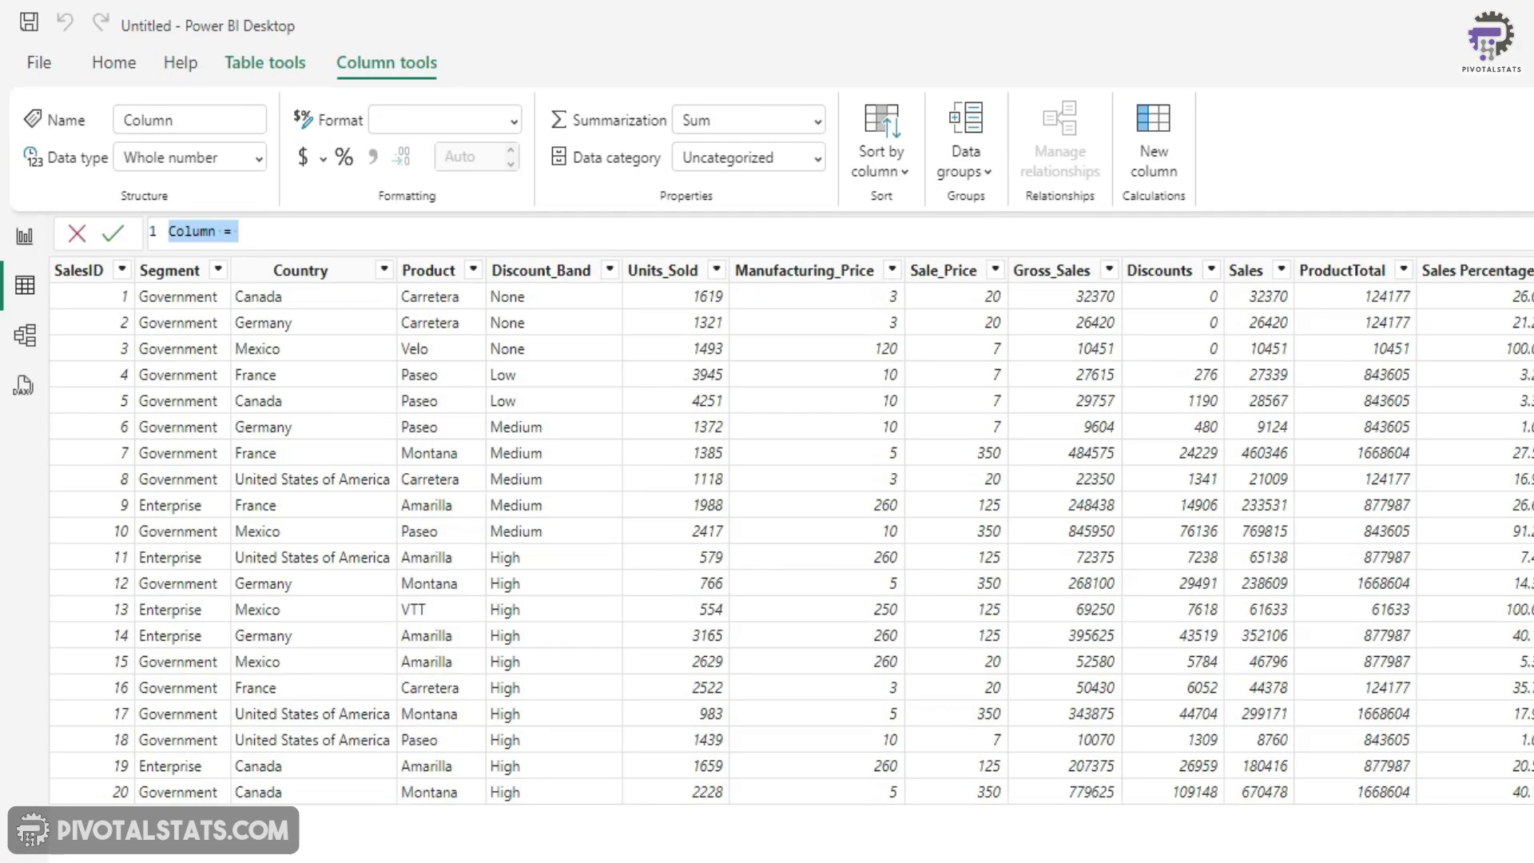
type("Ru")
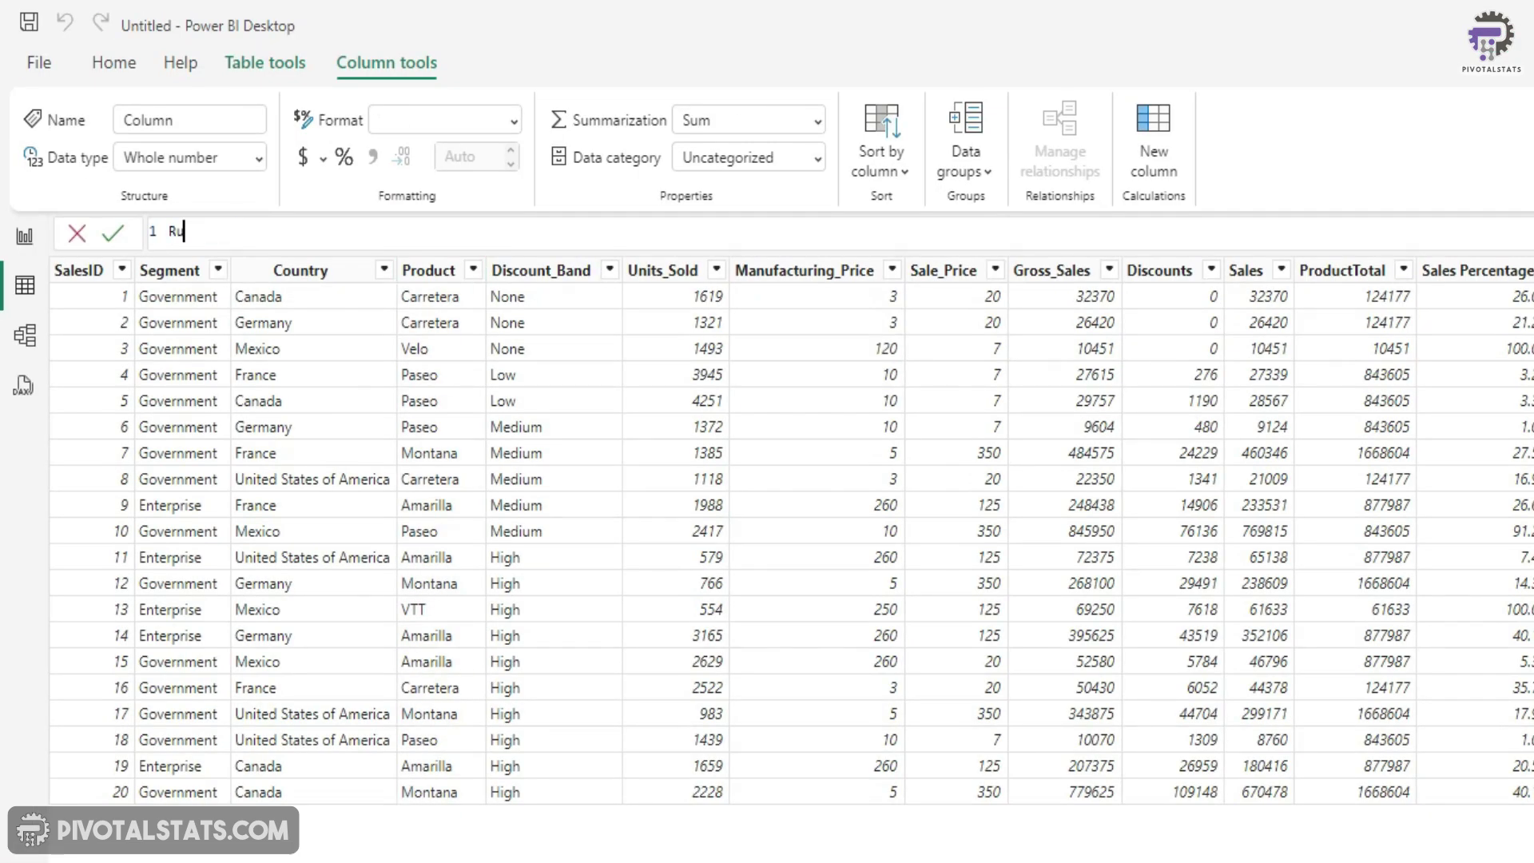
type("nning Total =")
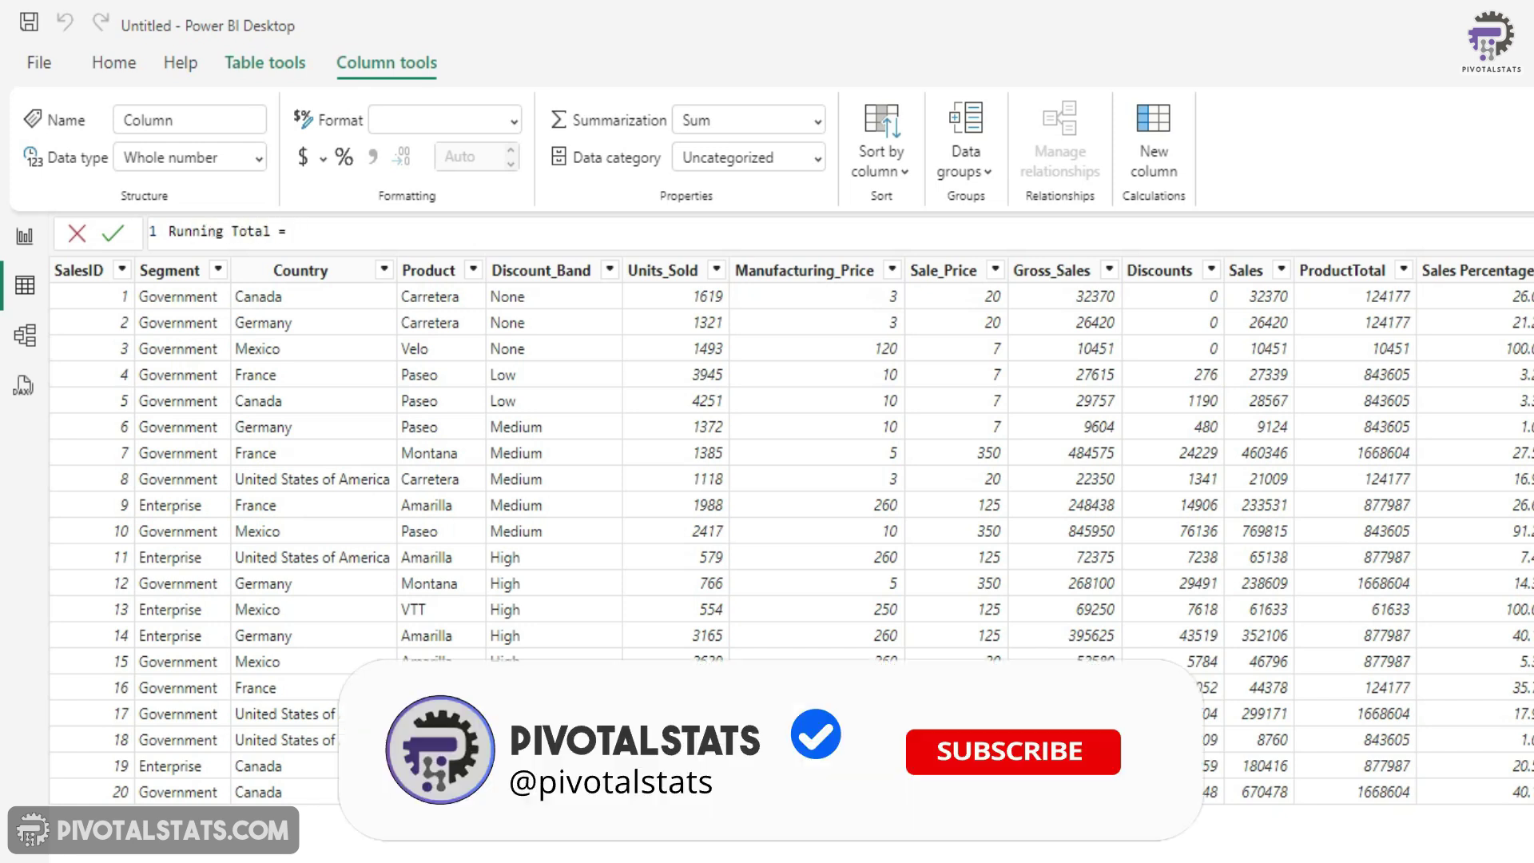
key("shift+Return")
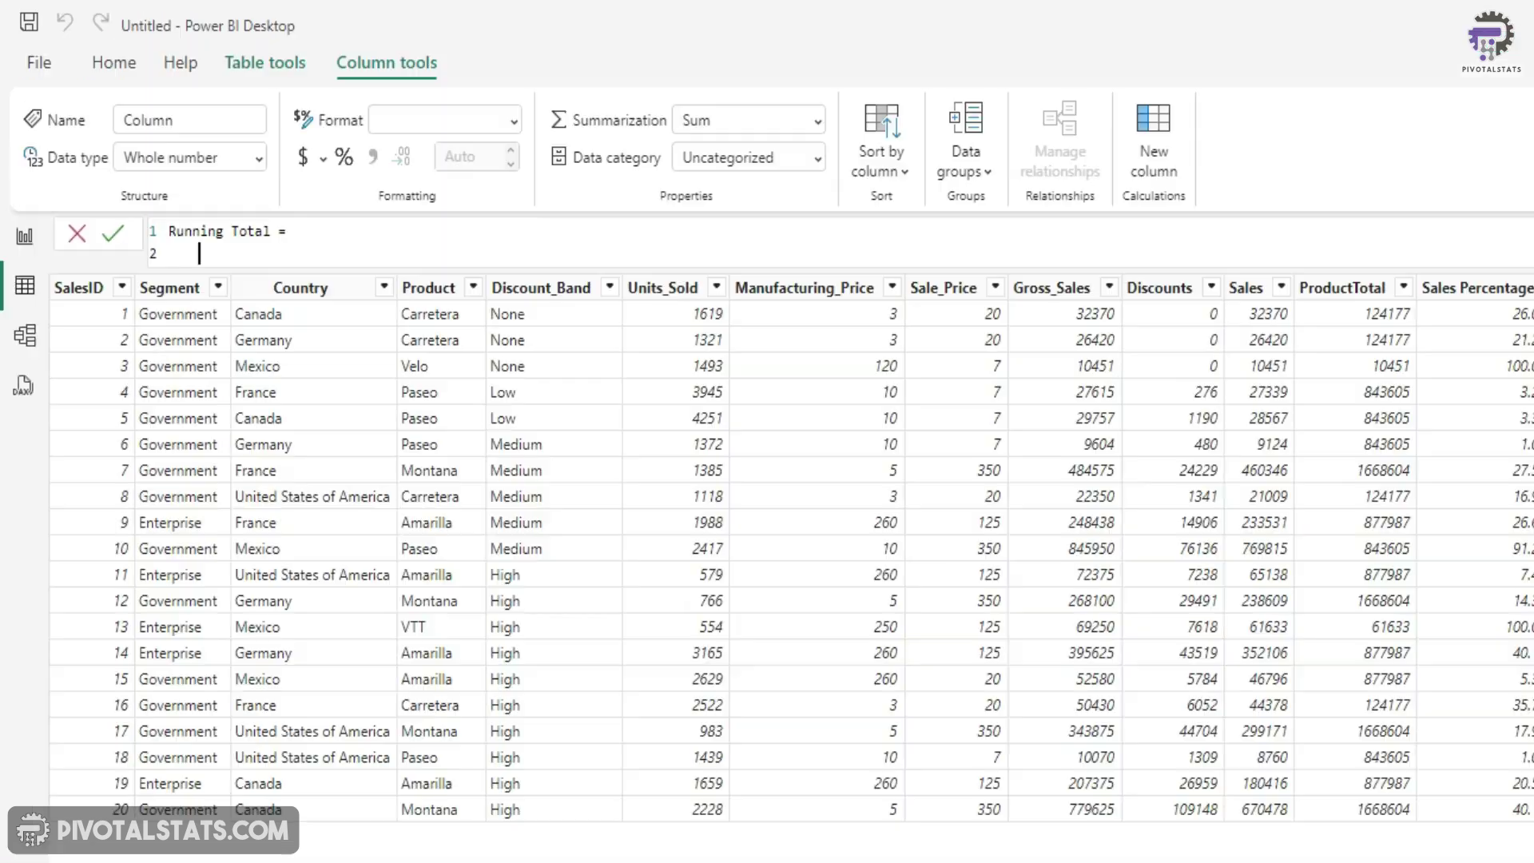
Step: Begin the Running Total body with CALCULATE(SUM('Sales Subset'[Sales]),
type("cal")
key("Tab")
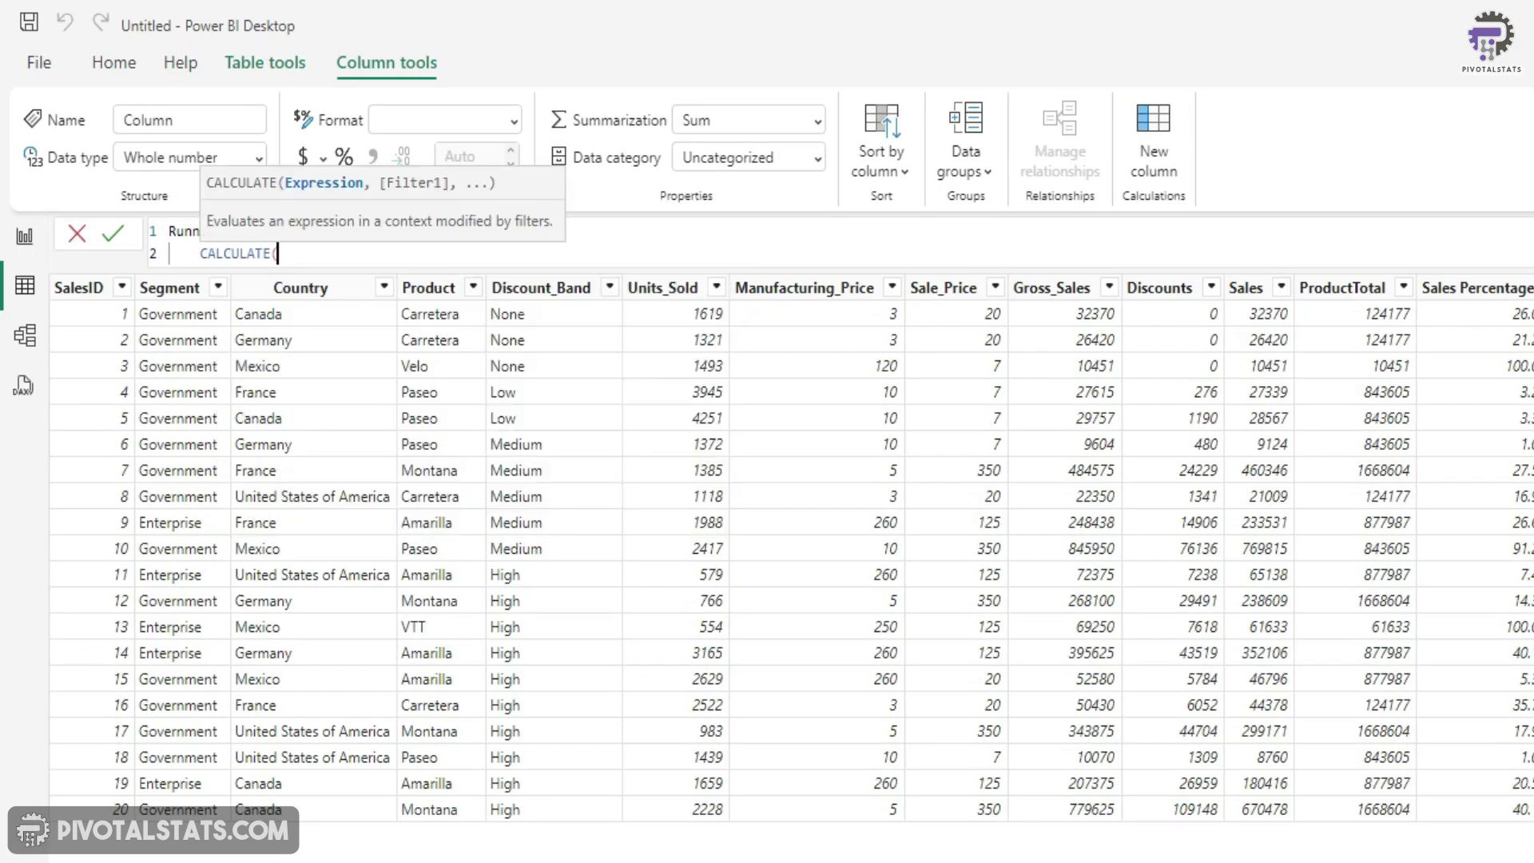
type("sum")
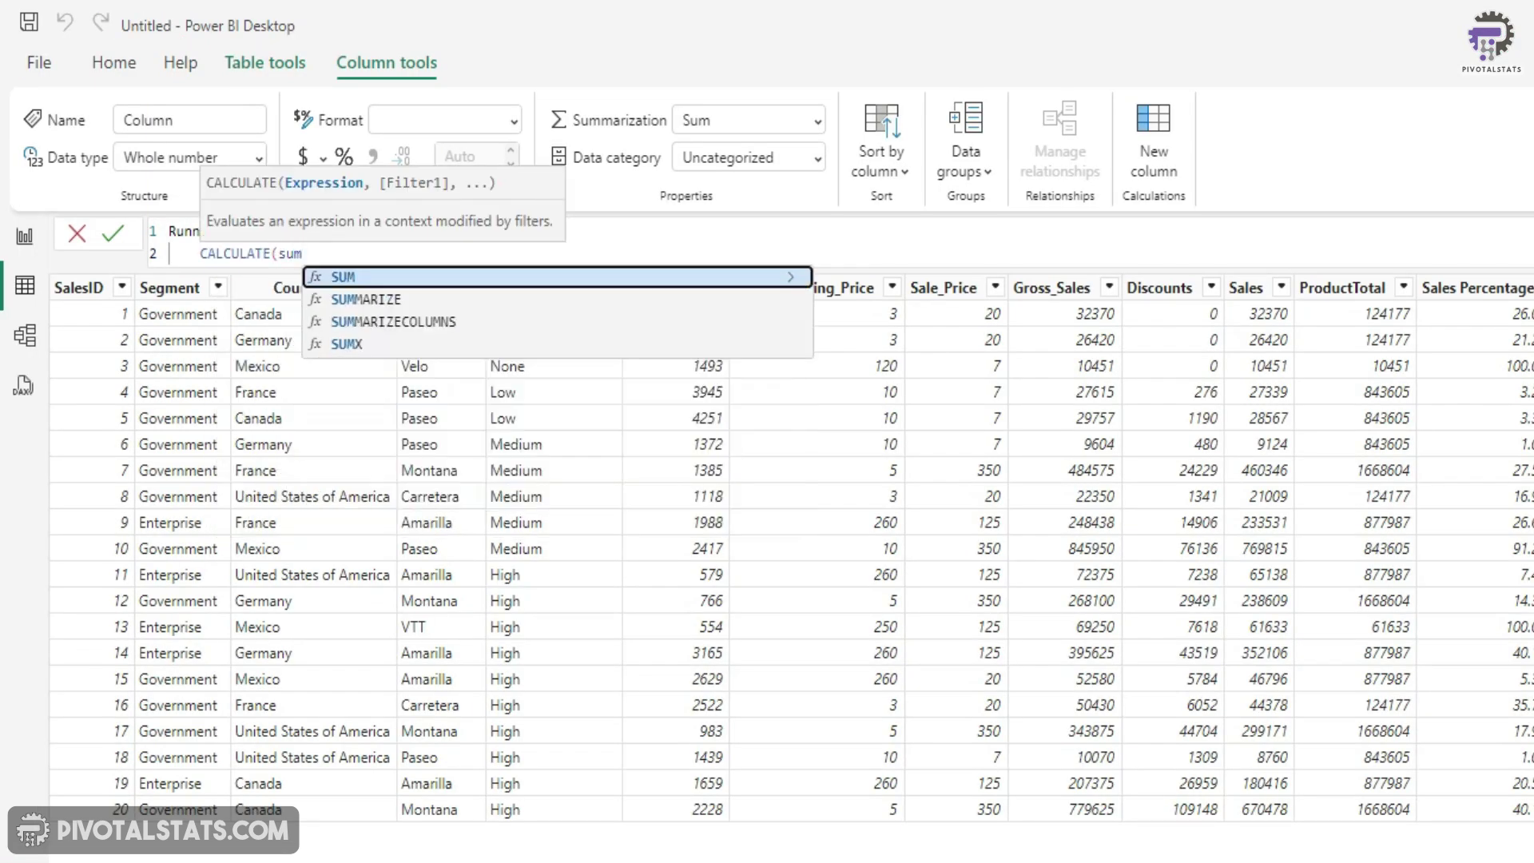
key("BackSpace")
key("BackSpace")
key("shift+Return")
type("sum")
key("Tab")
type("sale")
key("Down")
key("Down")
key("Down")
key("Down")
key("Down")
key("Down")
key("Down")
key("Down")
key("Down")
key("Down")
key("Tab")
type("),")
Step: Add FILTER('Sales Subset', [Product] = EARLIER([Product]) && as the first condition
key("shift+Return")
type("fil")
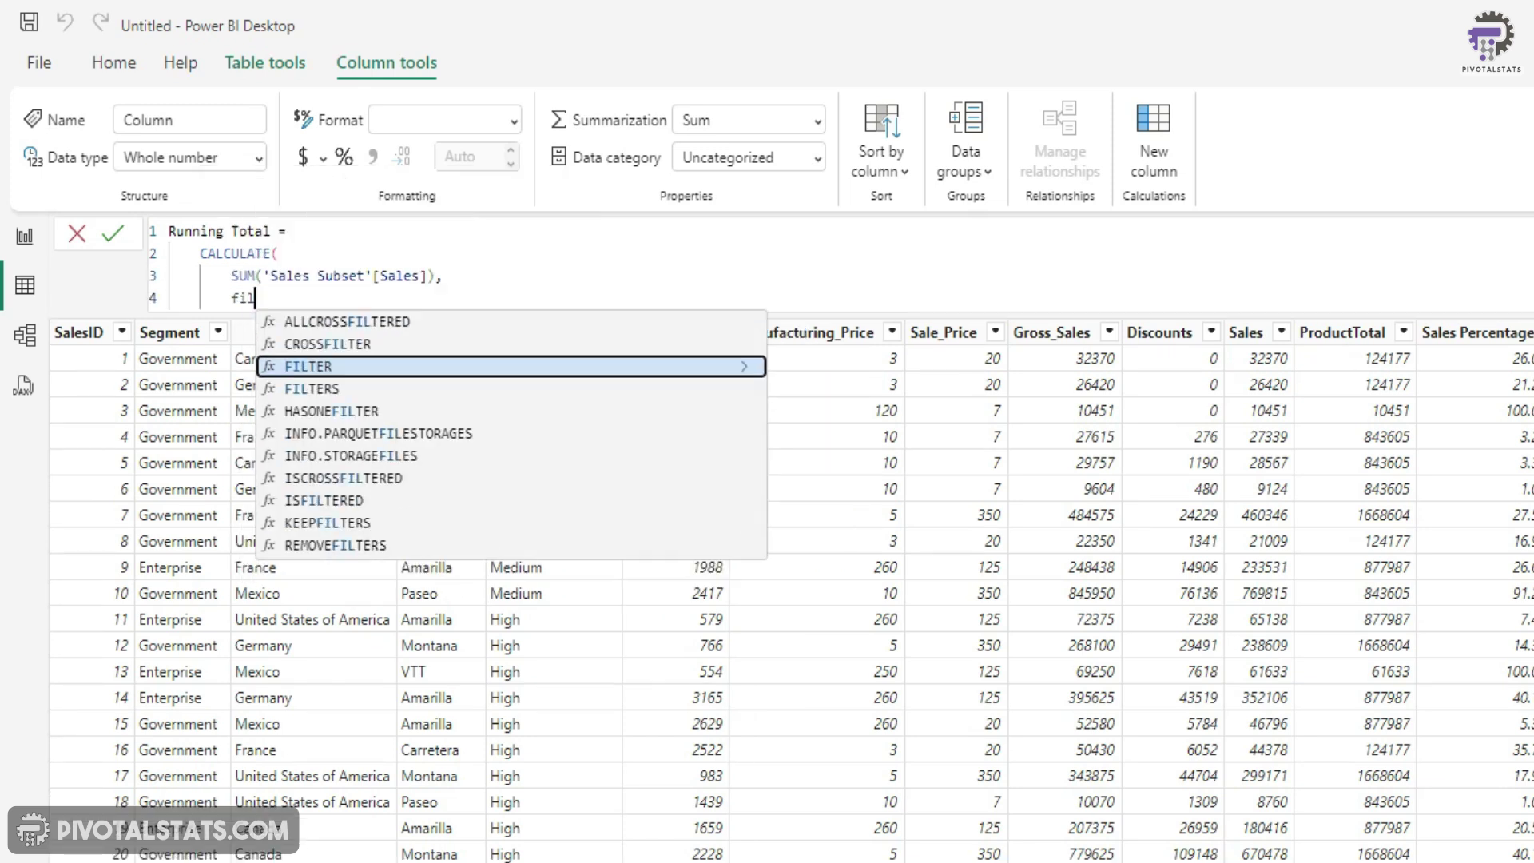
key("Tab")
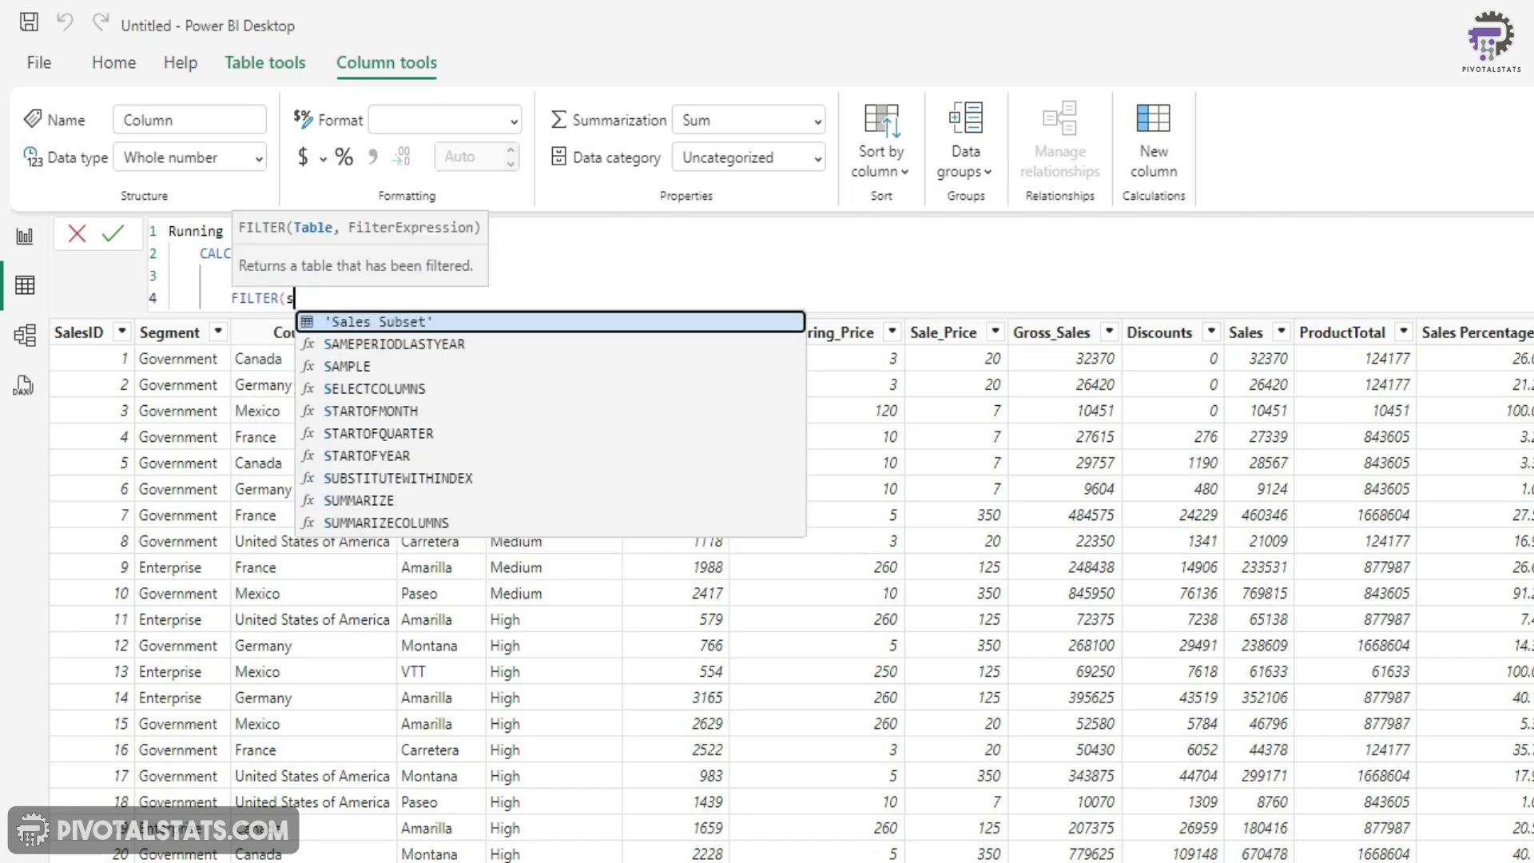
type("'Sales Subset',")
key("shift+Return")
type("s")
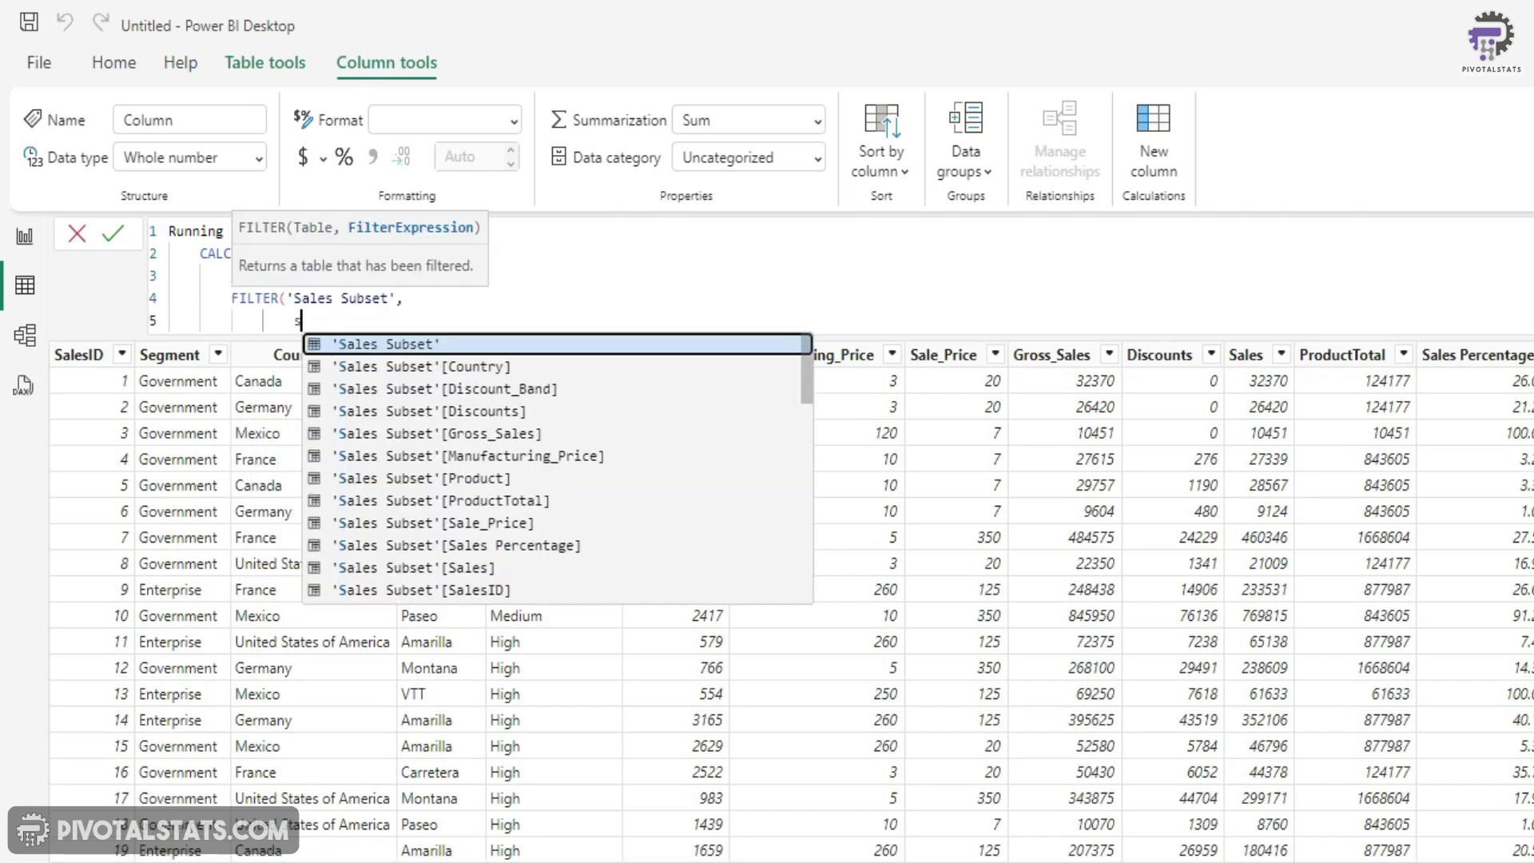
key("BackSpace")
type("pro")
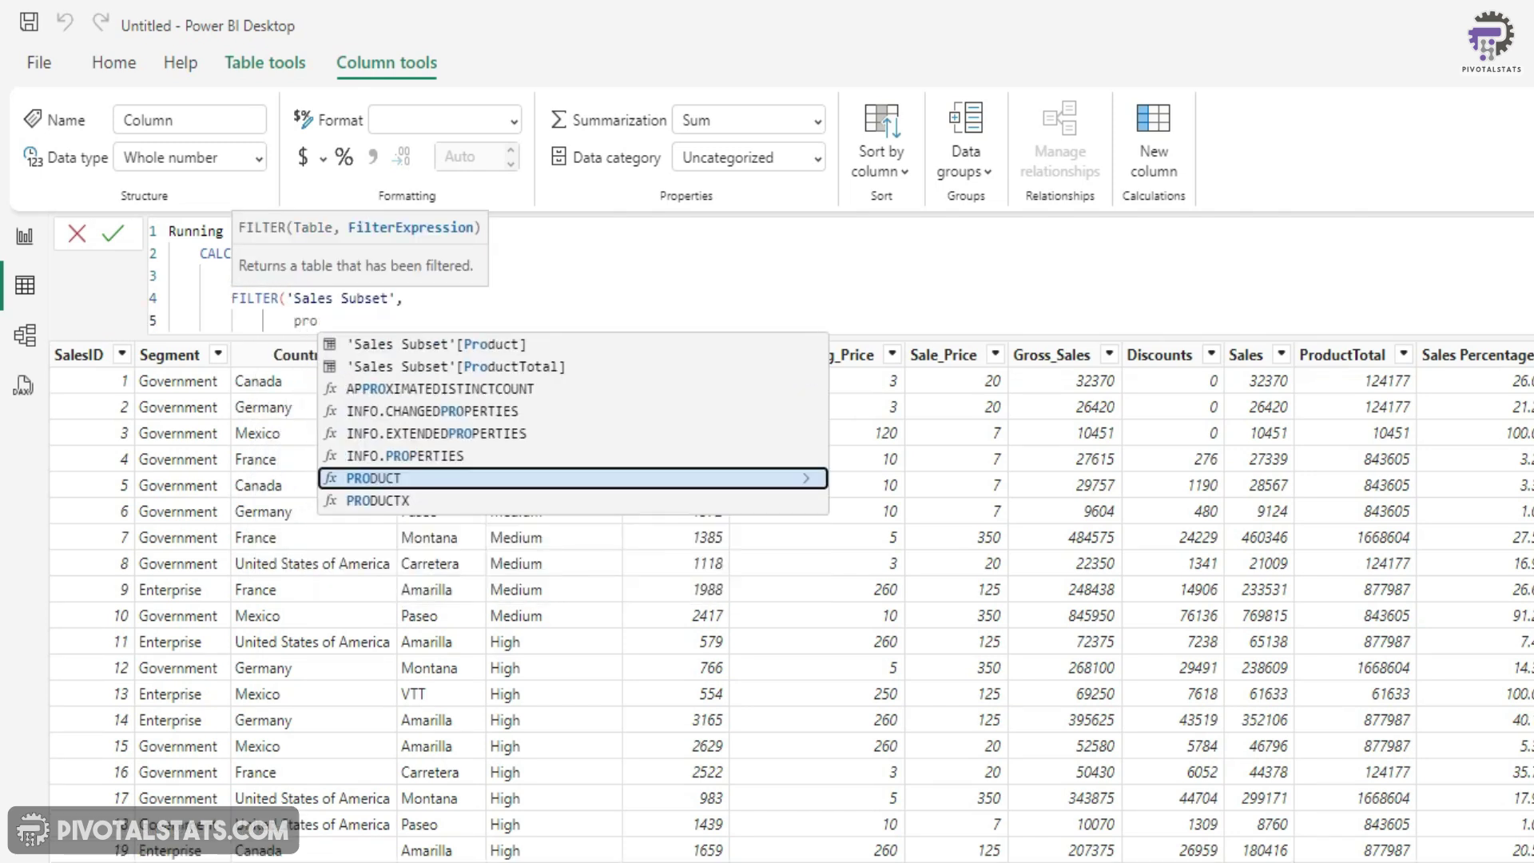
key("Up")
key("Up")
key("Up")
key("Up")
key("Up")
key("Up")
key("Tab")
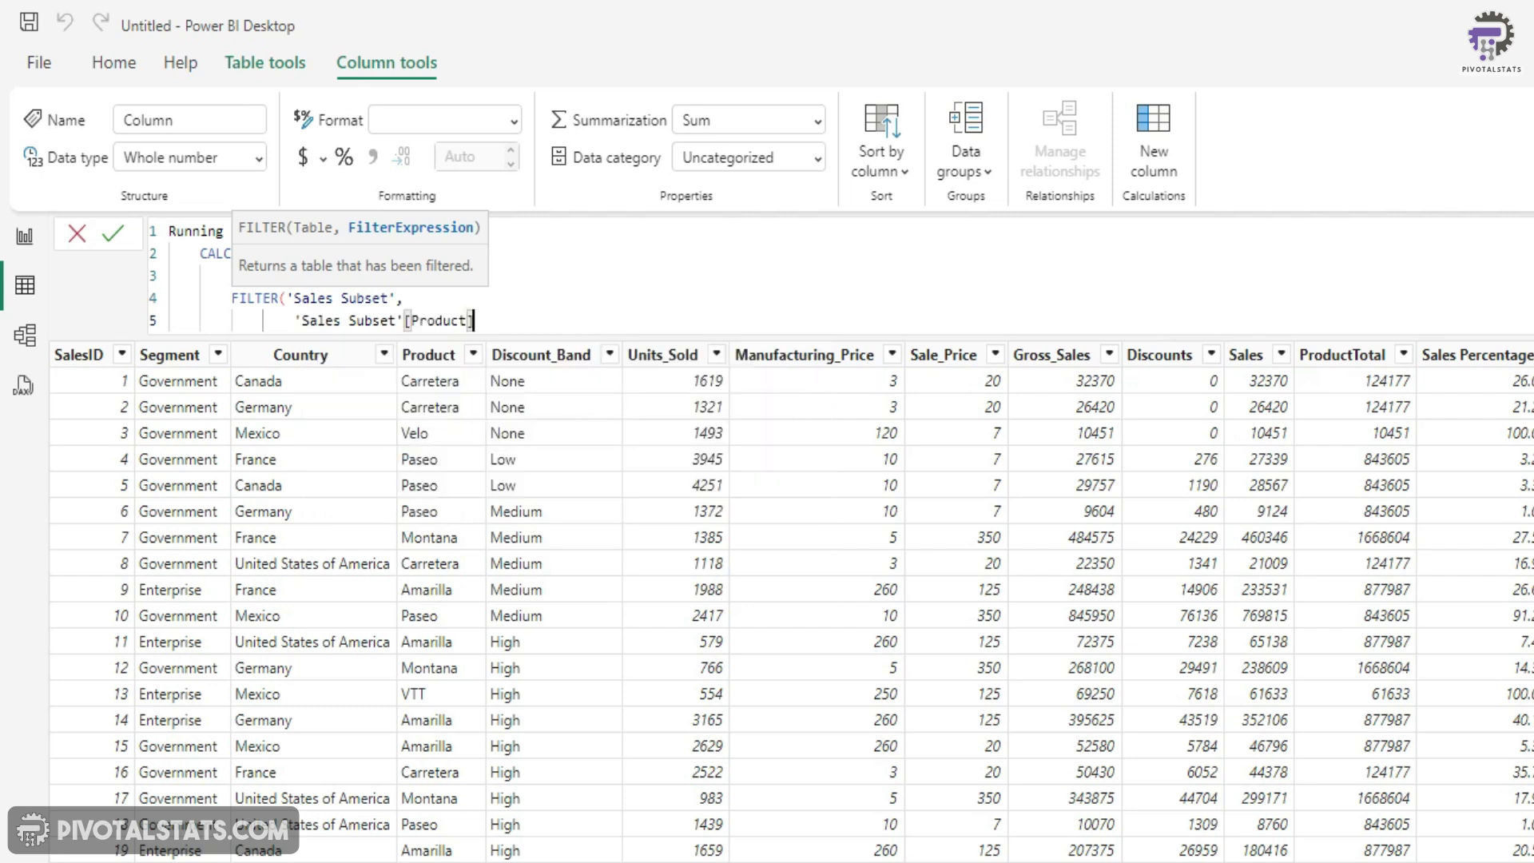
type("= earl")
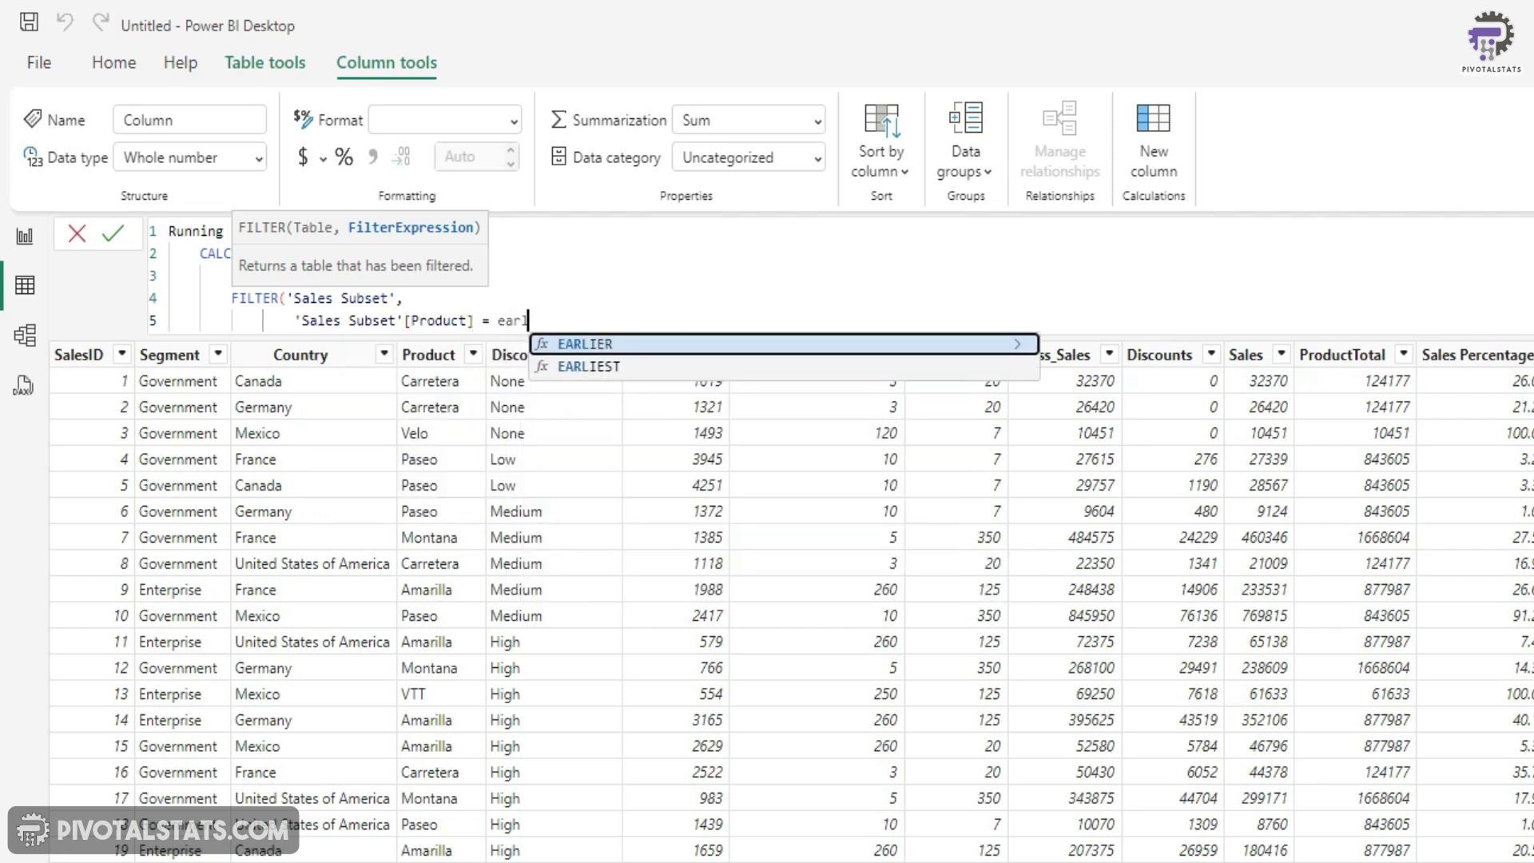
key("Tab")
type("produ")
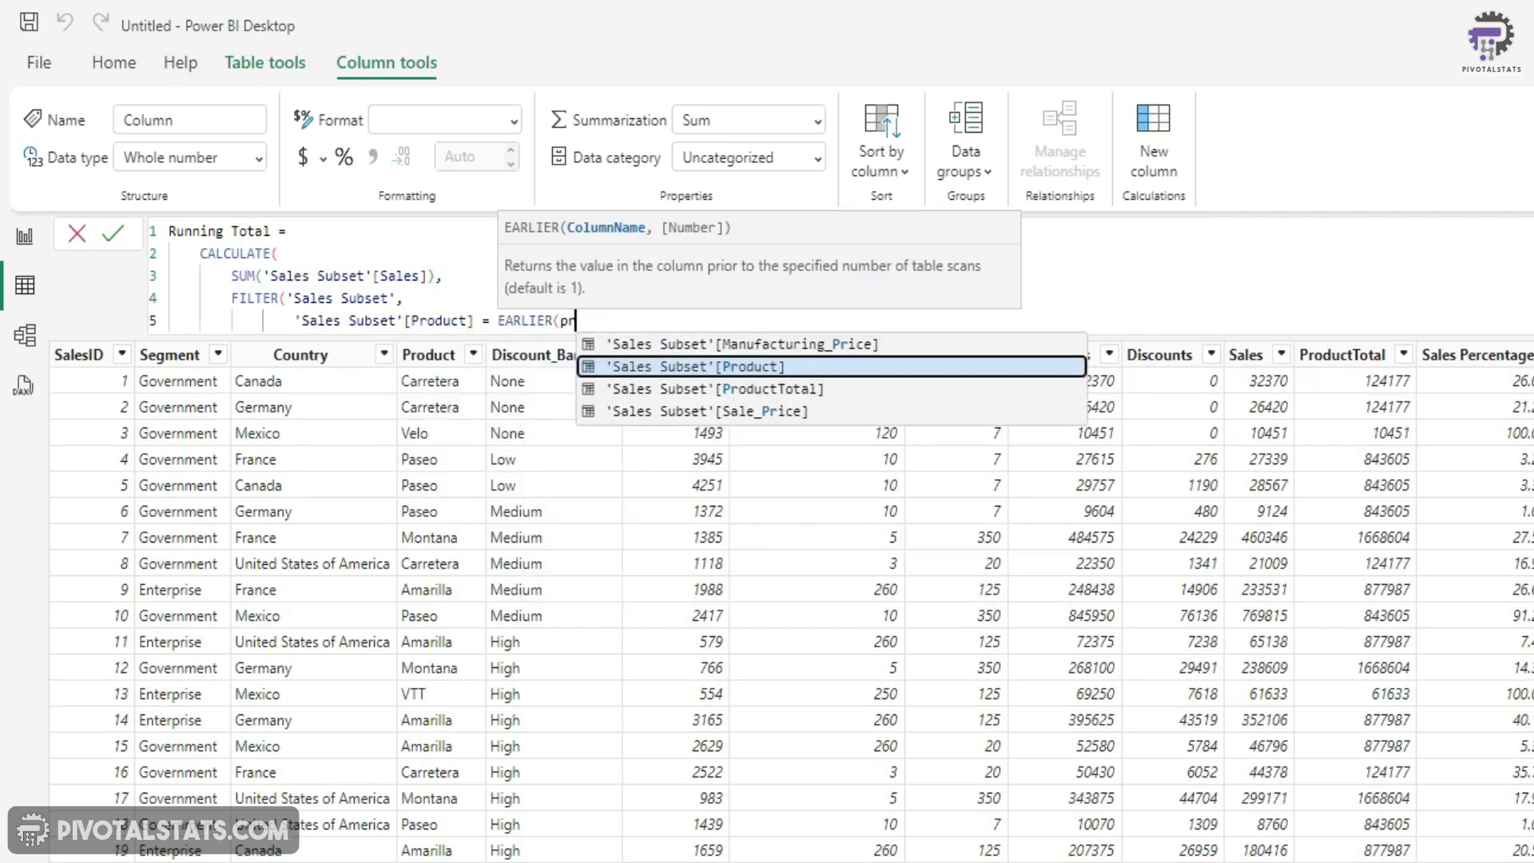
key("Tab")
type(")")
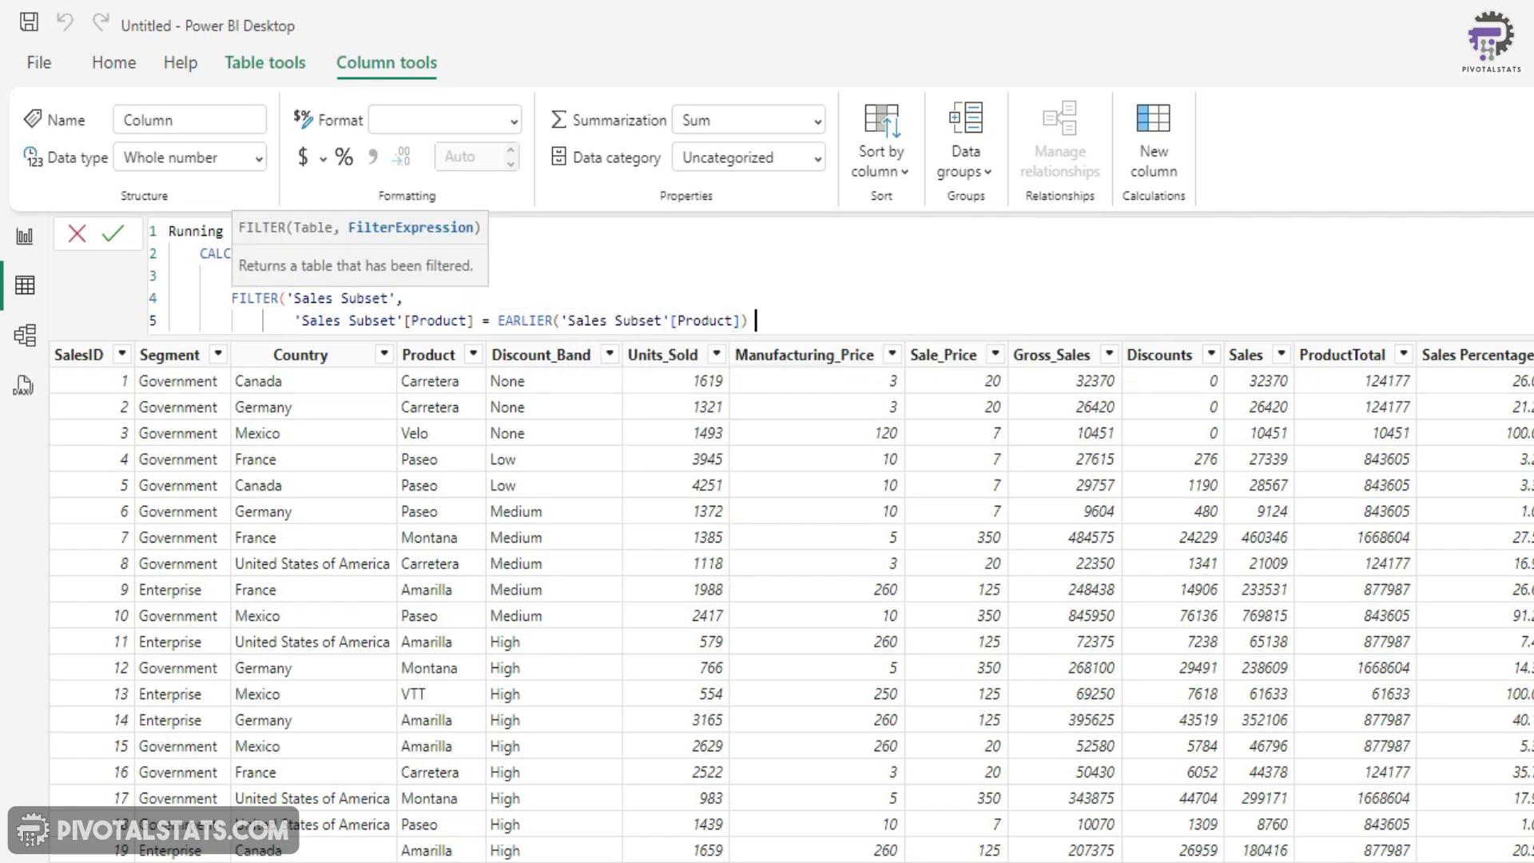
type(" &&")
Step: Add [SalesID] <= EARLIER([SalesID]), close the brackets and commit Running Total
key("shift+Return")
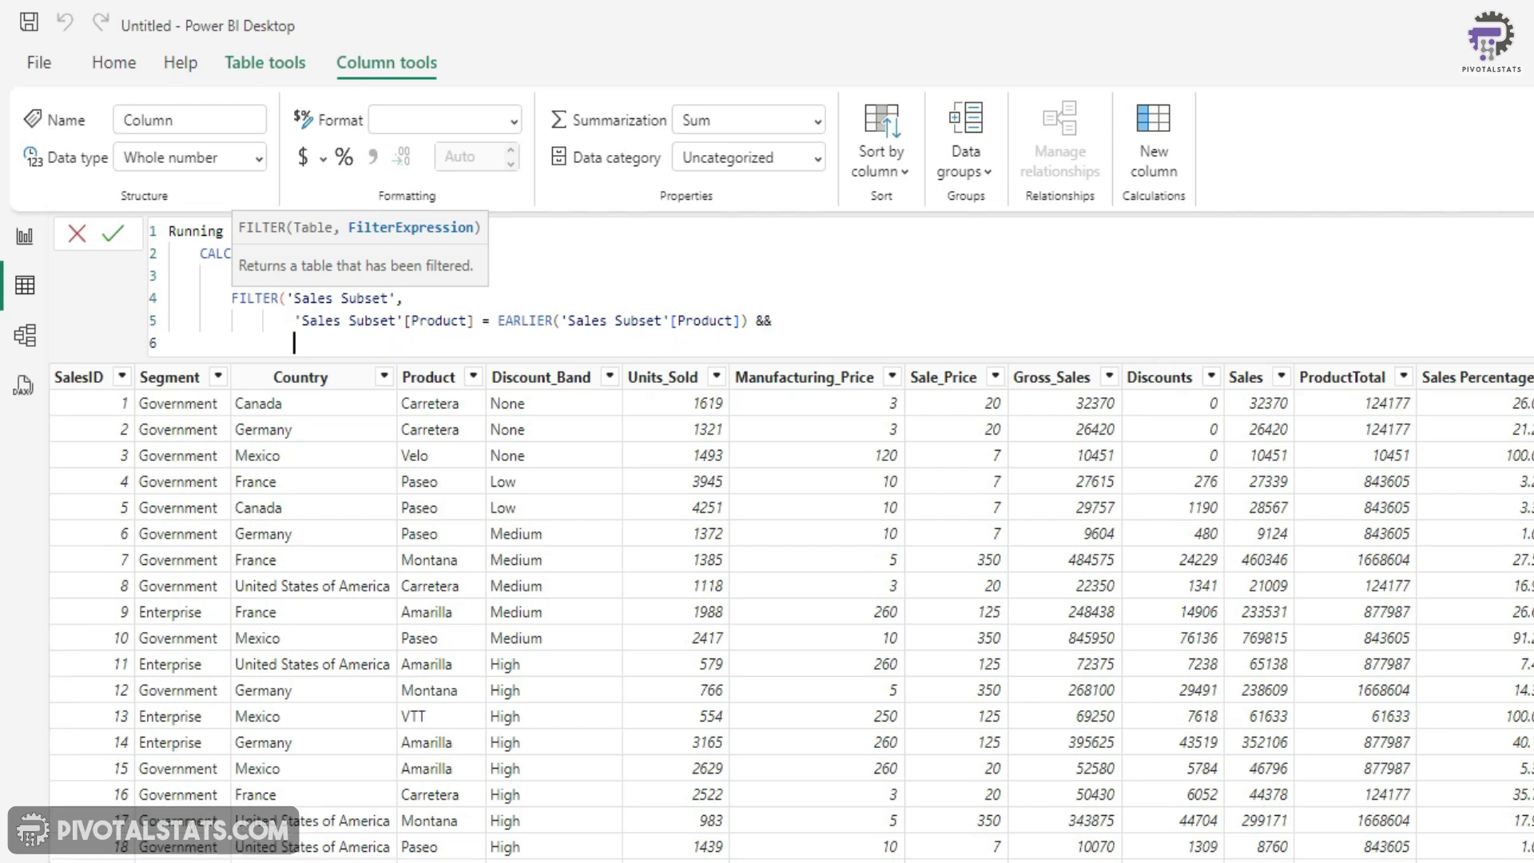
type("sa")
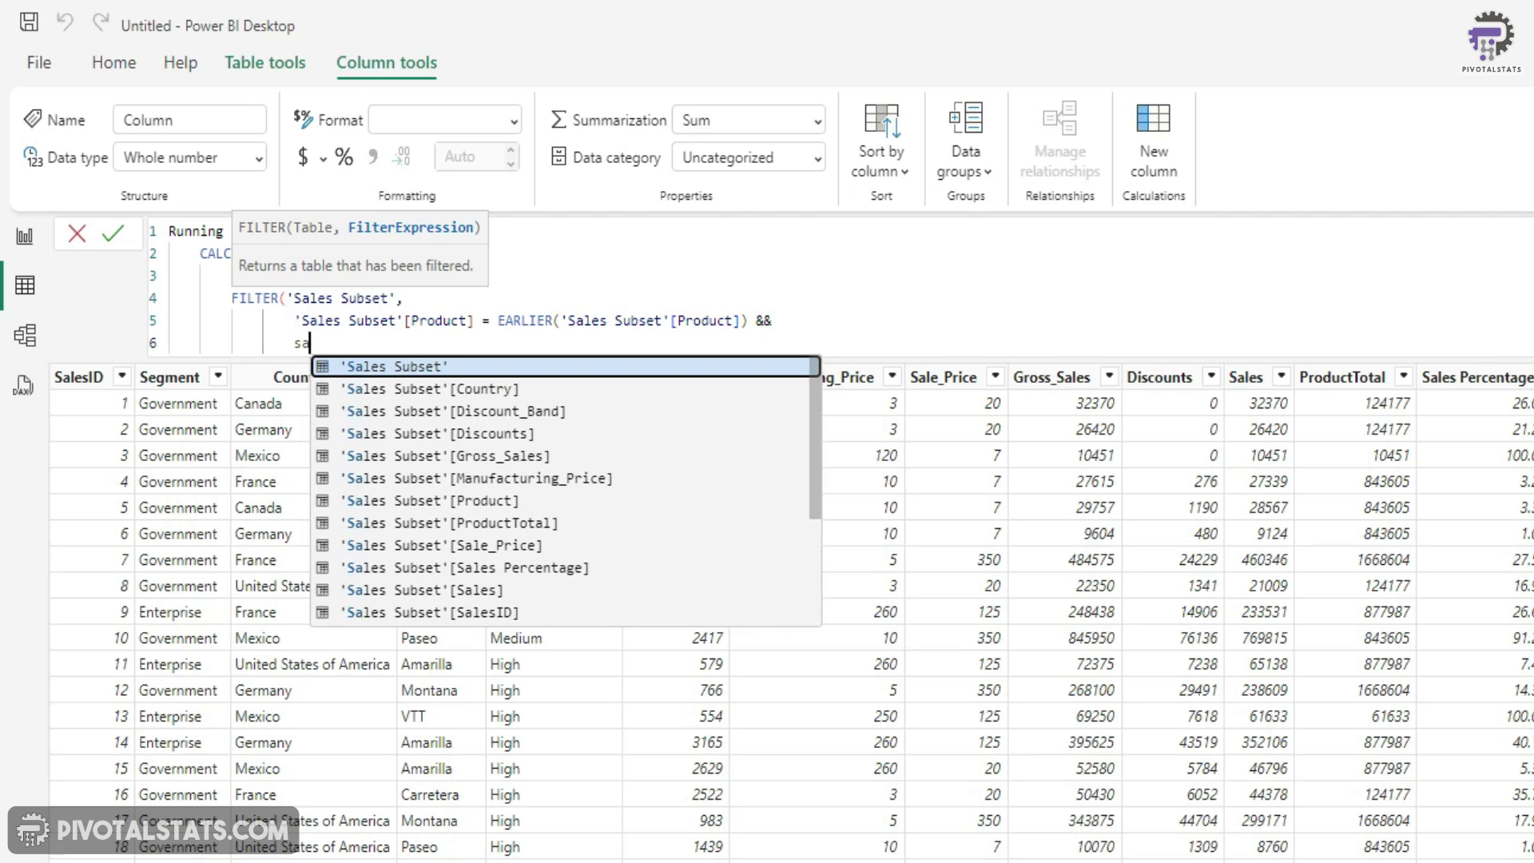
type("lesid")
key("Tab")
type("<=")
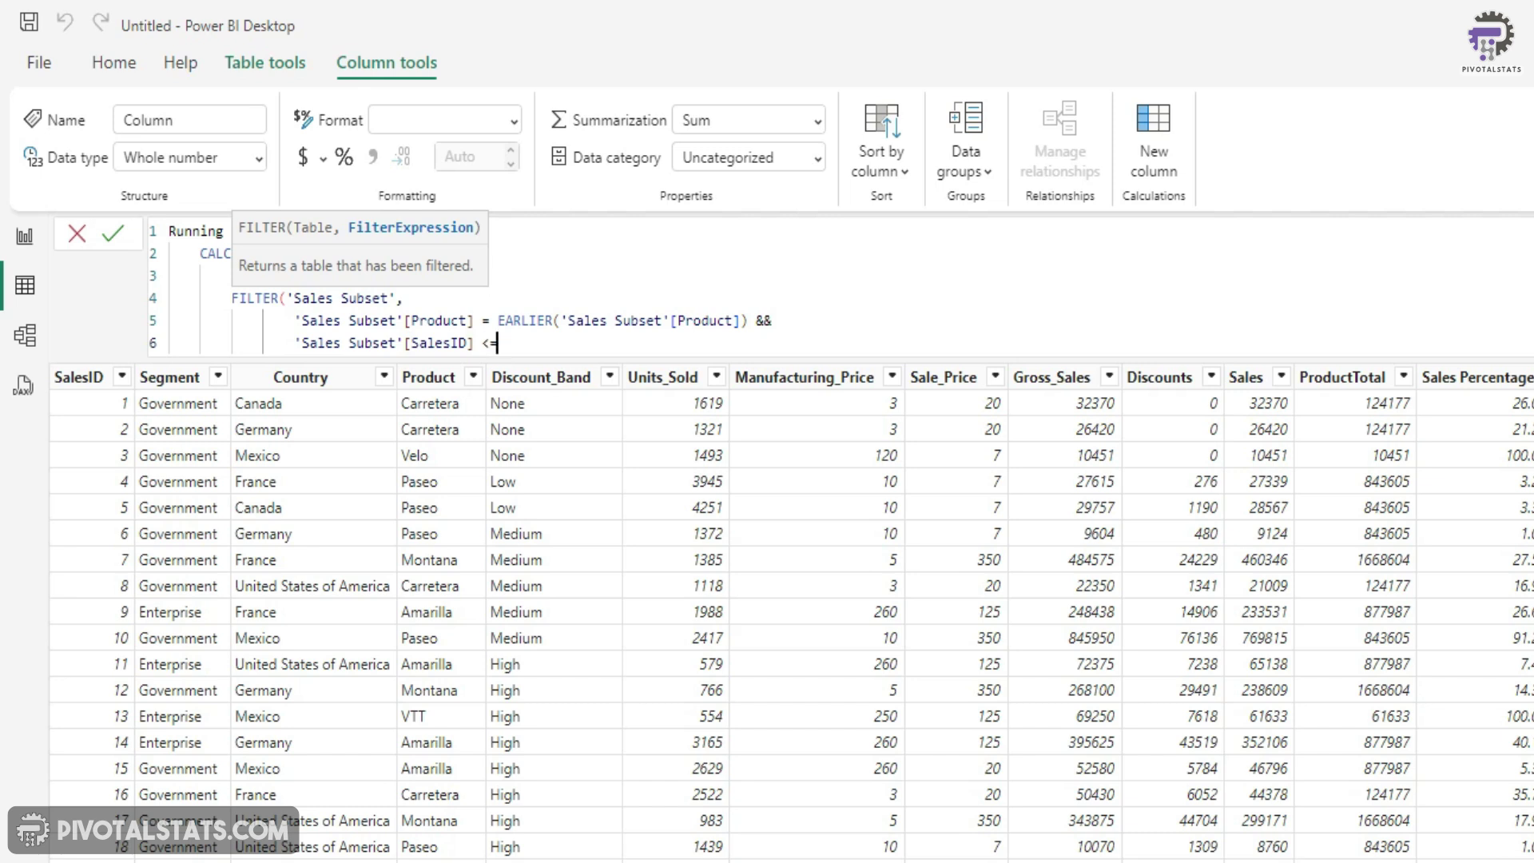
type(" earl")
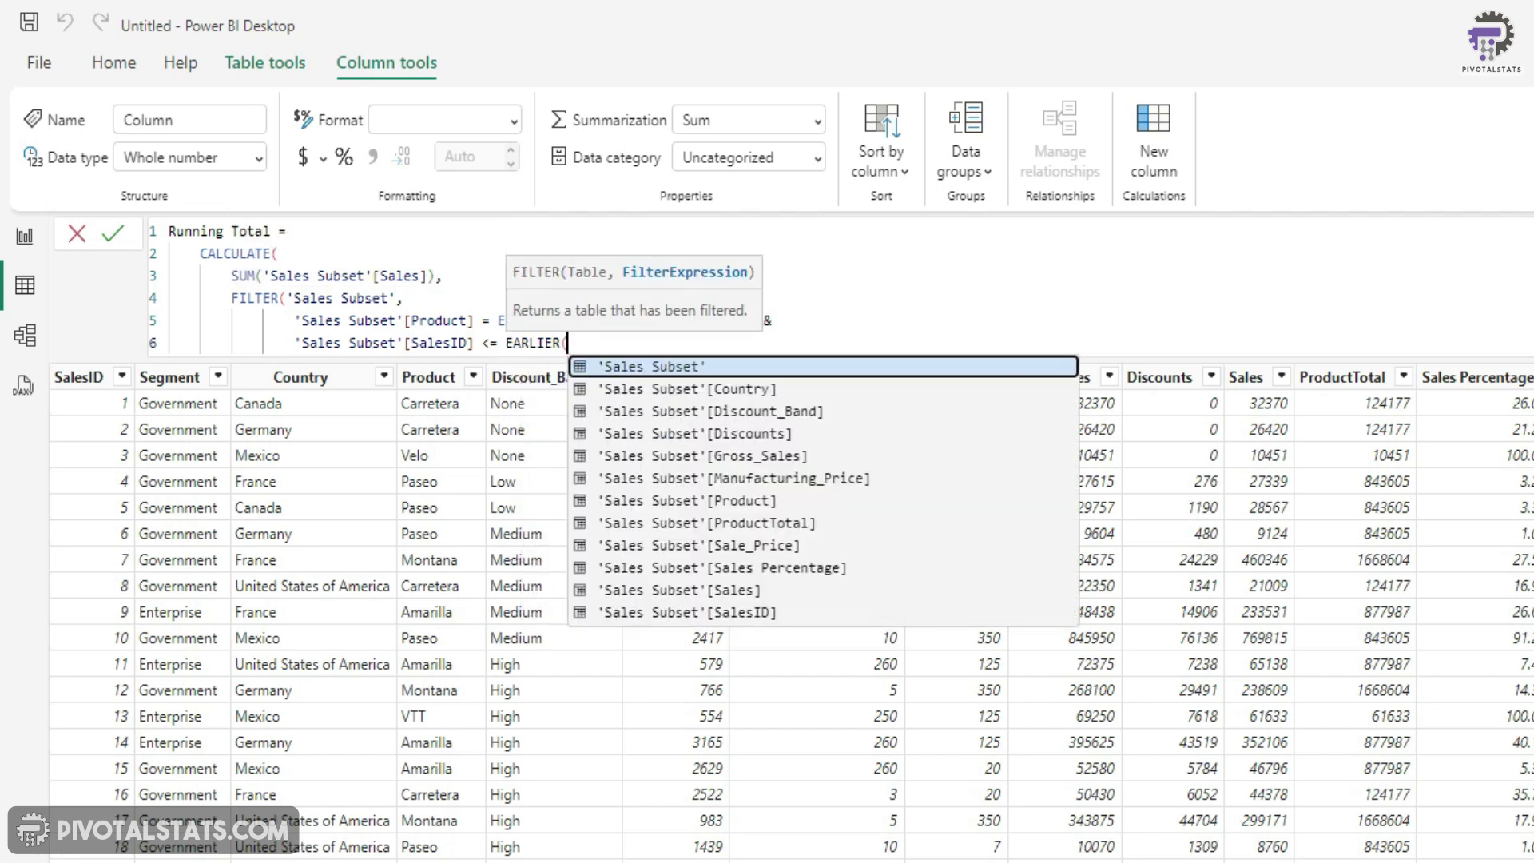
type("salesid")
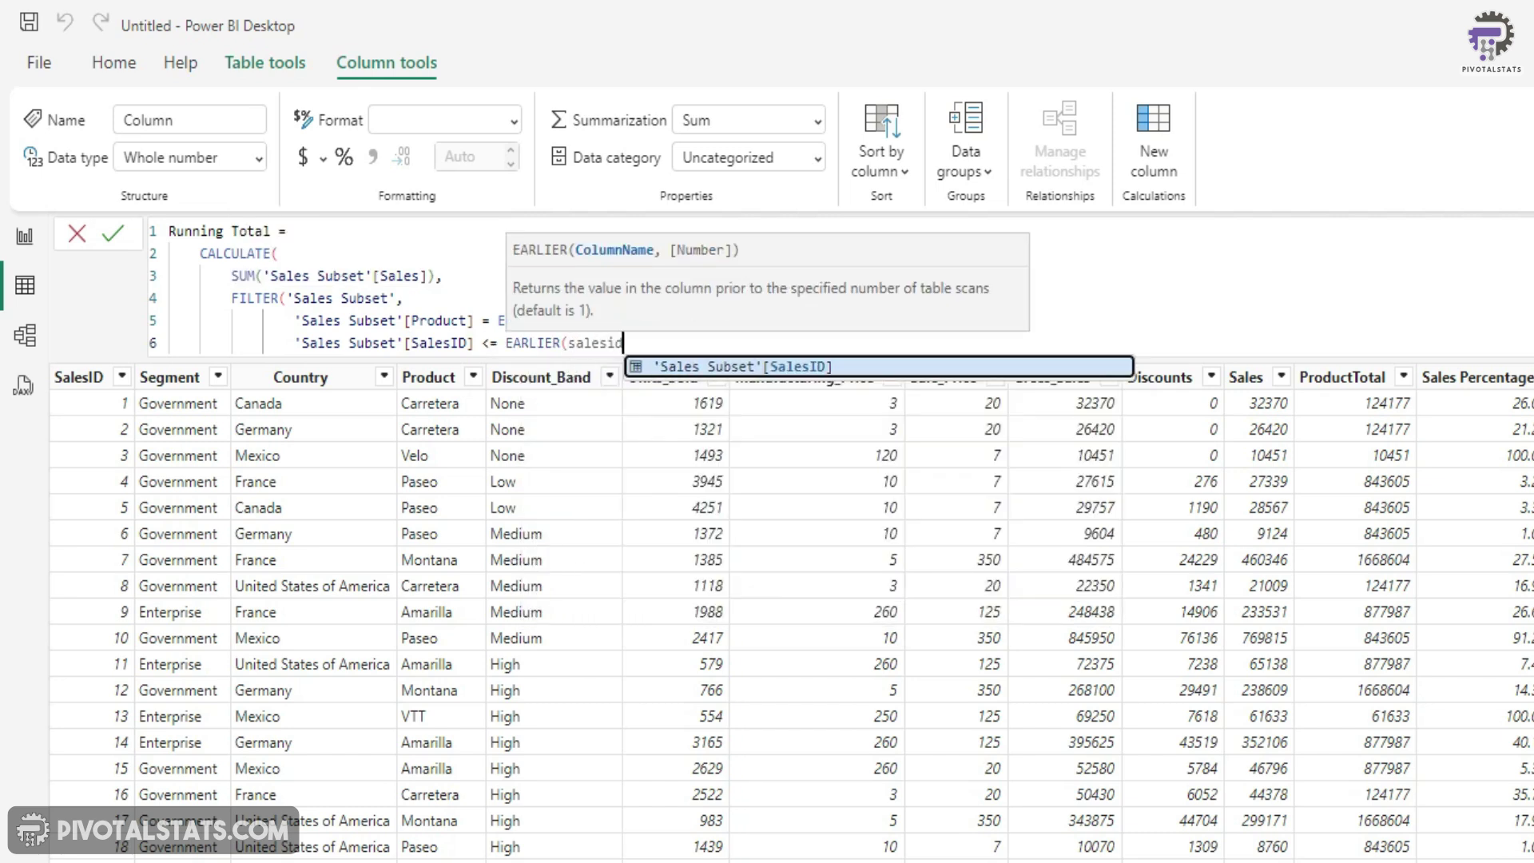
key("Tab")
type(")))")
key("Return")
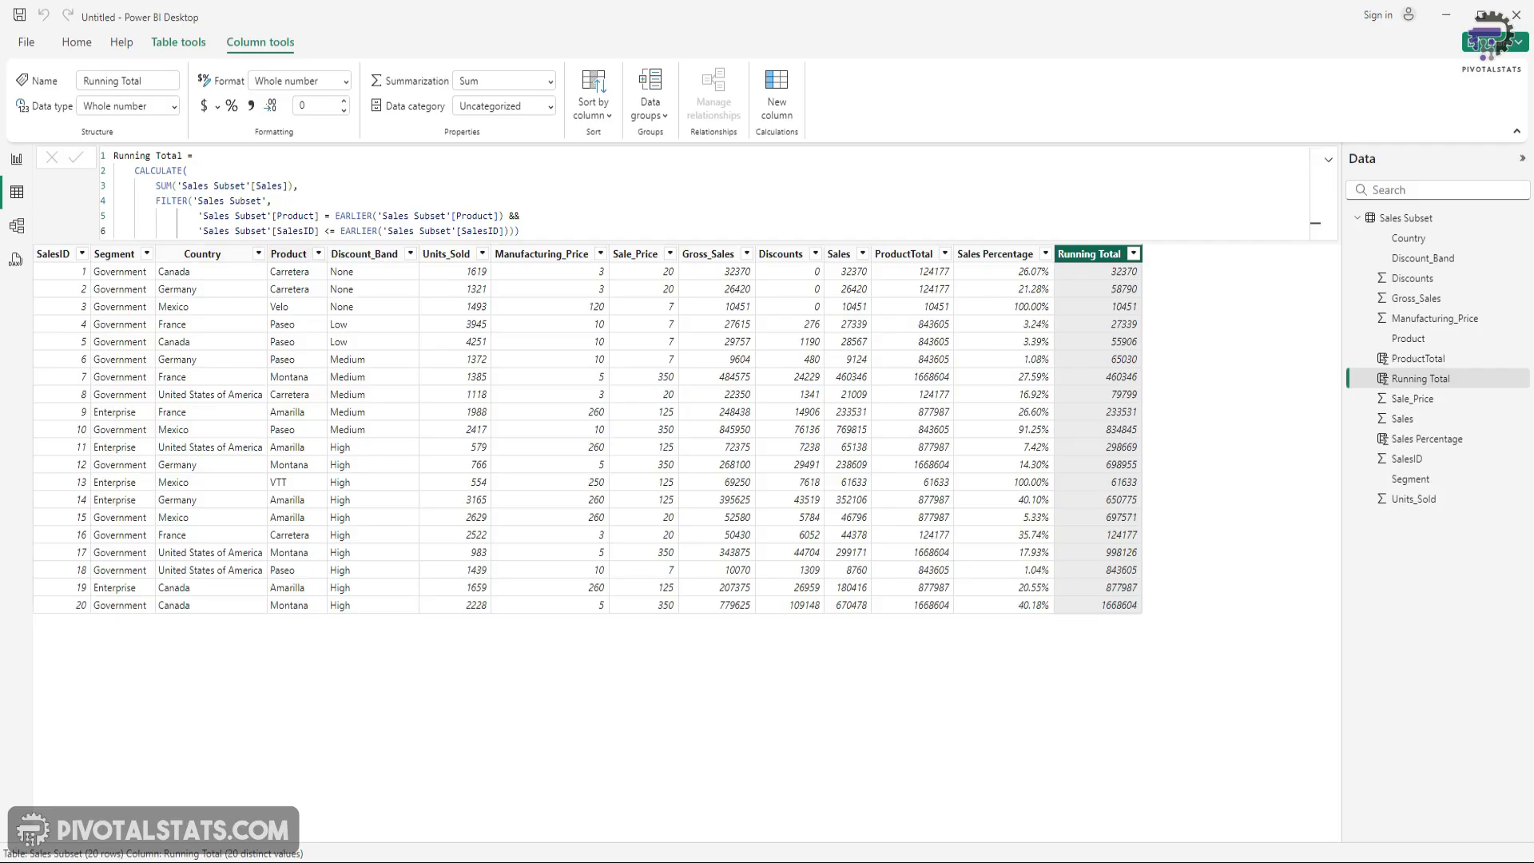
left_click(318, 253)
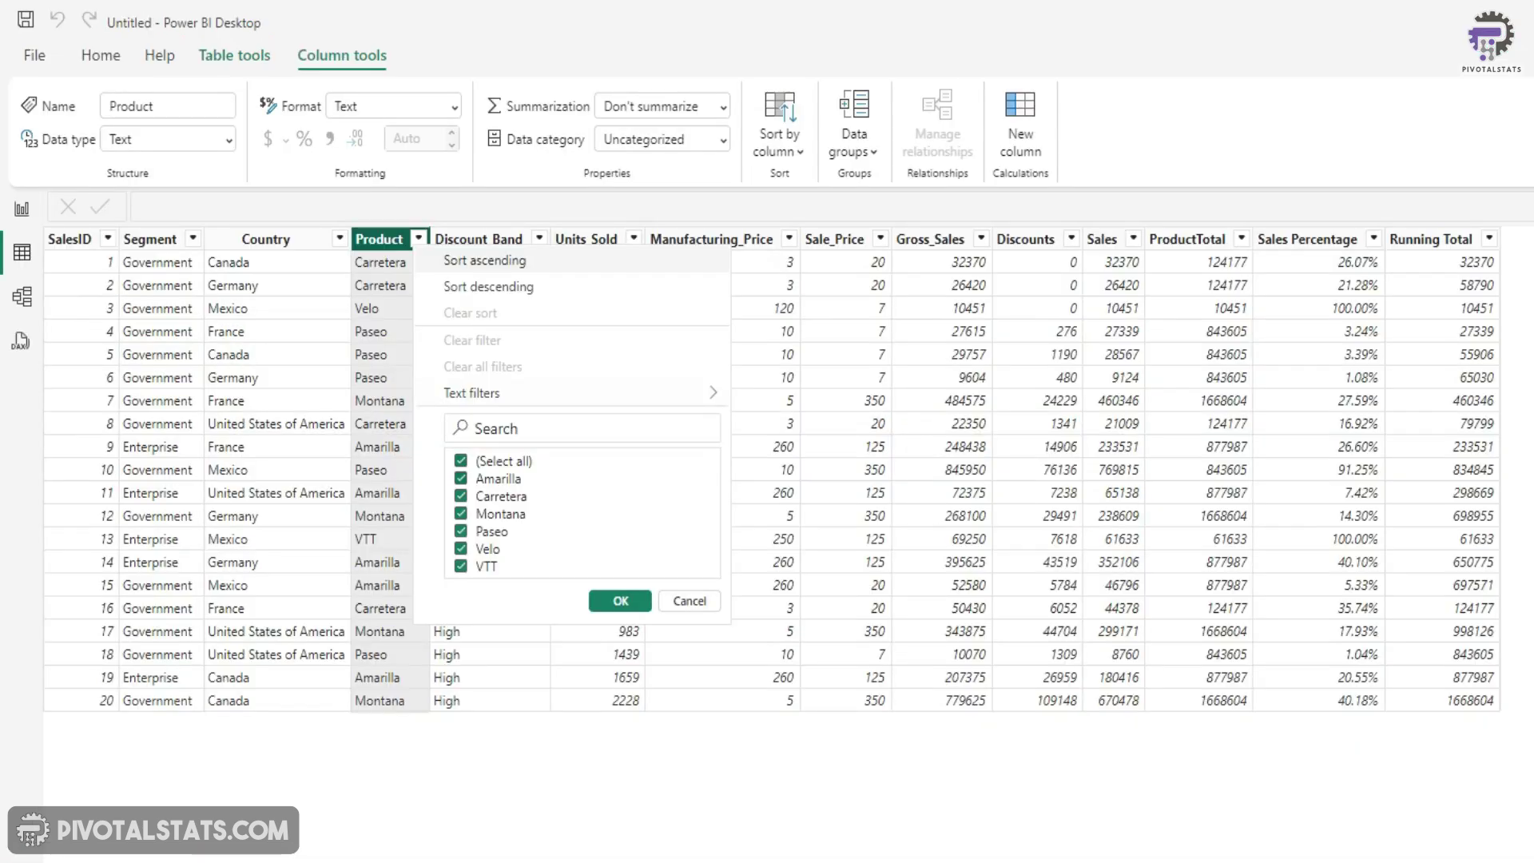
left_click(350, 351)
left_click(461, 478)
left_click(620, 601)
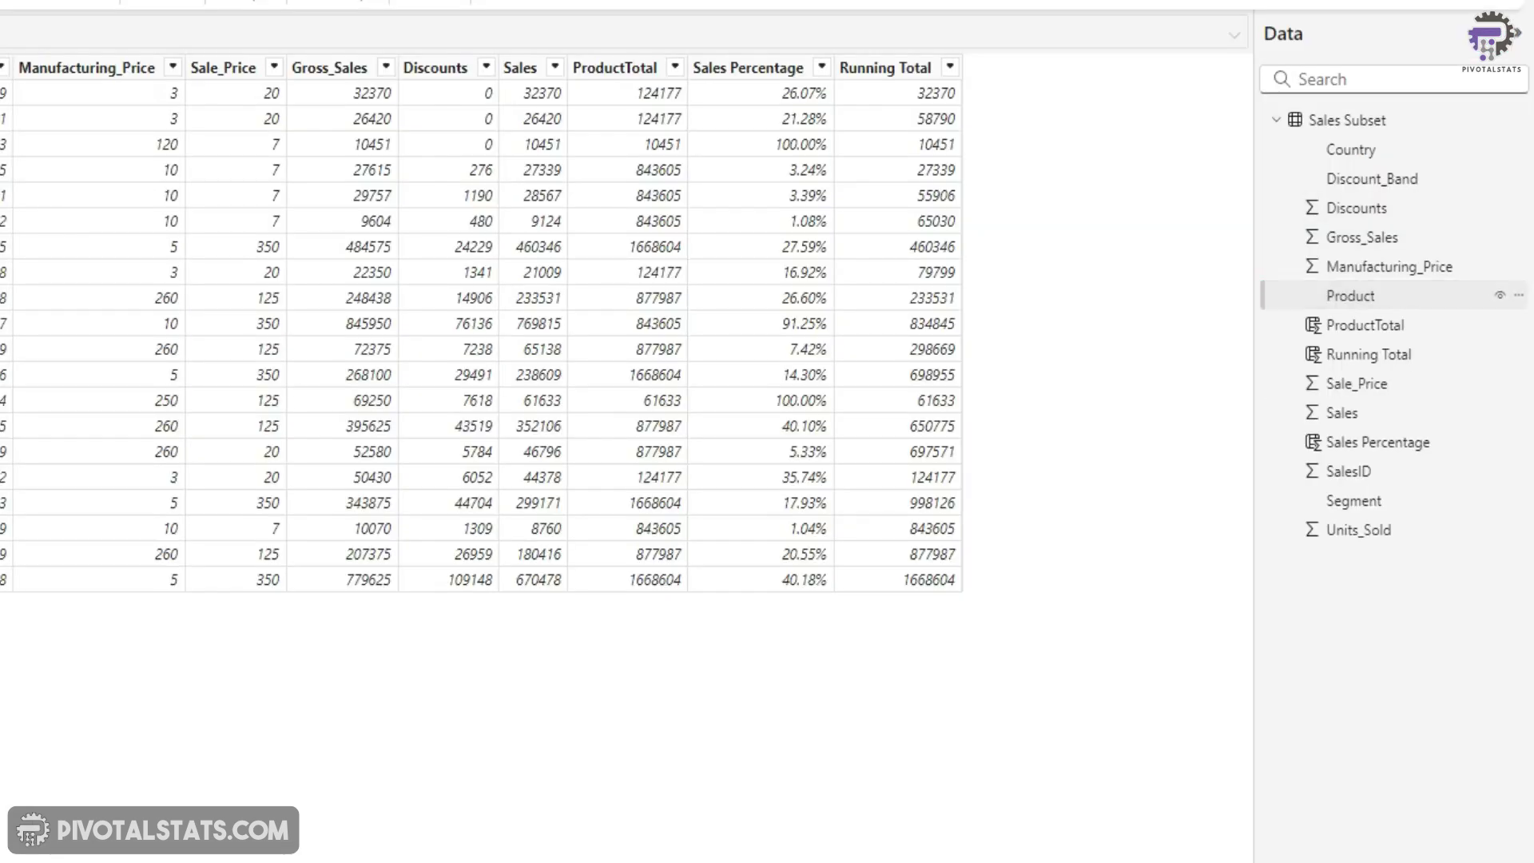
Step: Create a Product Count column starting with CALCULATE(COUNT([Product]),
right_click(1395, 338)
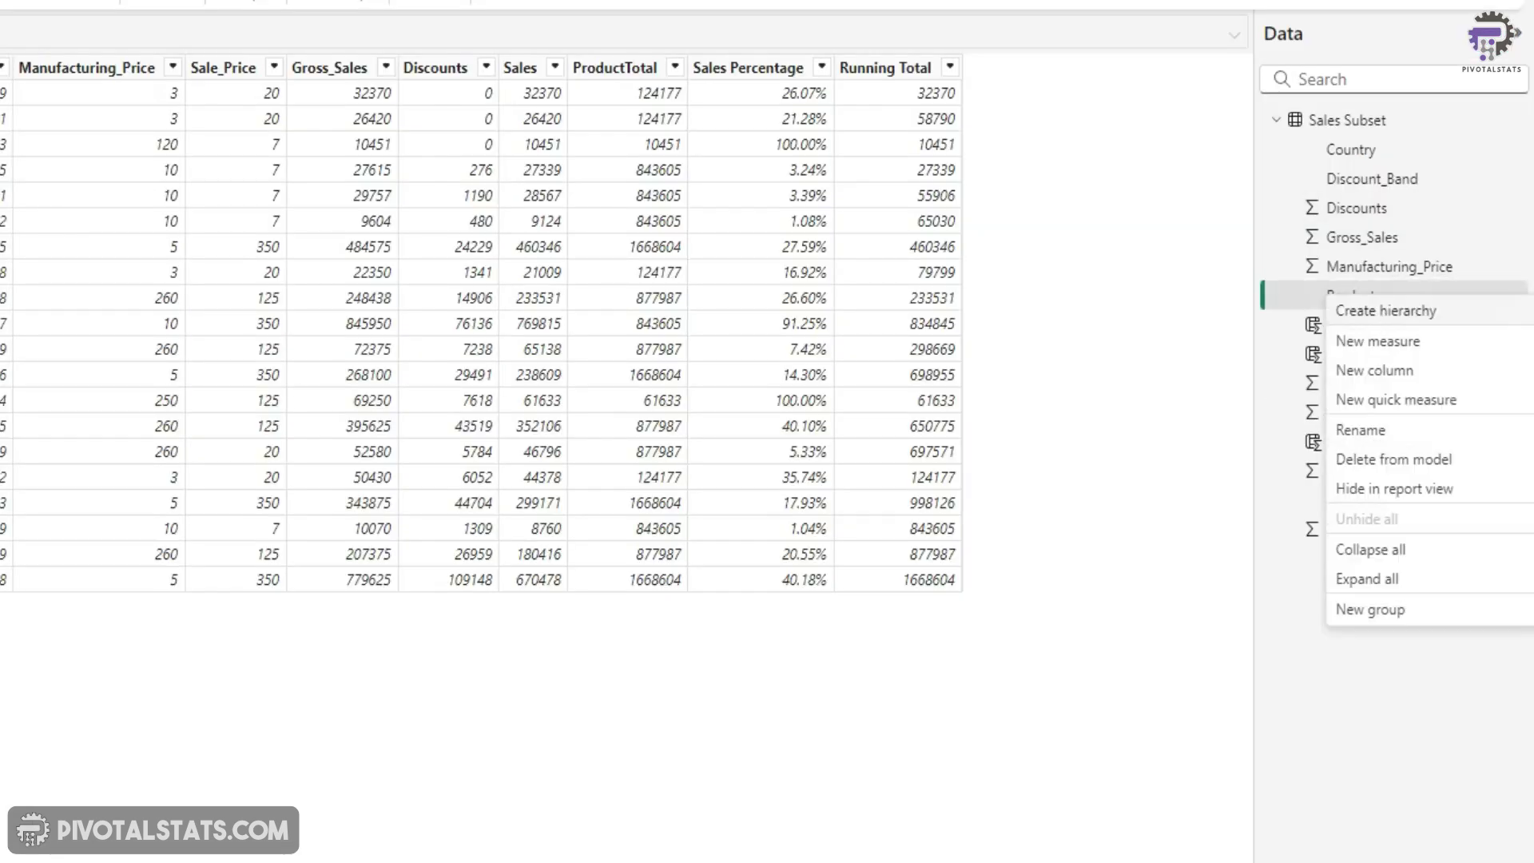
left_click(1374, 370)
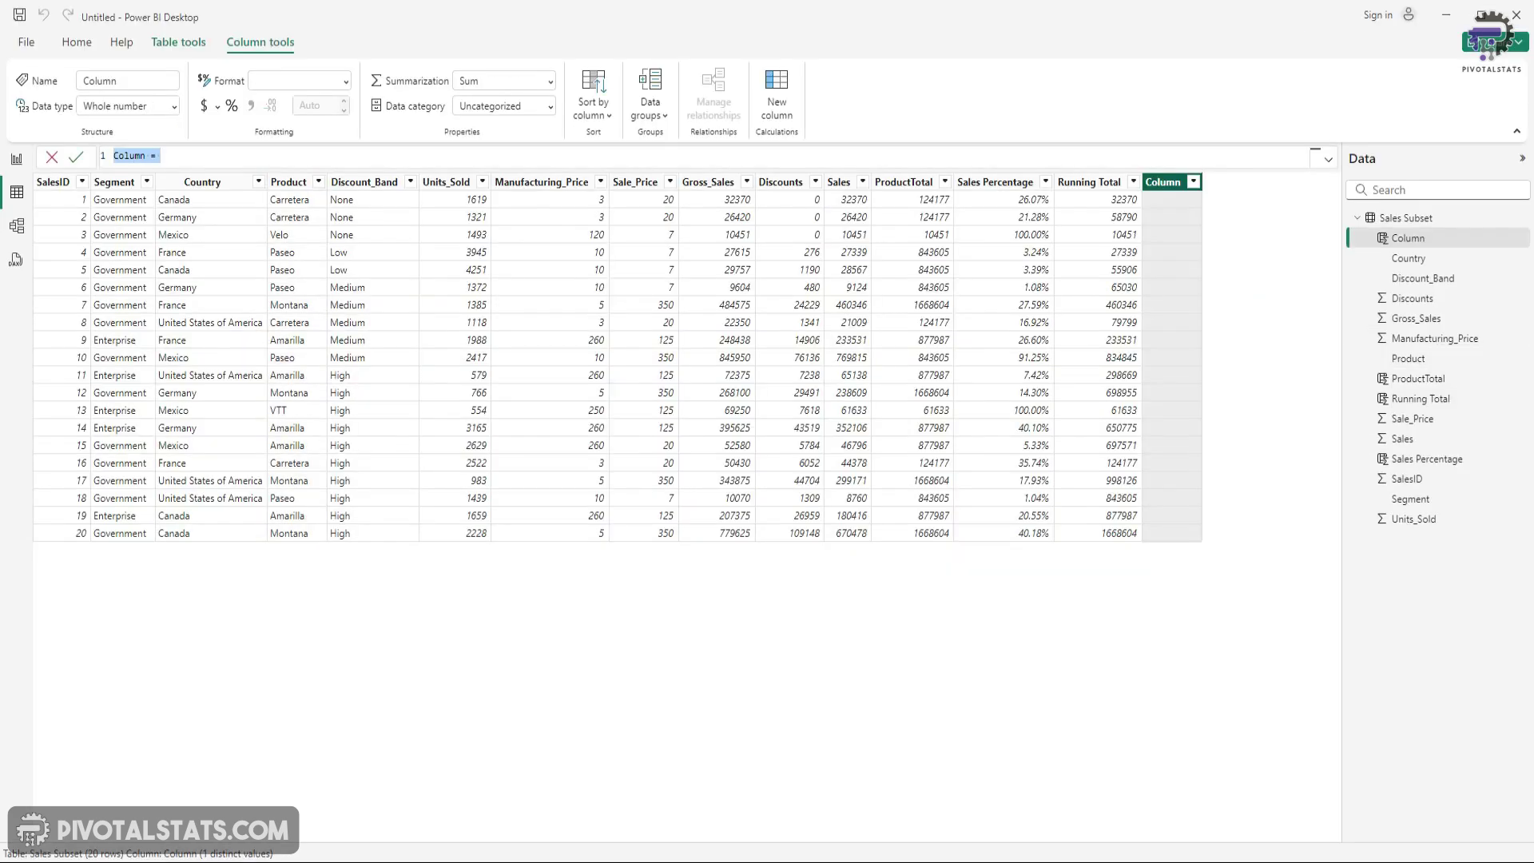
type("Product Count")
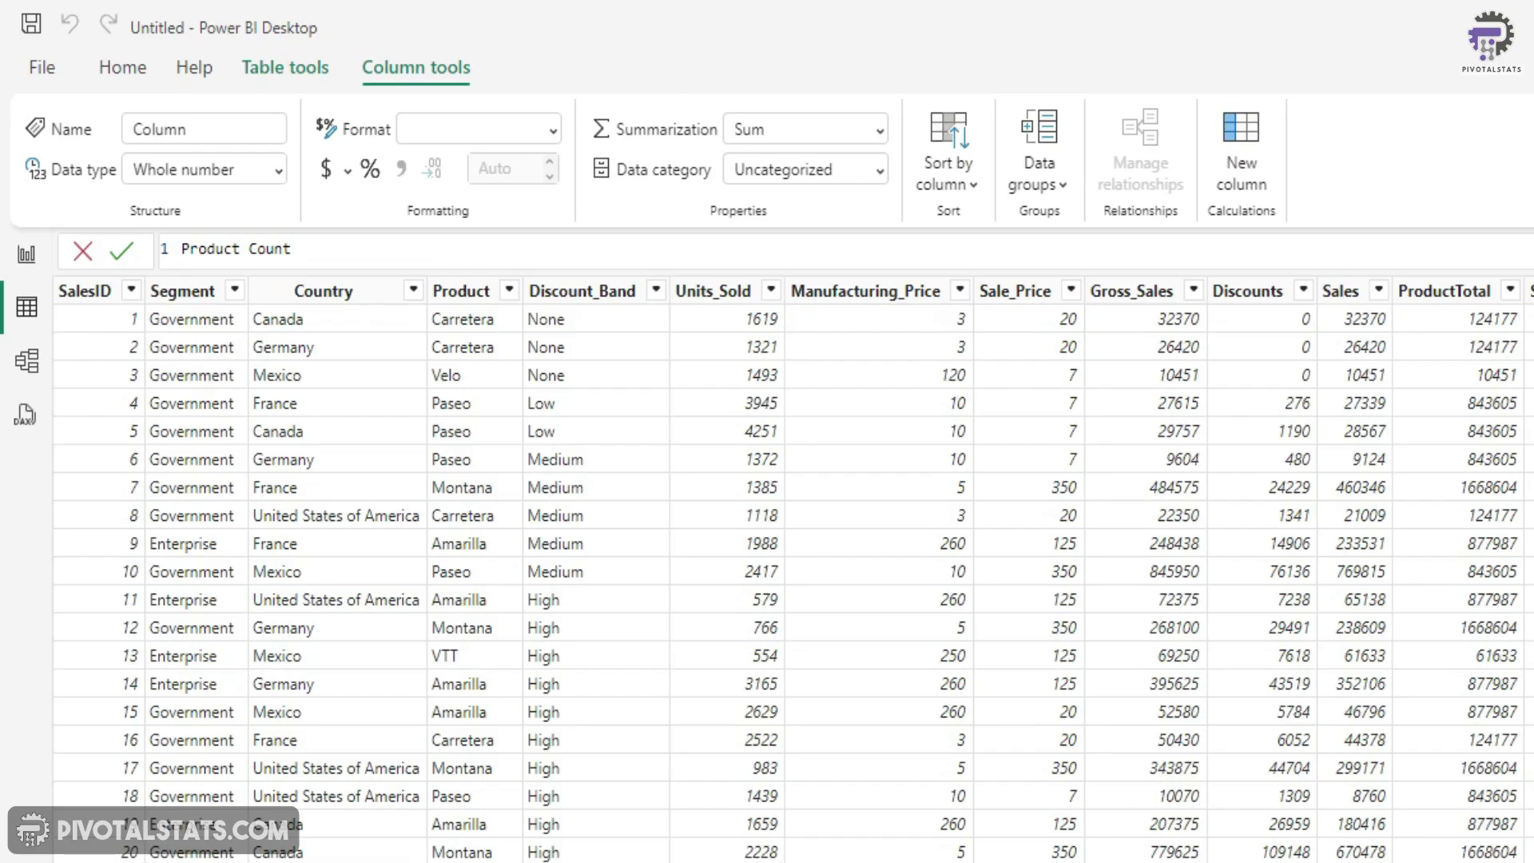
type(" =")
key("shift+Return")
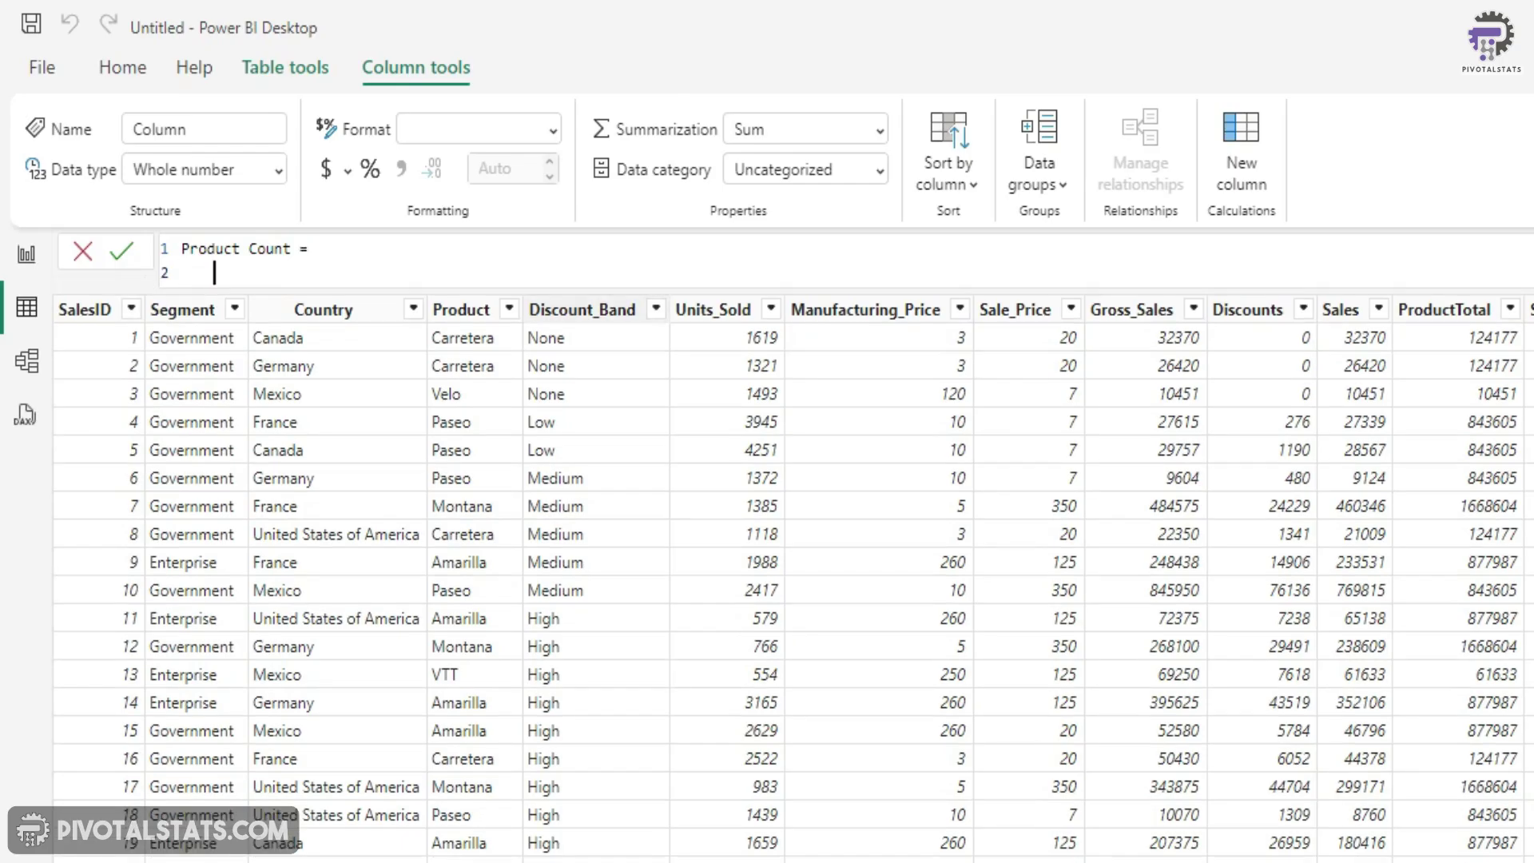
type("CALCULATE(")
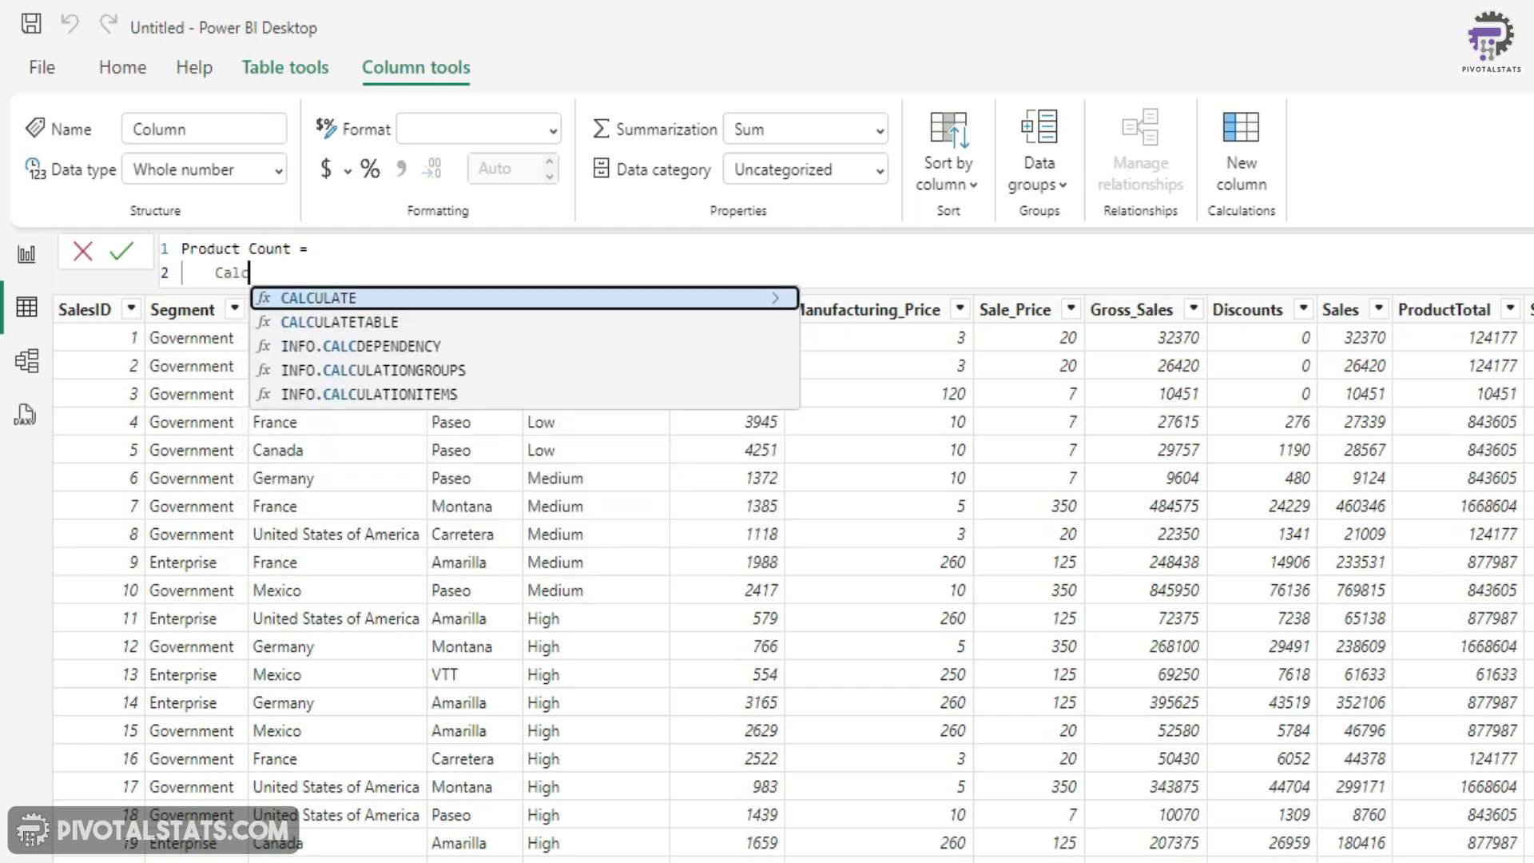
key("shift+Return")
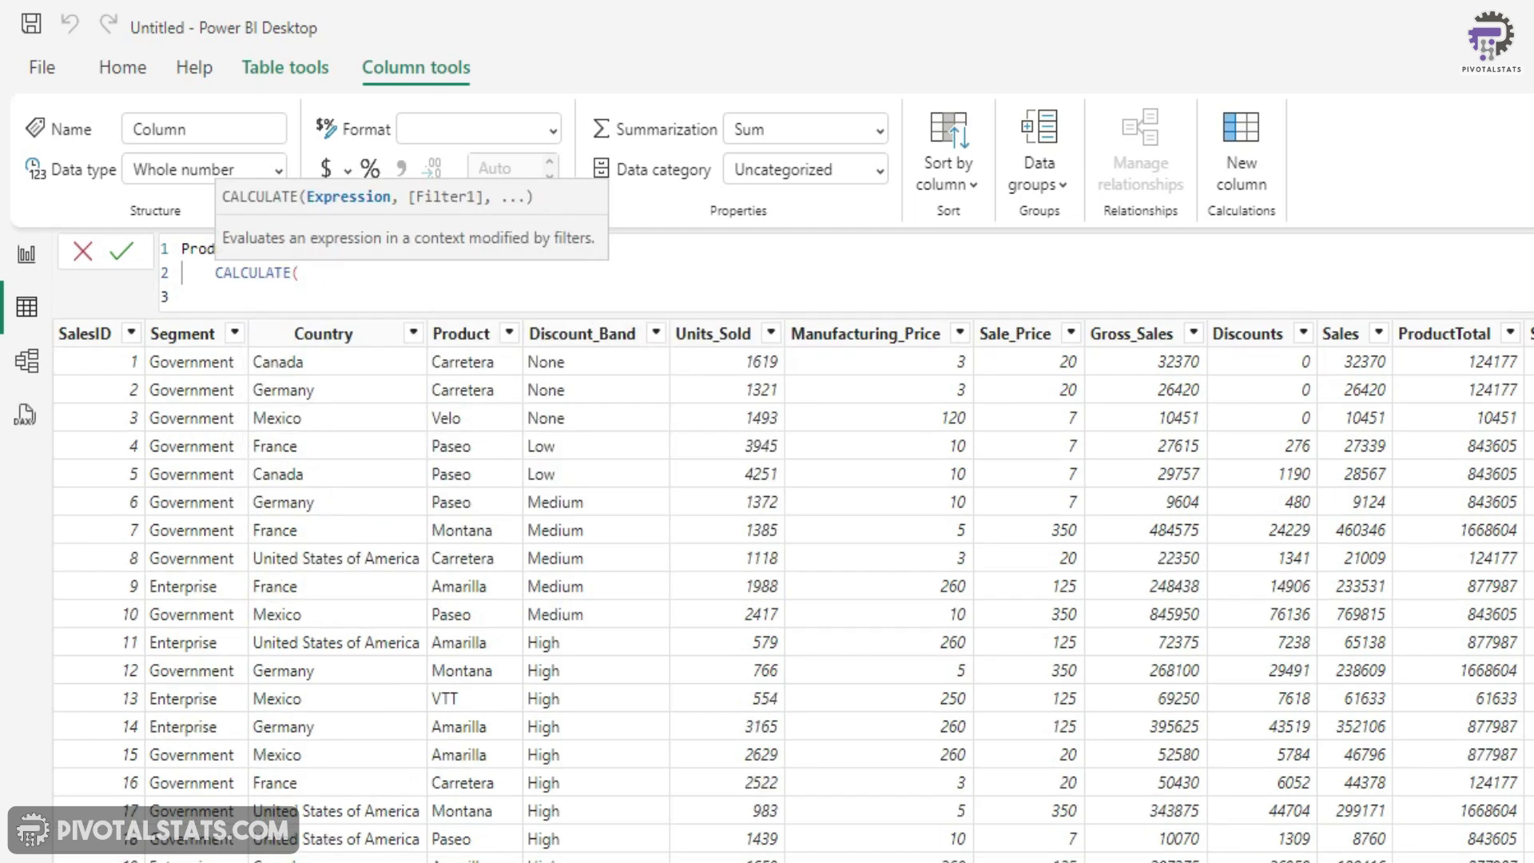
type("Count")
key("Tab")
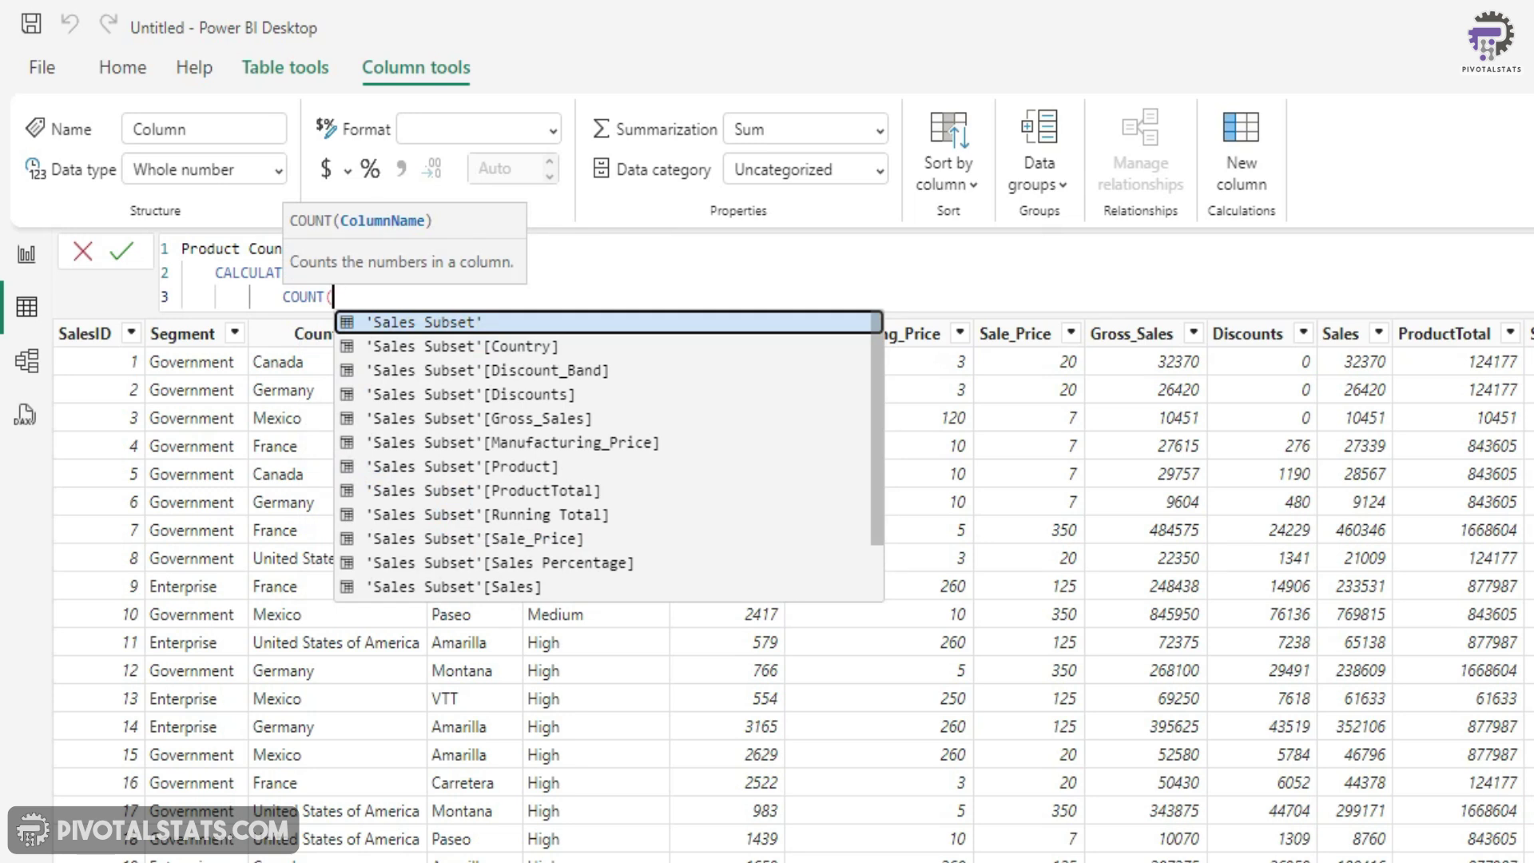
type("prod")
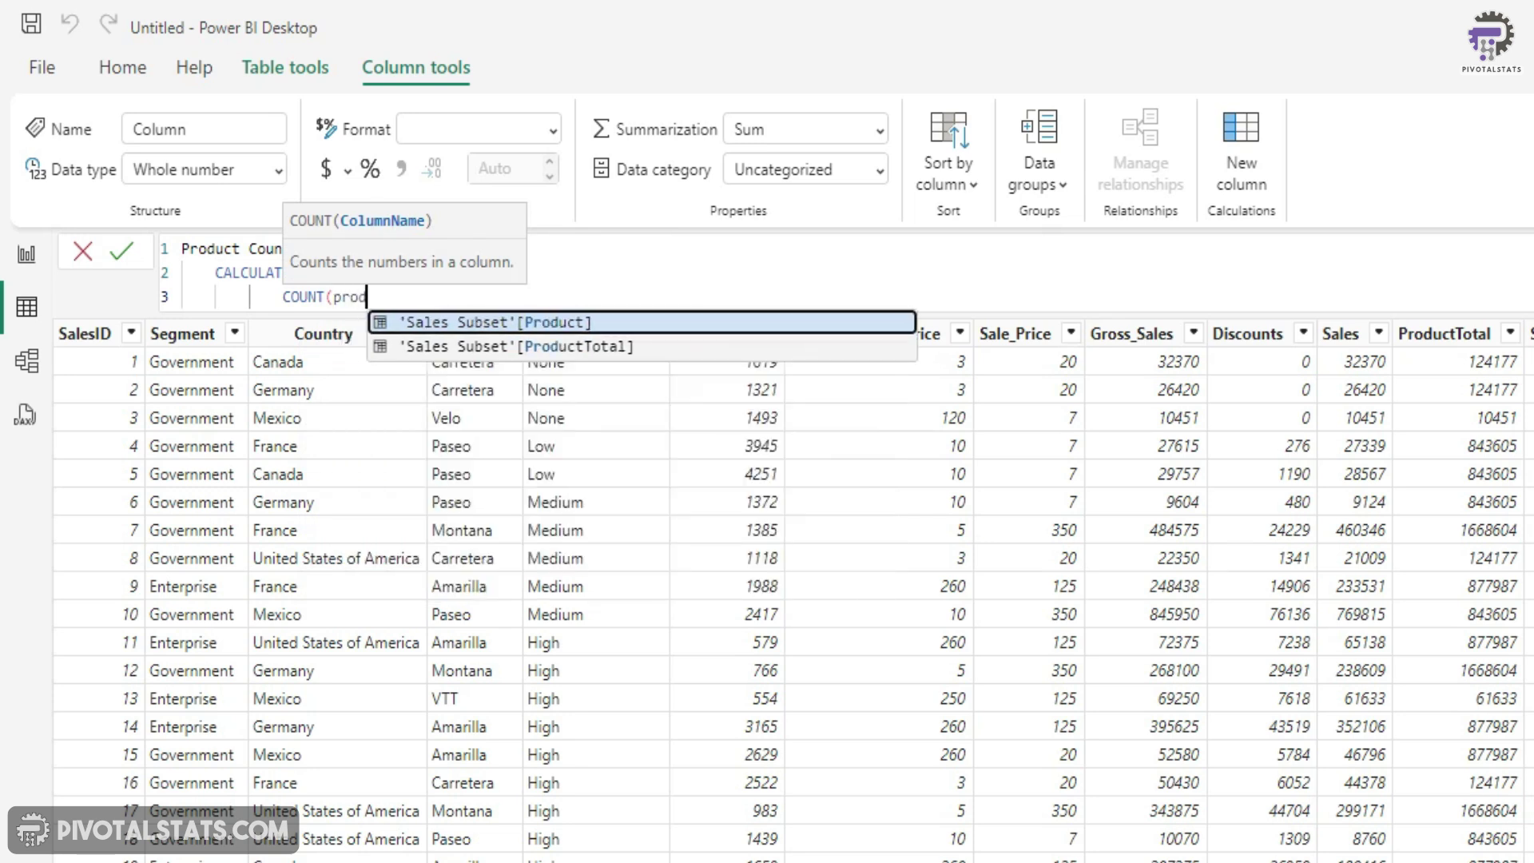
key("Tab")
type("),")
Step: Finish with FILTER('Sales Subset', [Product] = EARLIER([Product])) and commit the Product Count formula
key("shift+Return")
type("filt")
key("Tab")
type("s")
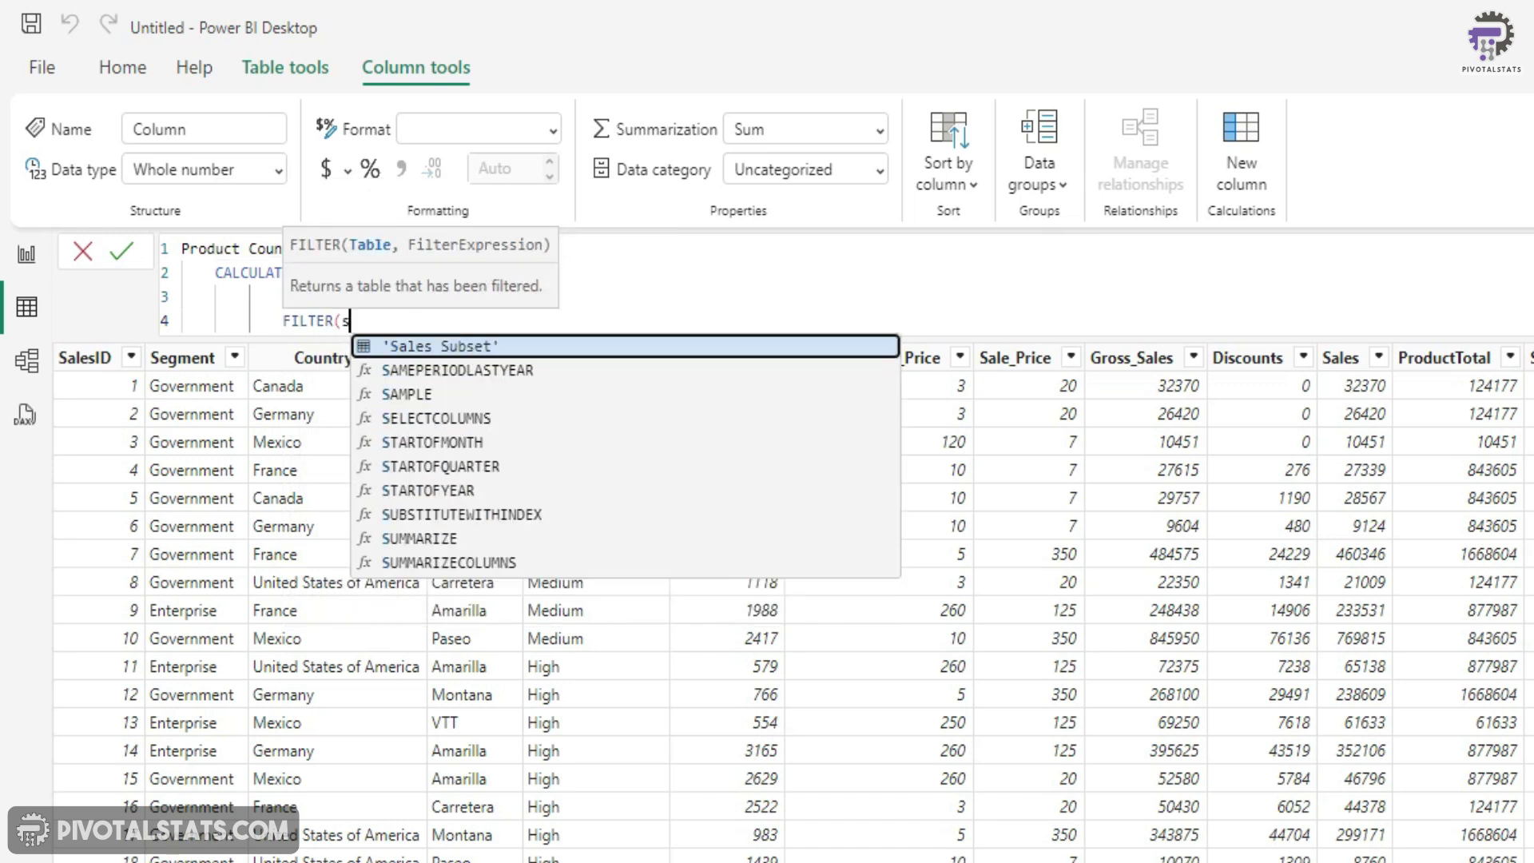
key("Tab")
type(", prod")
key("Tab")
type("= earli")
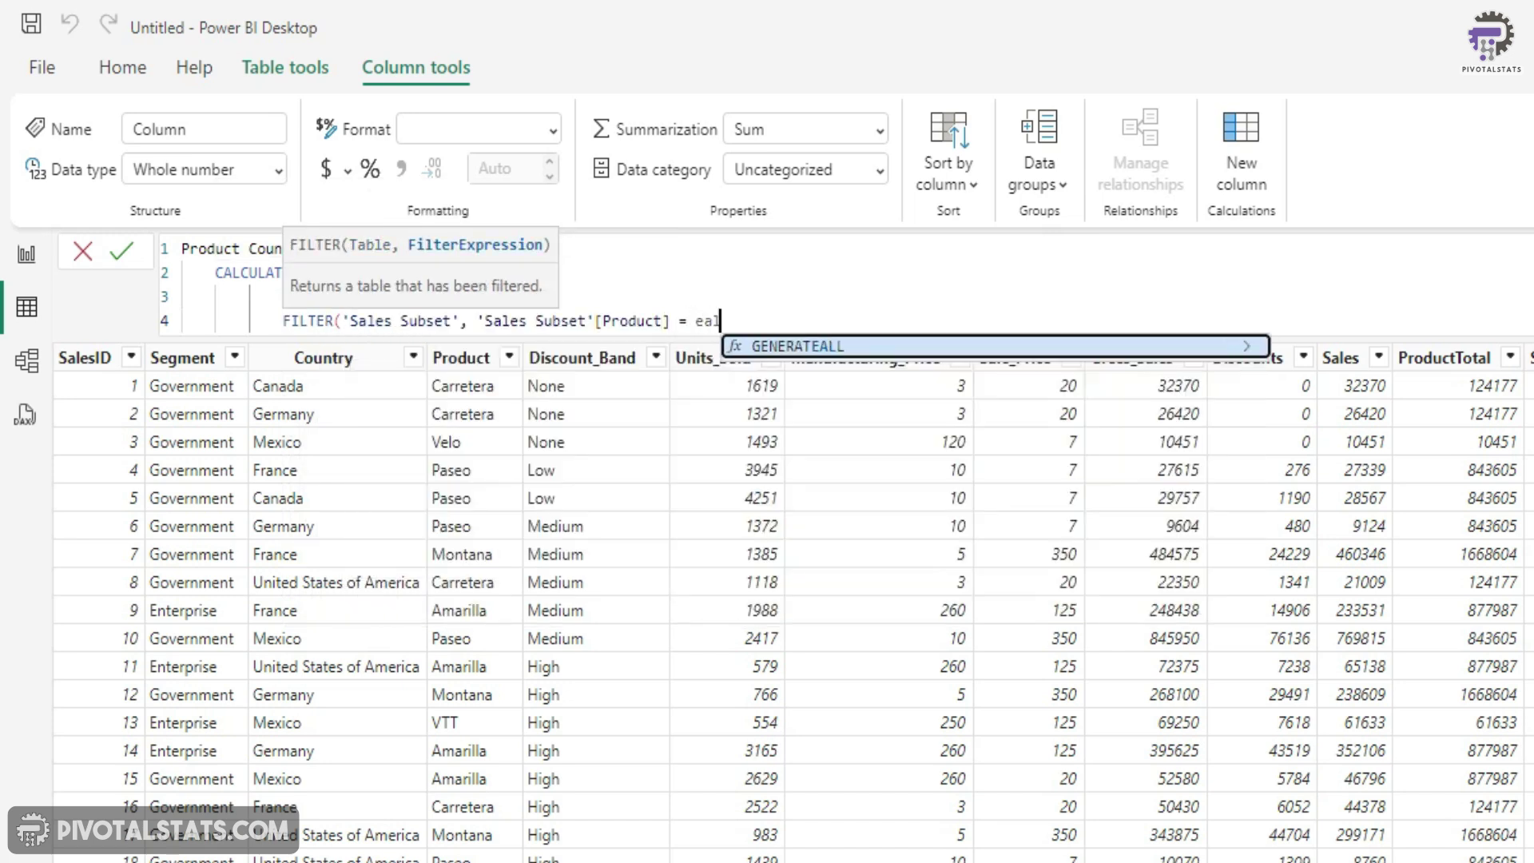
key("Tab")
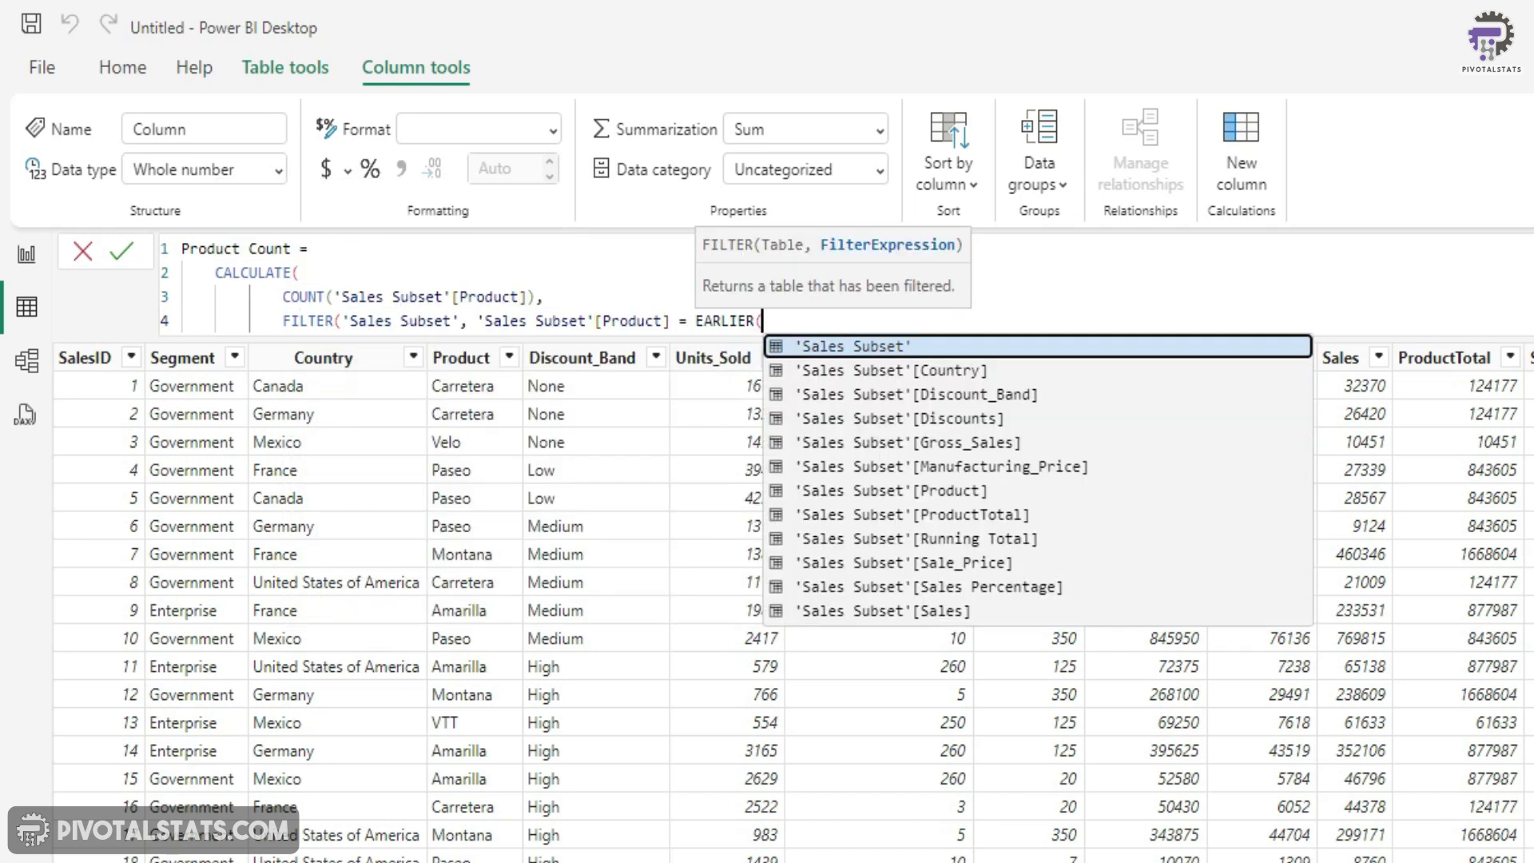
type("prod")
key("Tab")
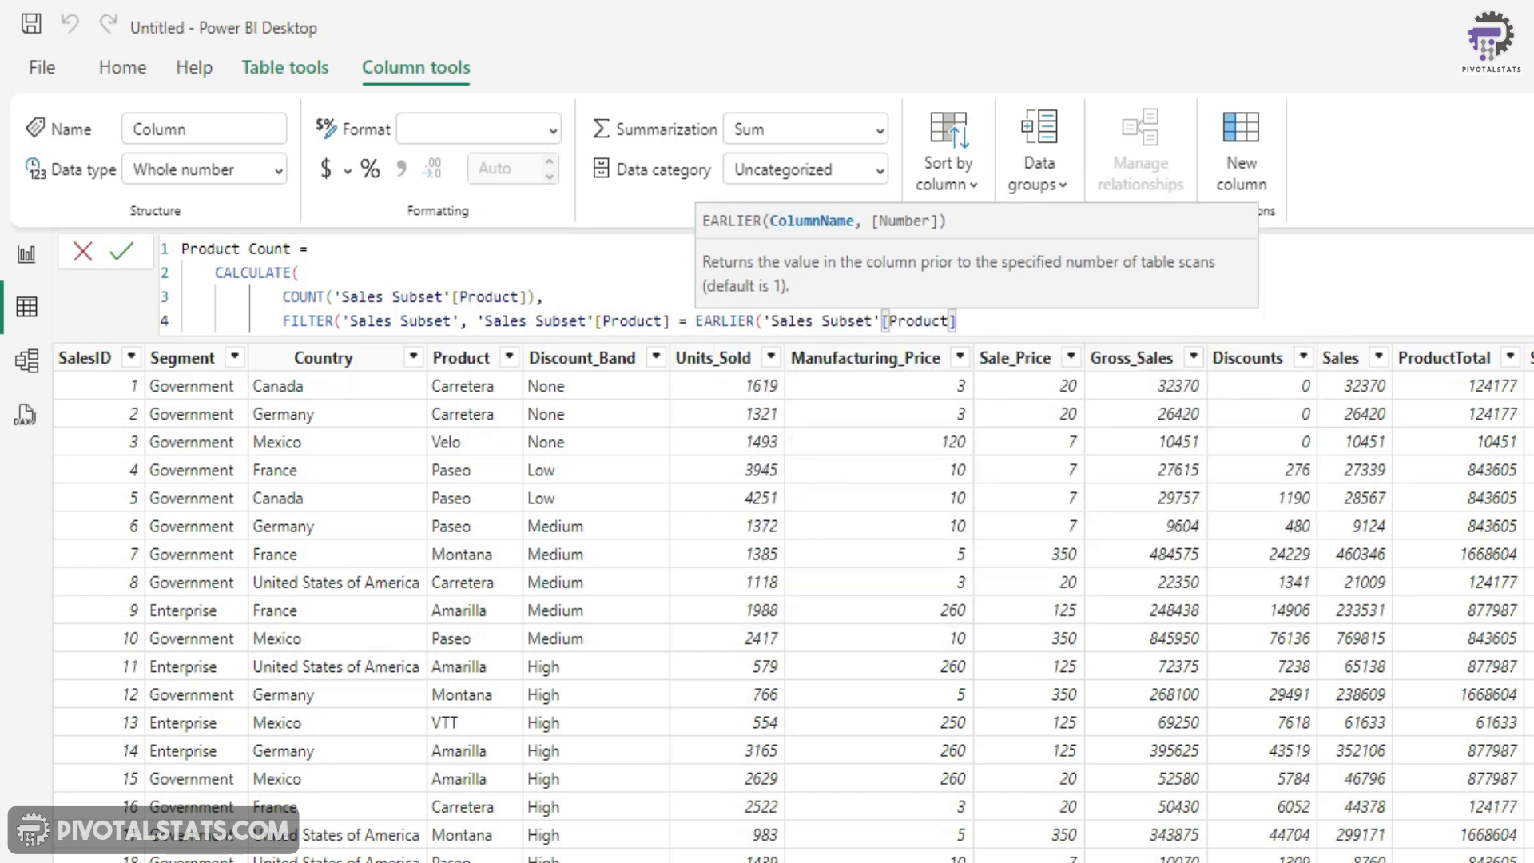
type(")")
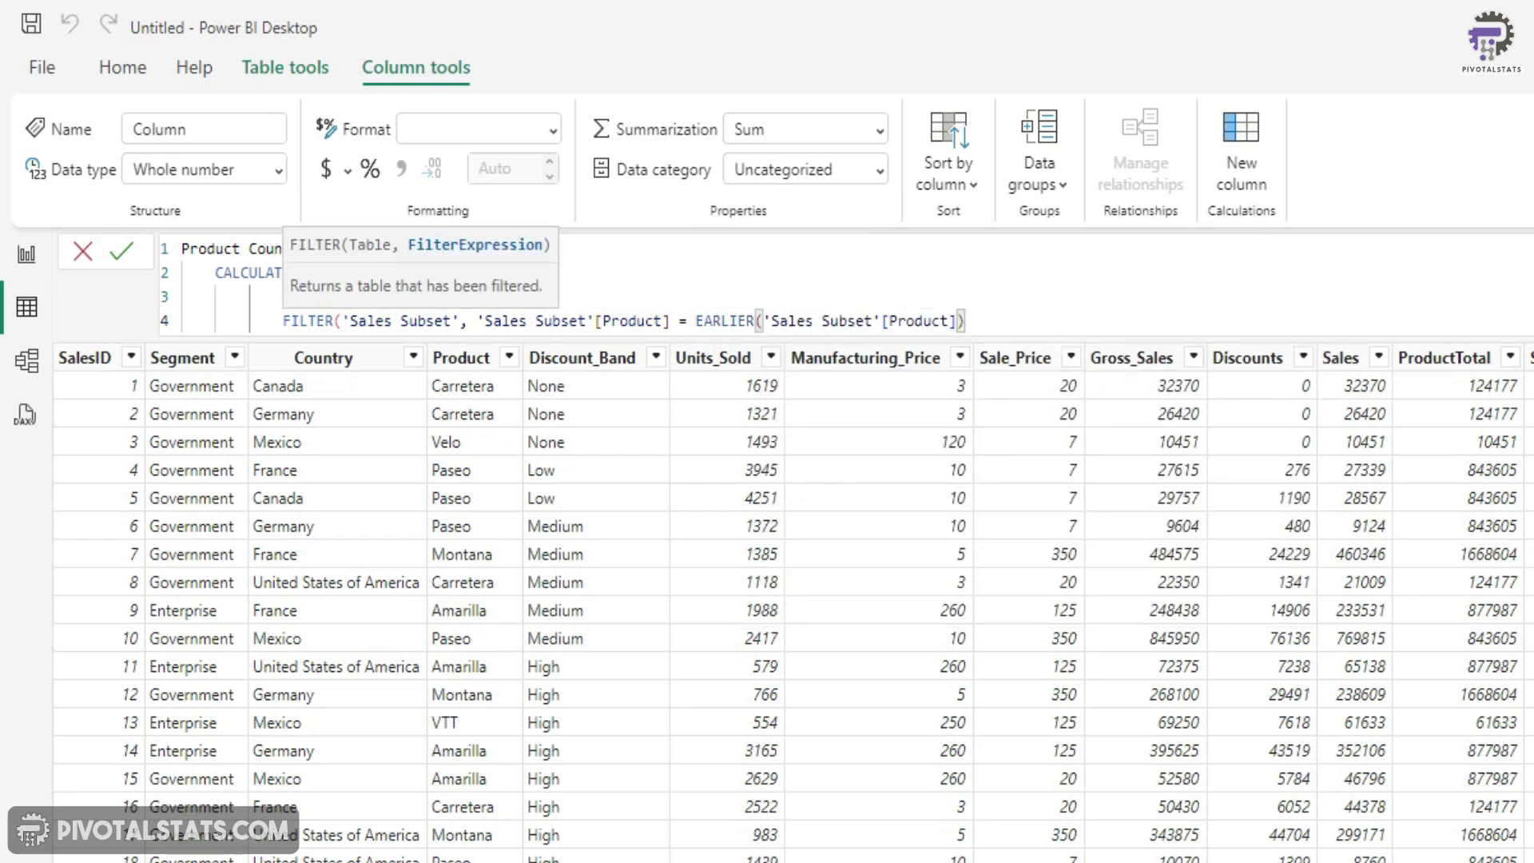
type("))")
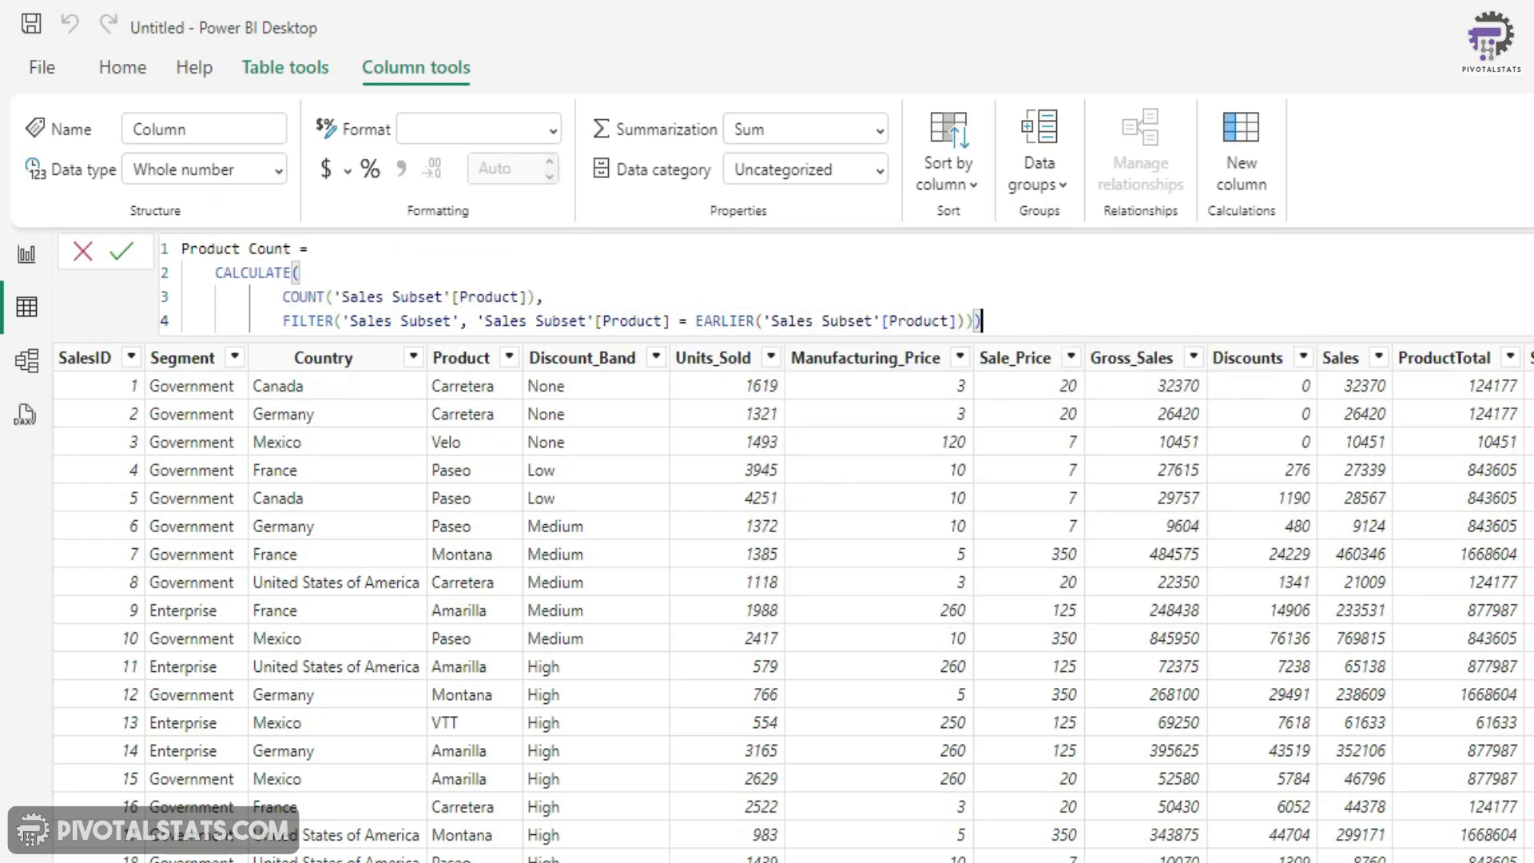
key("Return")
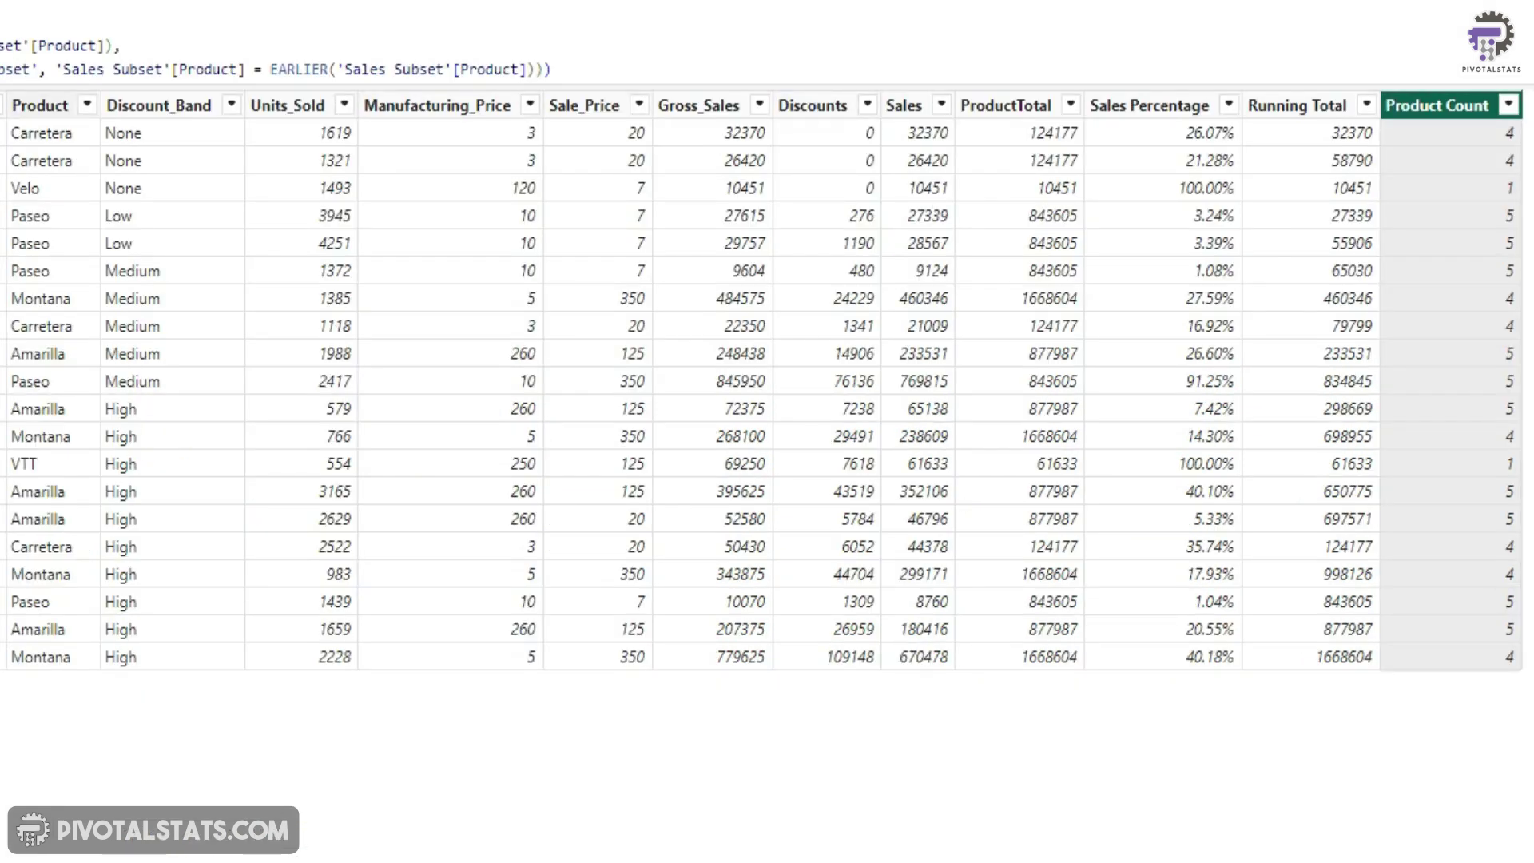
left_click(87, 105)
left_click(137, 370)
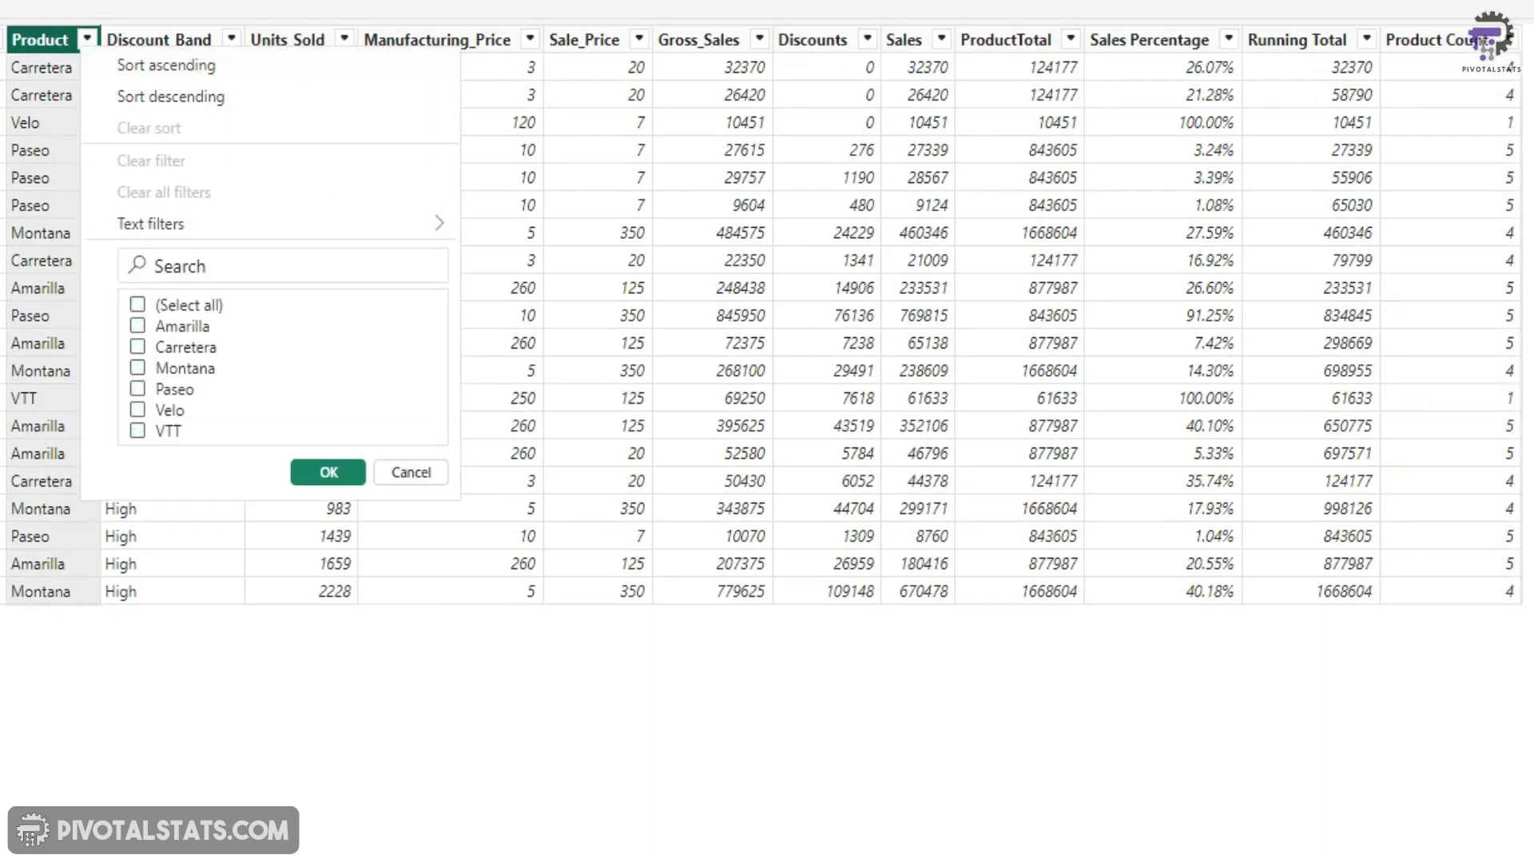
left_click(137, 325)
left_click(328, 471)
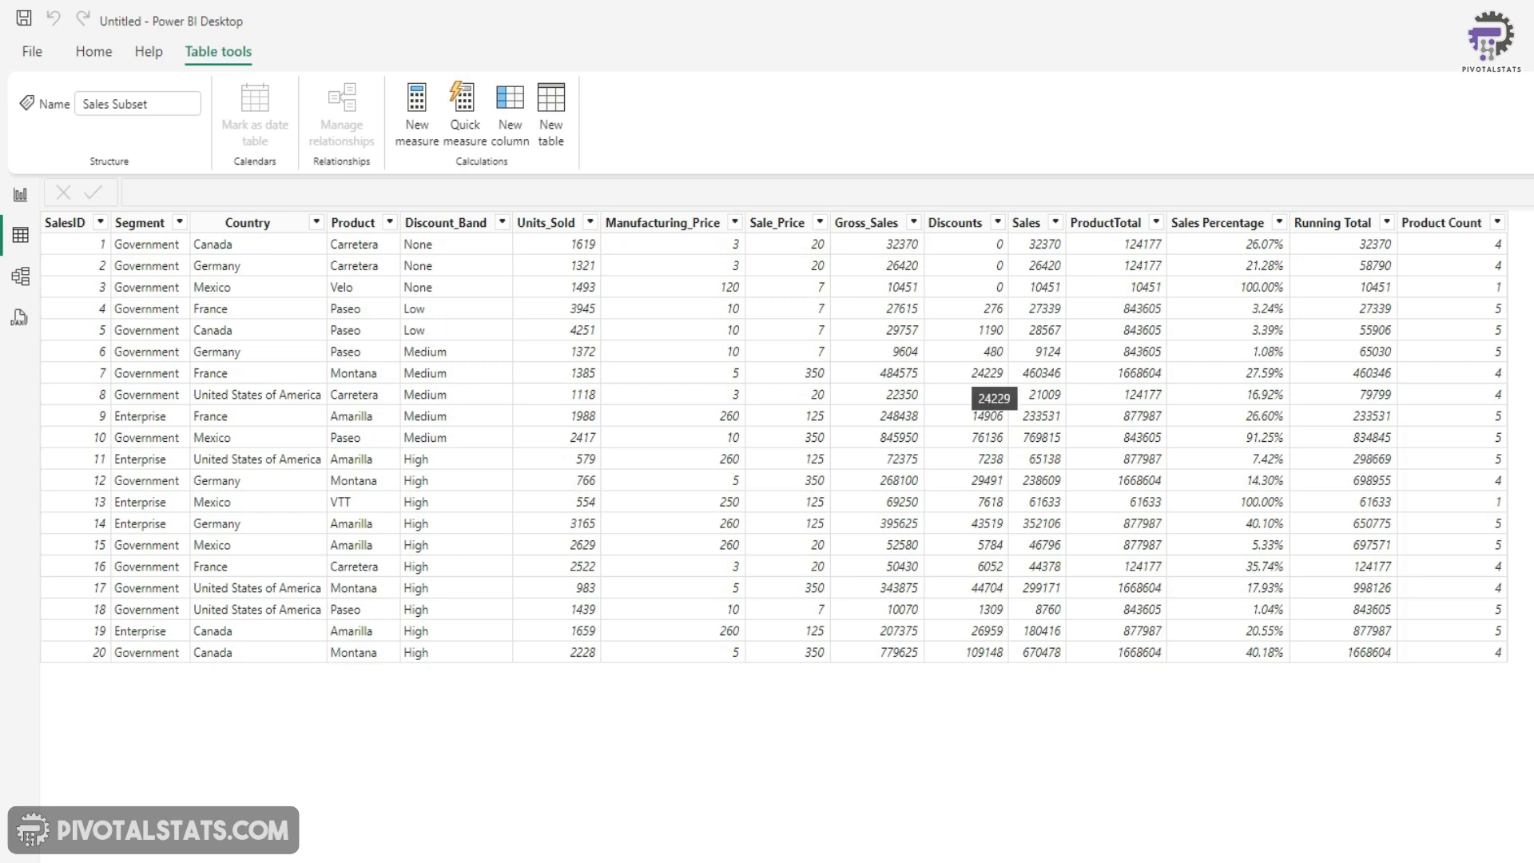
left_click(390, 223)
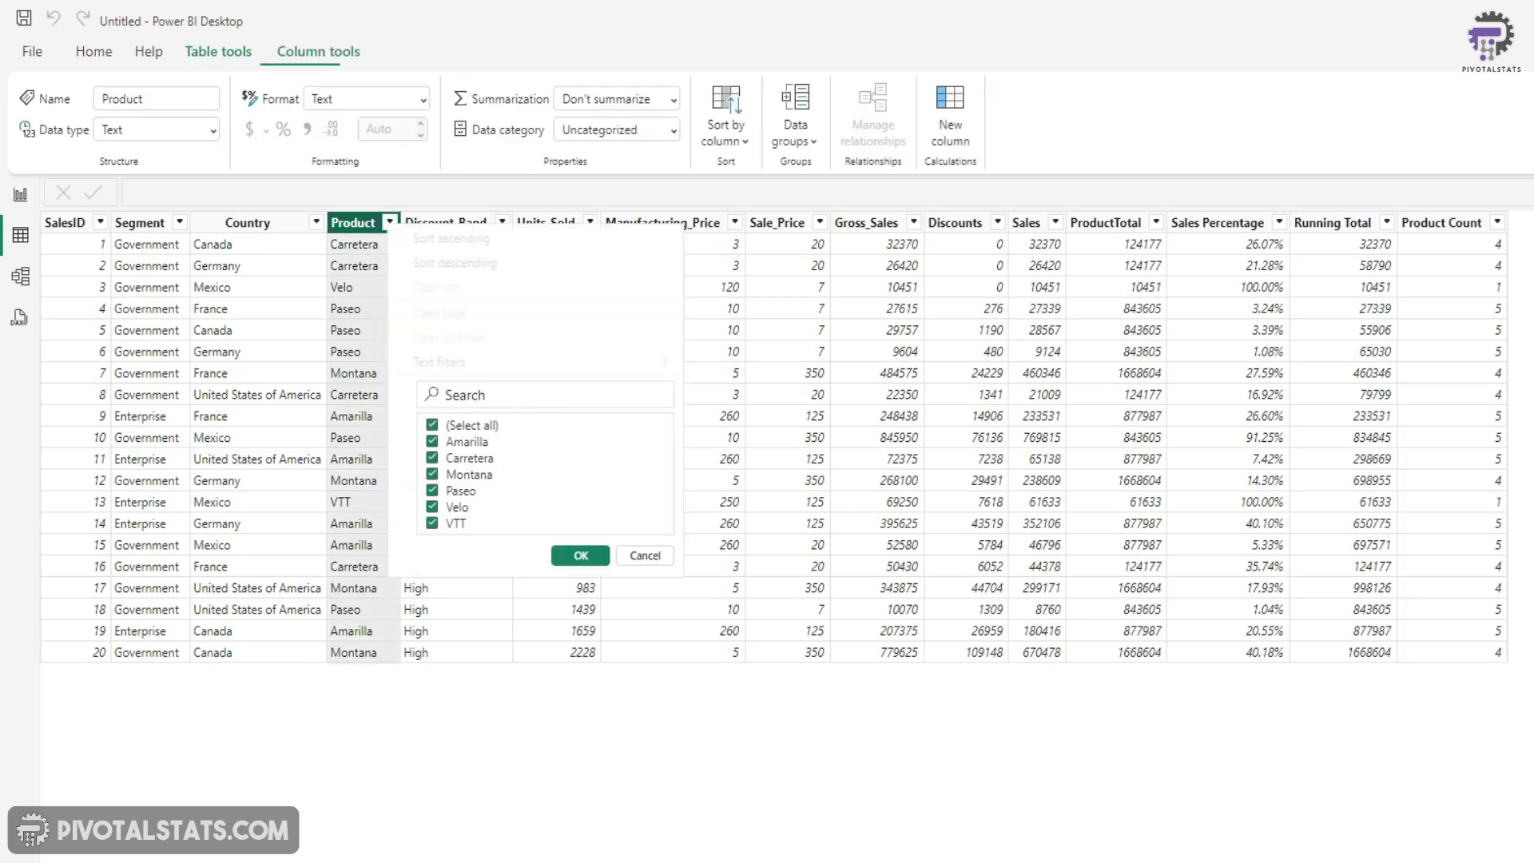
left_click(433, 424)
left_click(433, 441)
left_click(581, 555)
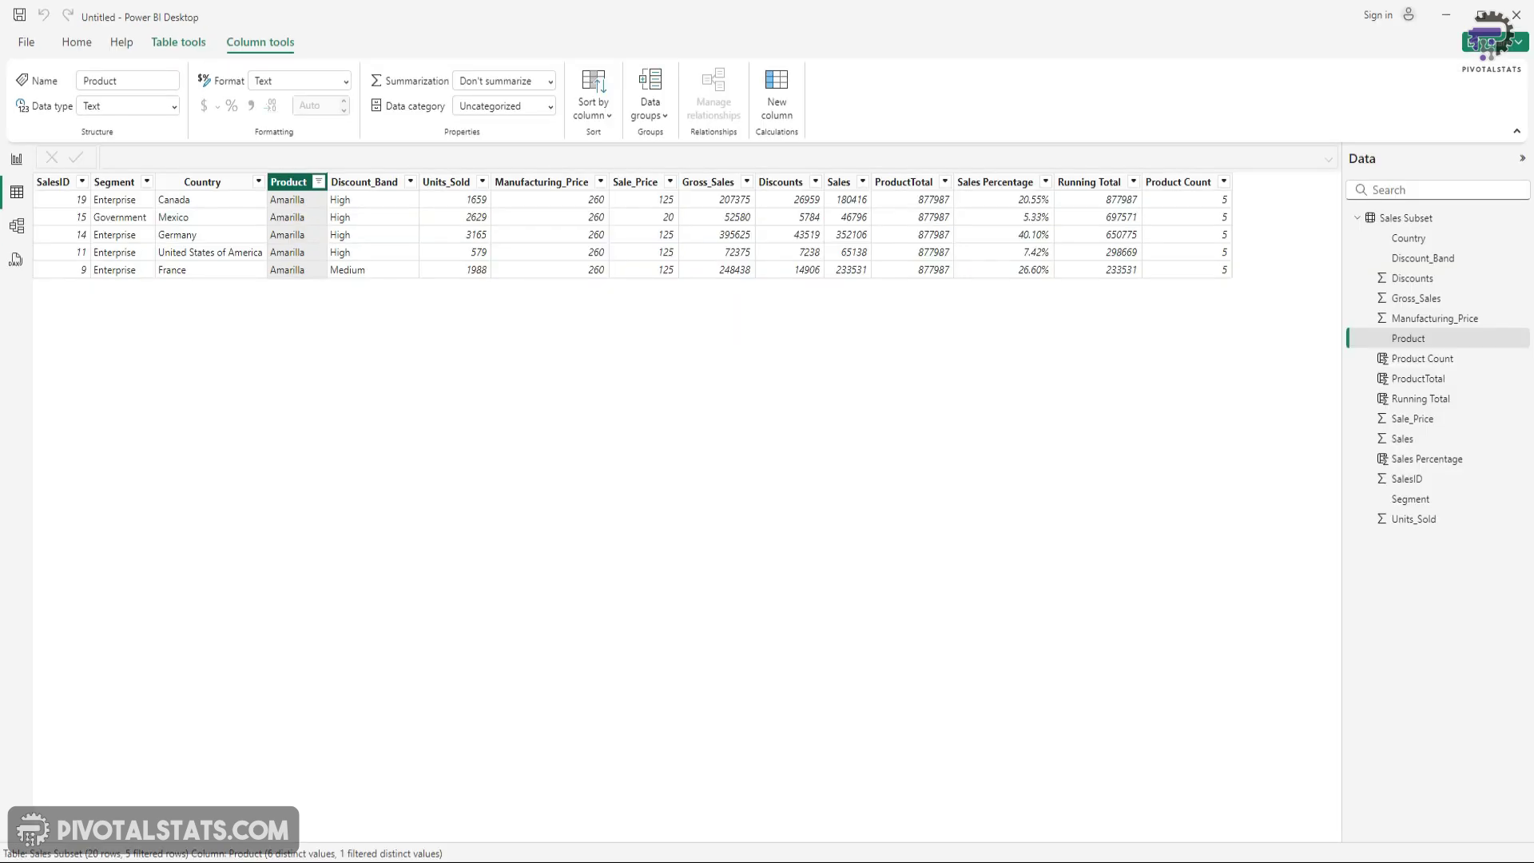
left_click(319, 181)
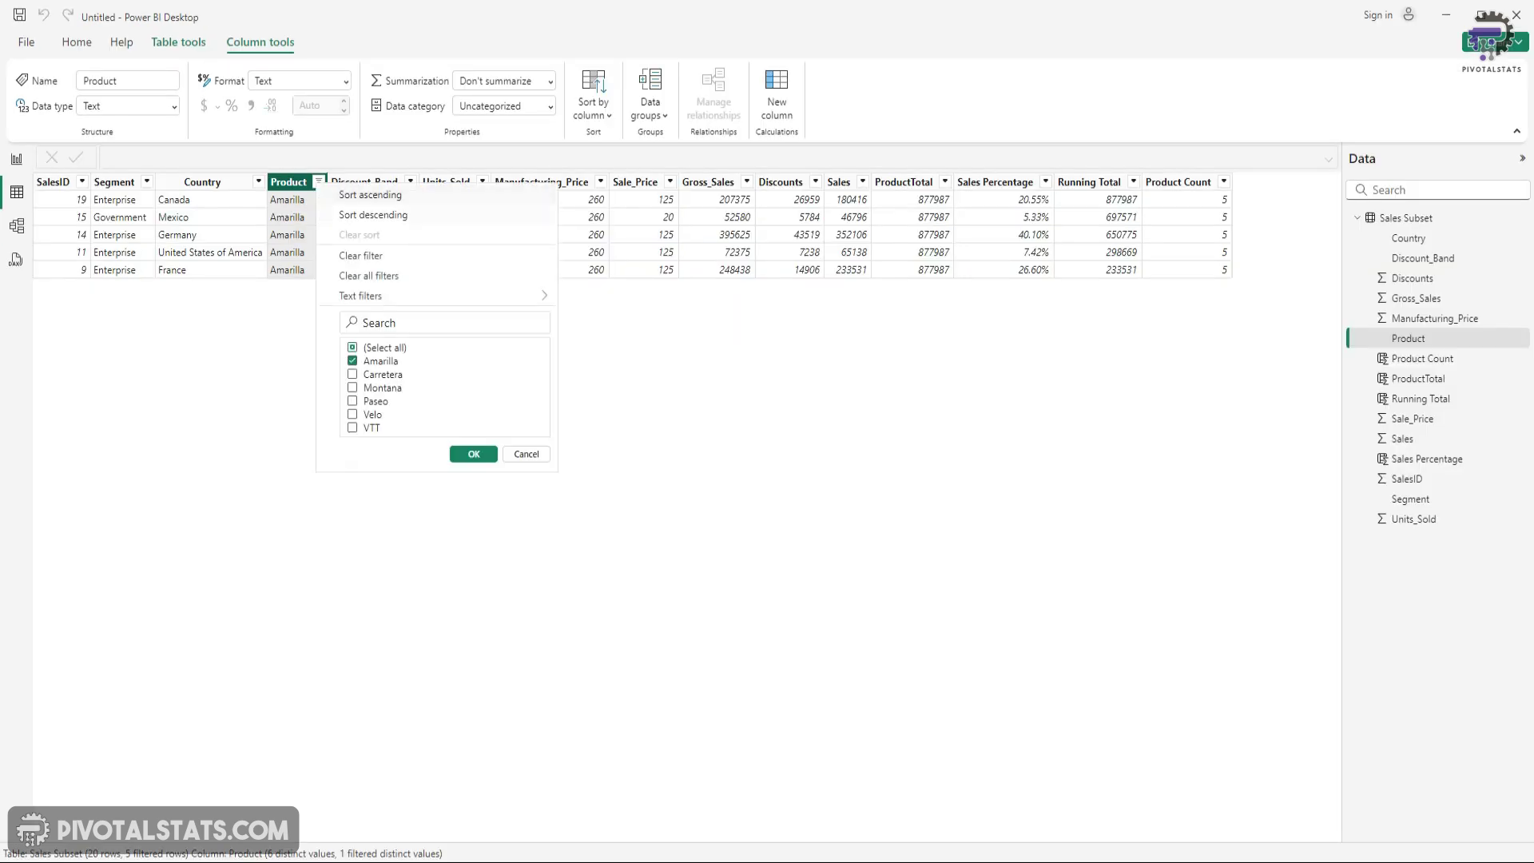
left_click(360, 255)
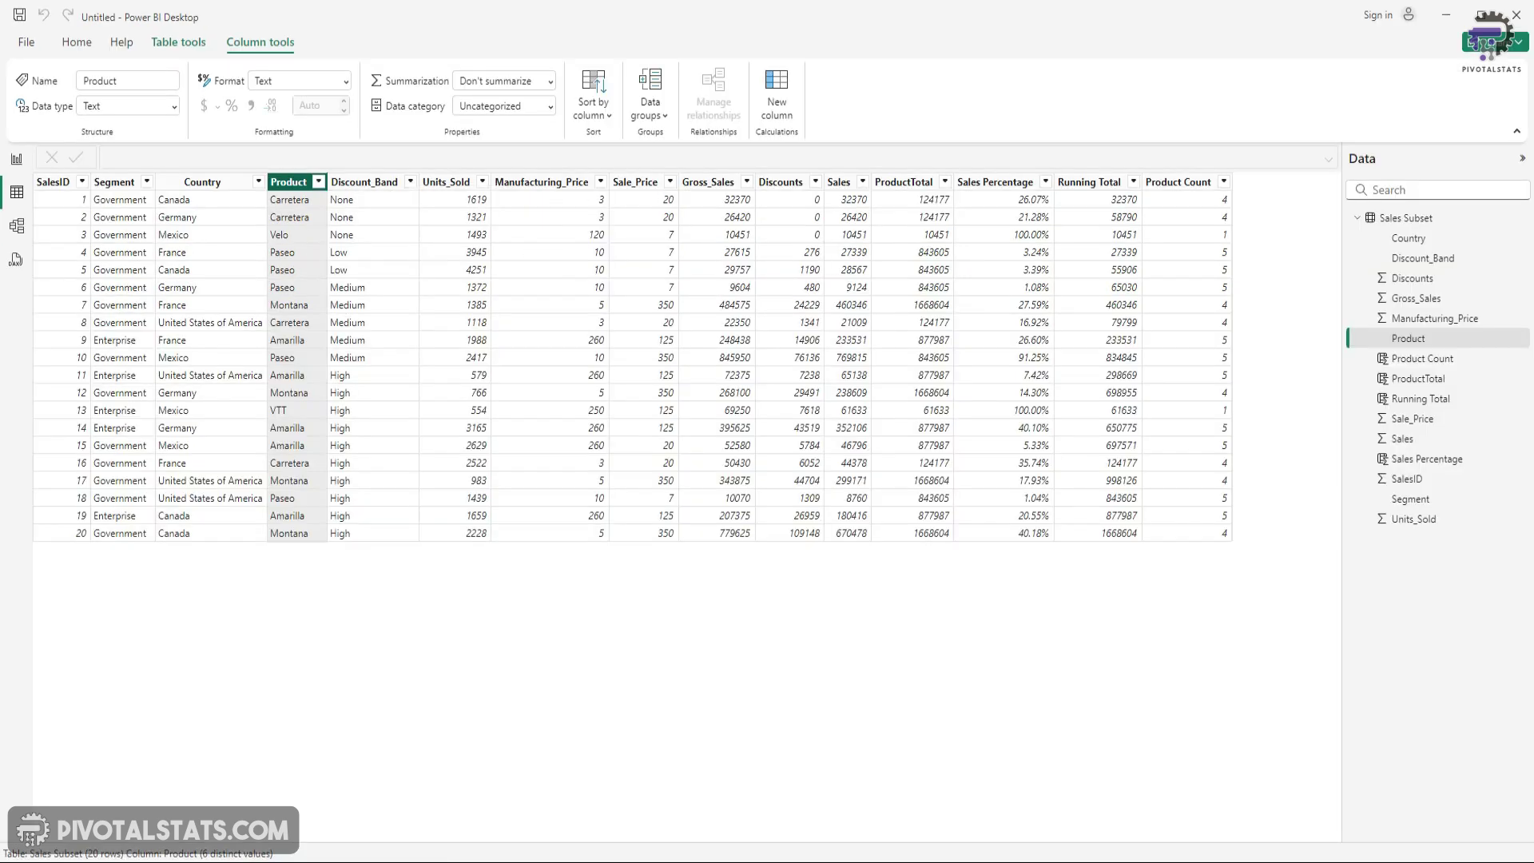
Step: Add a new calculated column to Sales Subset named 'Sales GreatThan Current'
left_click(1522, 338)
left_click(1478, 388)
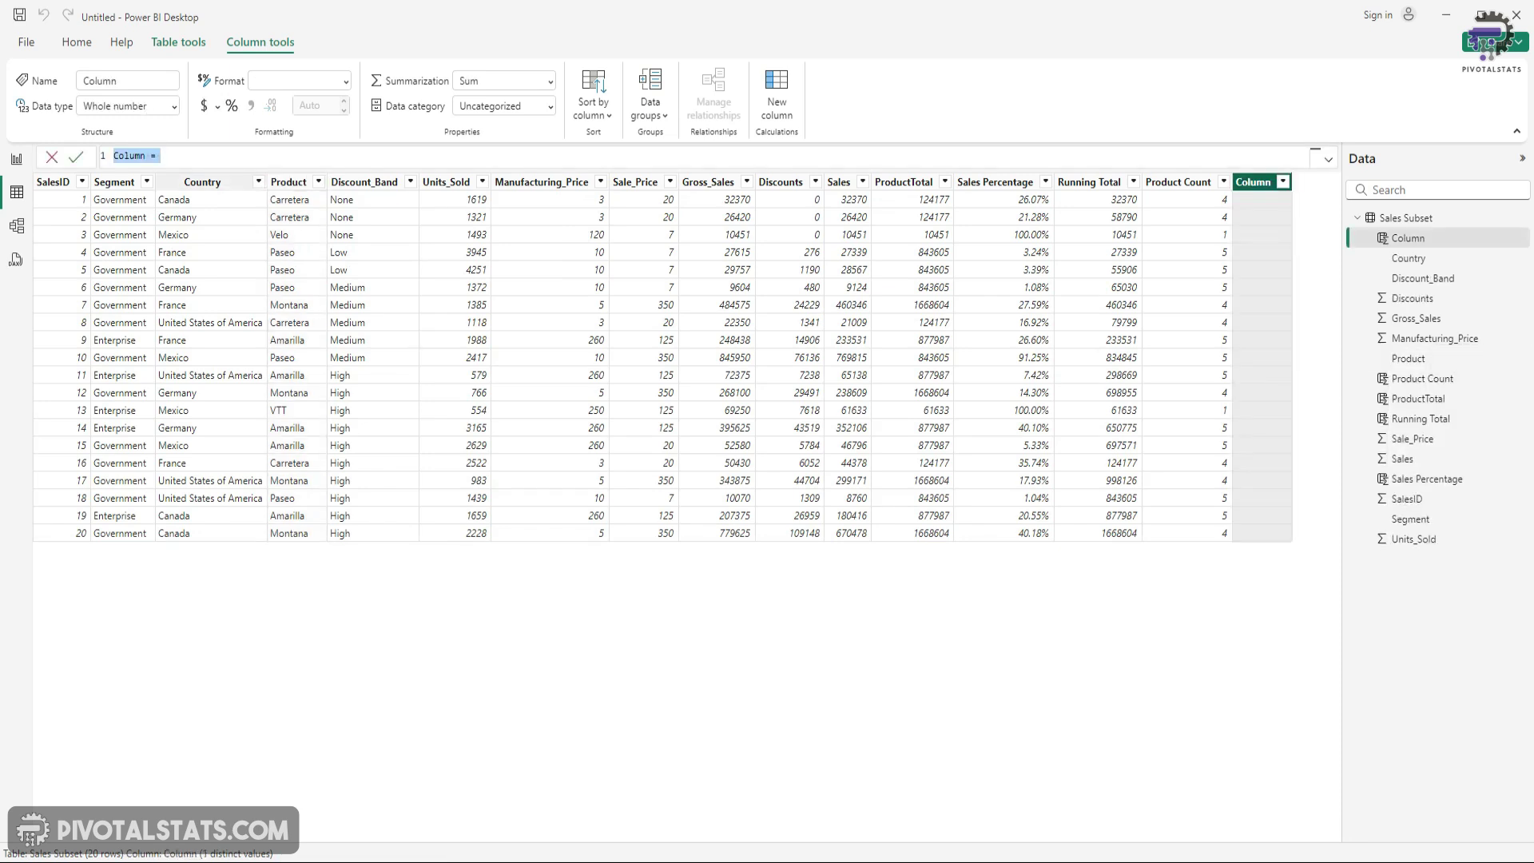
type("Sales GreatThan Current =")
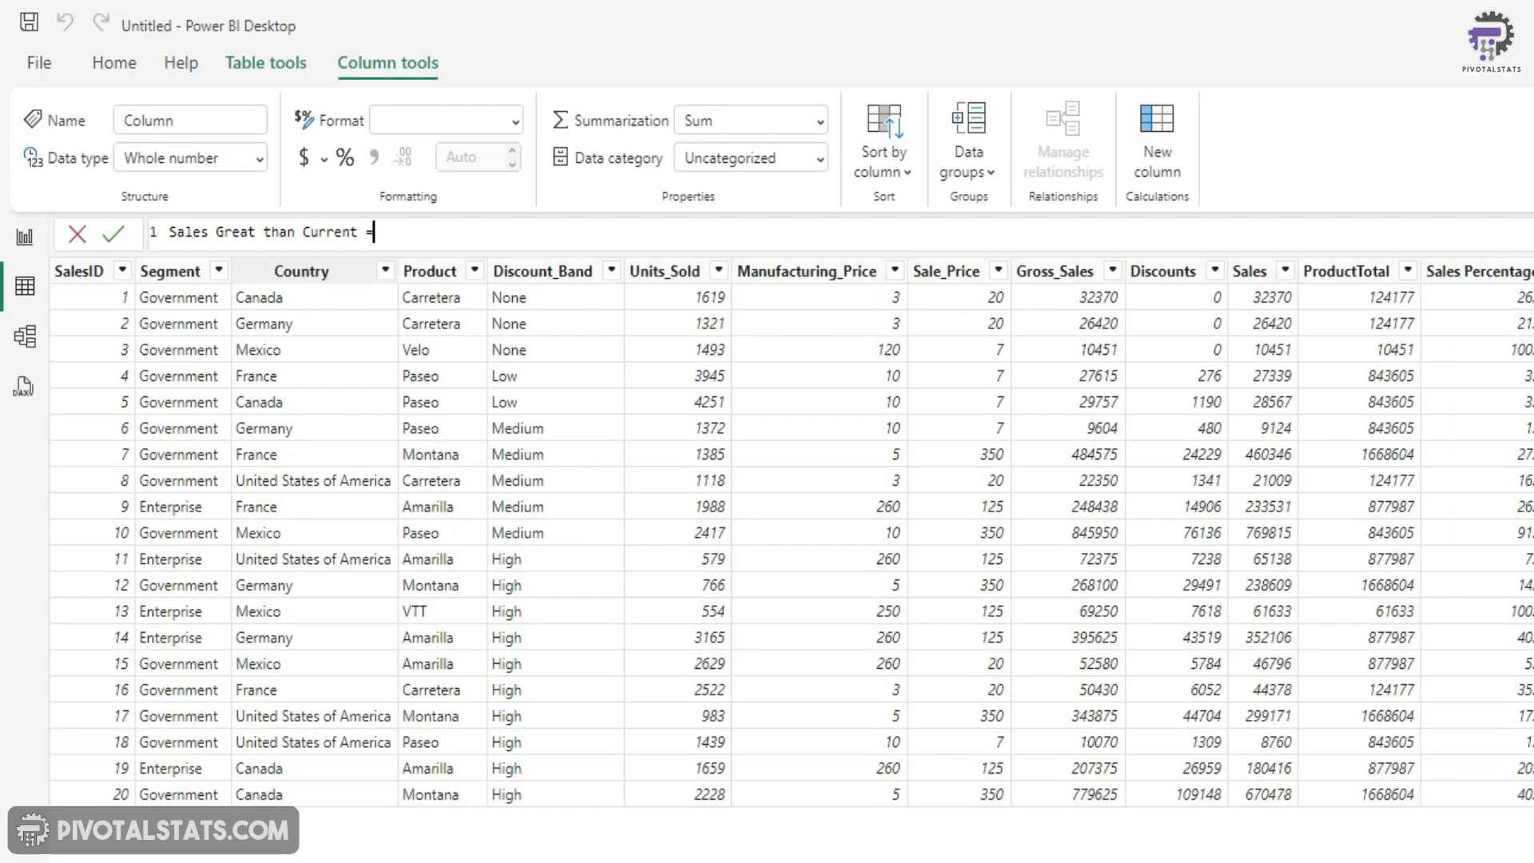
key("shift+Return")
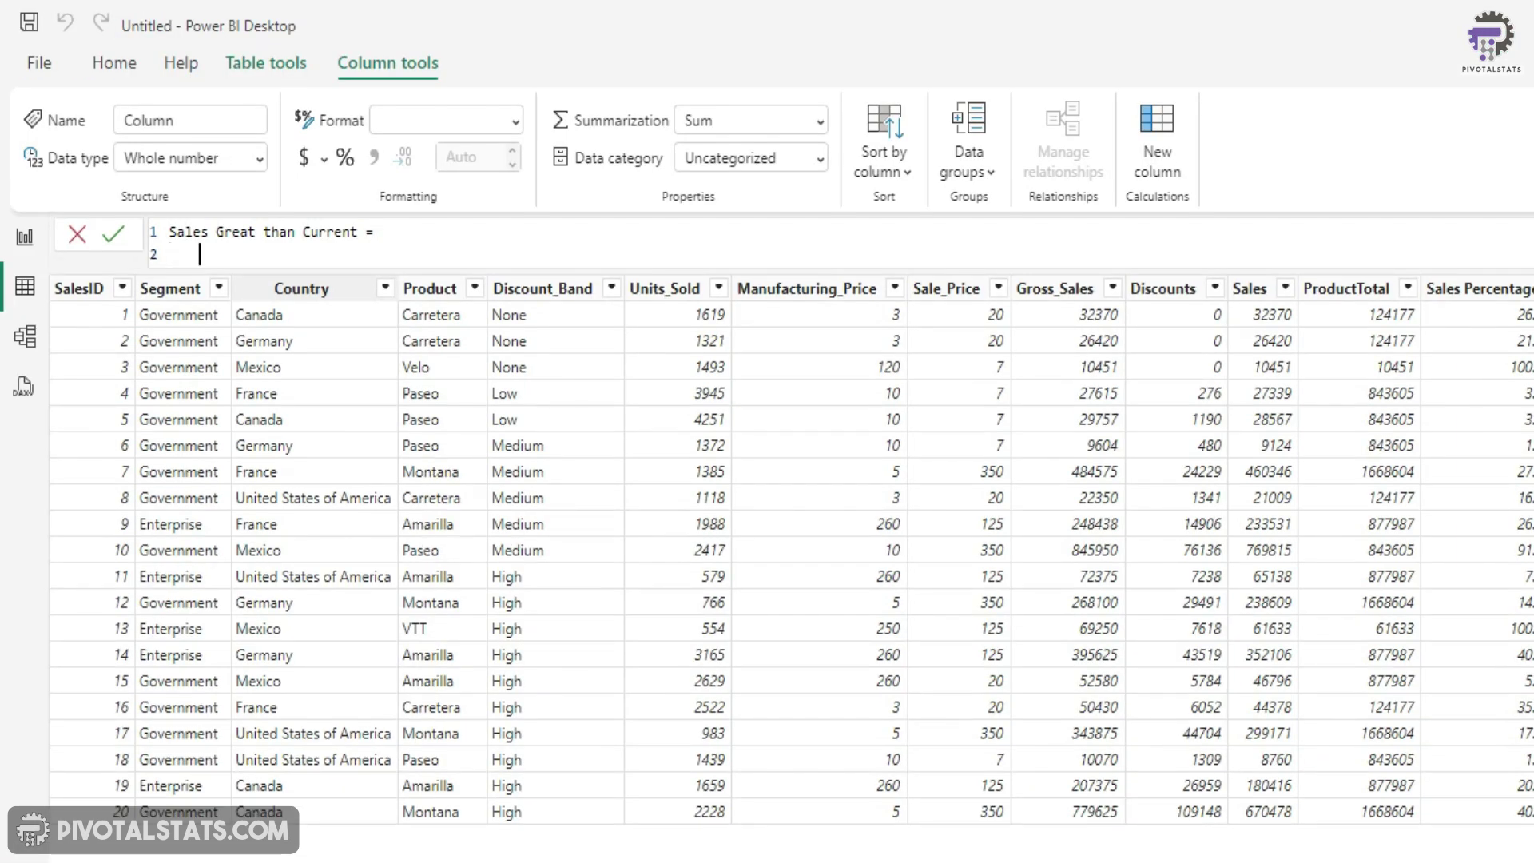
Step: Begin the formula with CALCULATE(COUNT('Sales Subset'[Sales]) as the counted expression
type("cal")
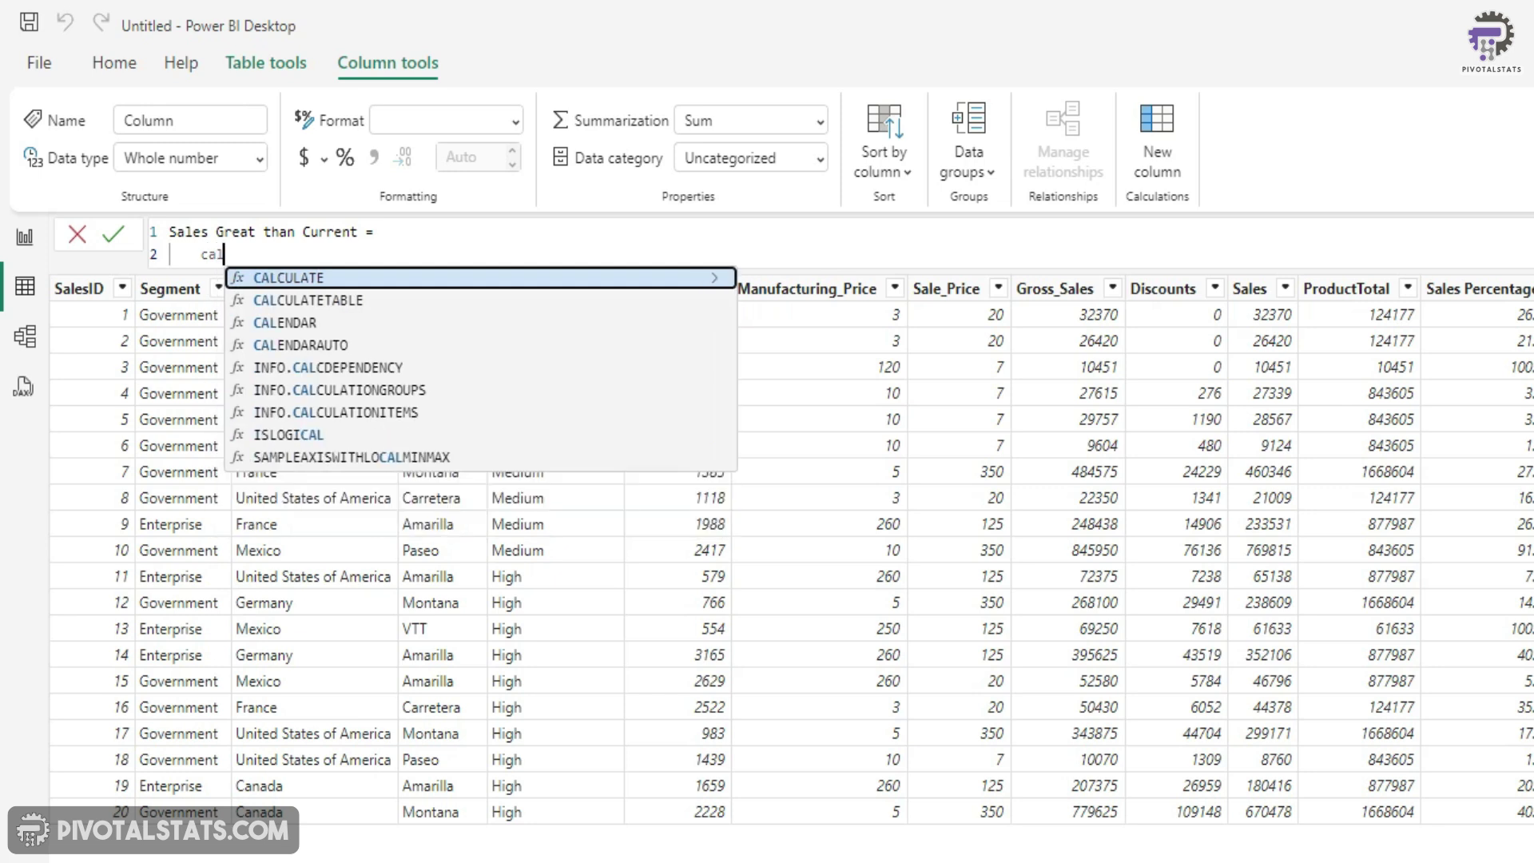
key("Tab")
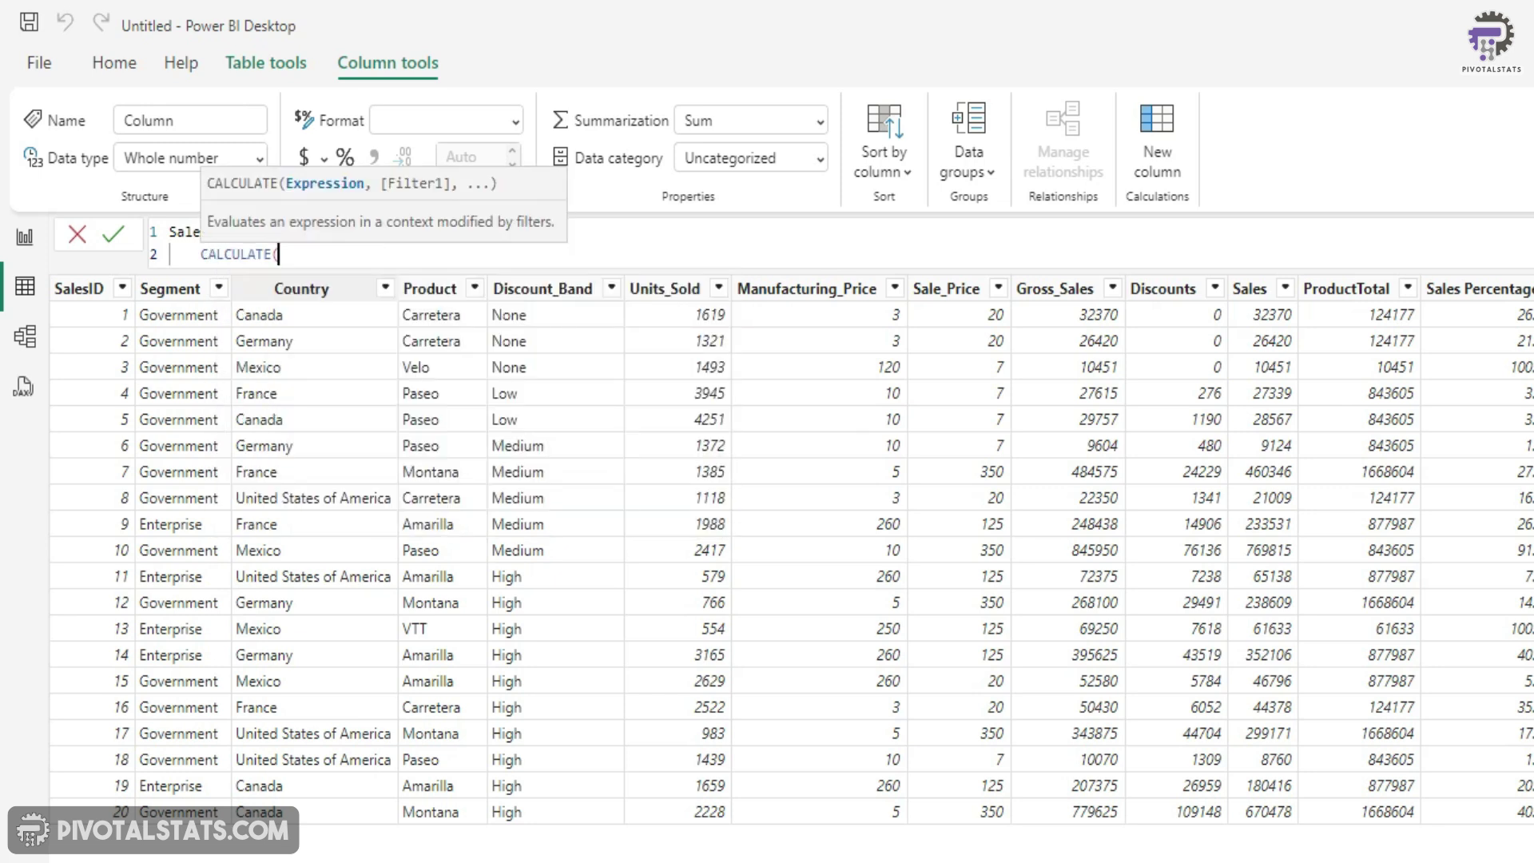
key("shift+Return")
type("con")
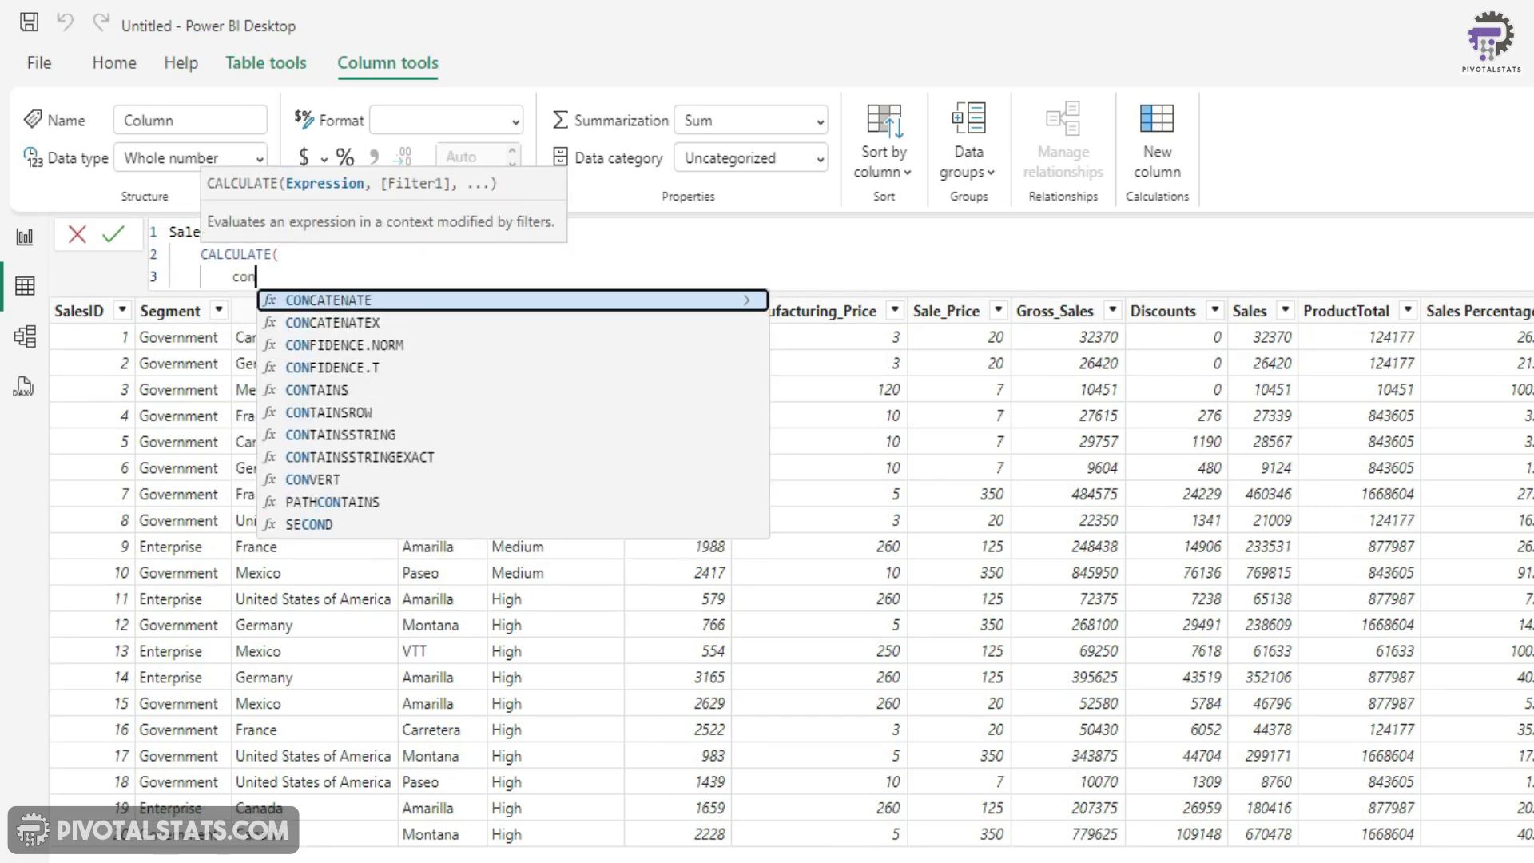
key("BackSpace")
type("unt")
key("Tab")
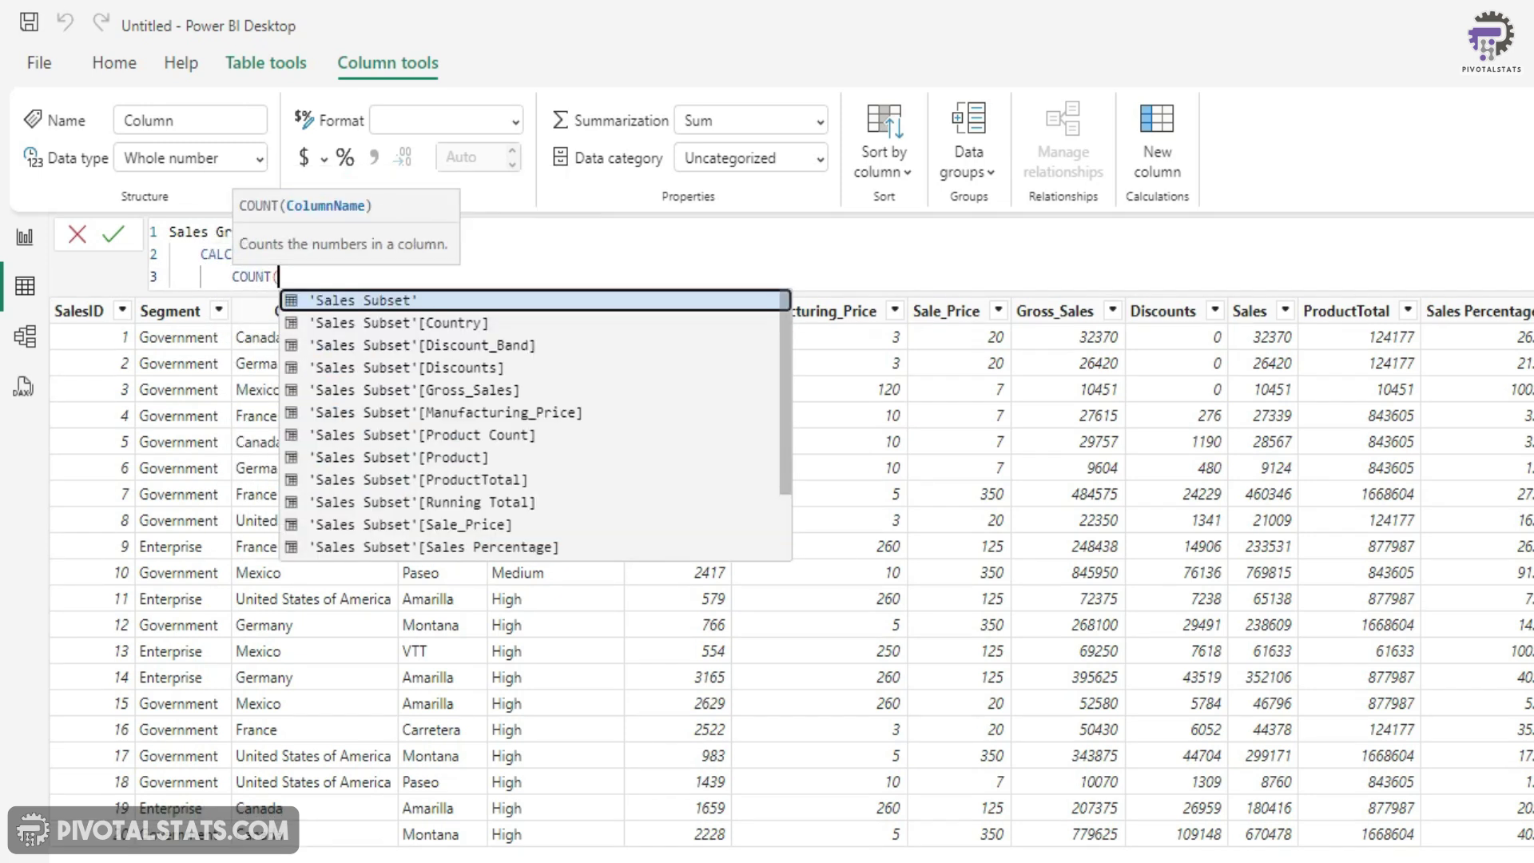
type("sales")
key("Tab")
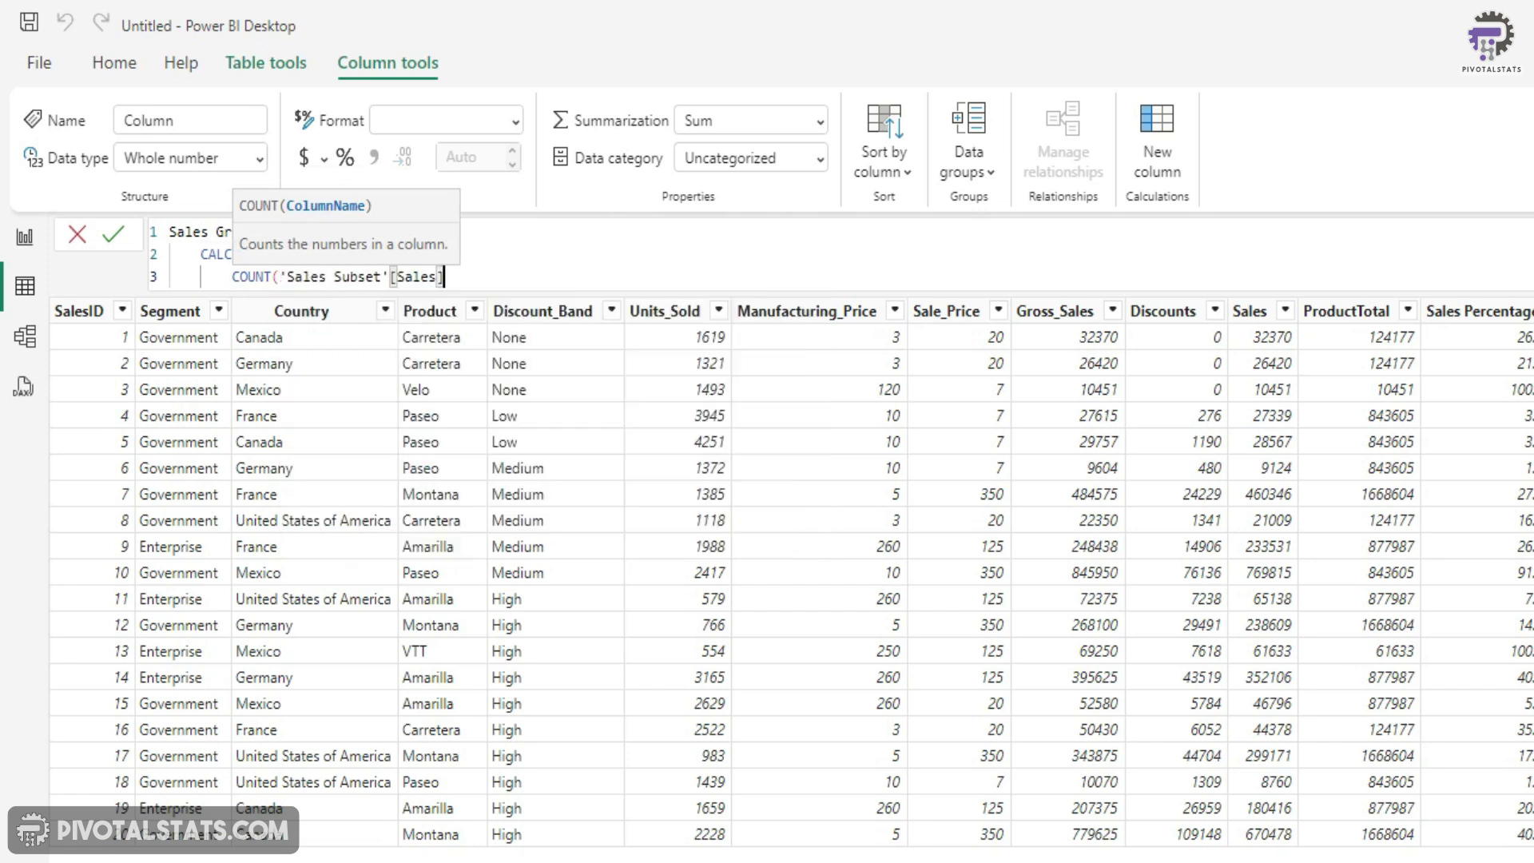
type("),")
Step: Add FILTER('Sales Subset', Product = EARLIER(Product) && as the first filter condition
key("shift+Return")
type("filter")
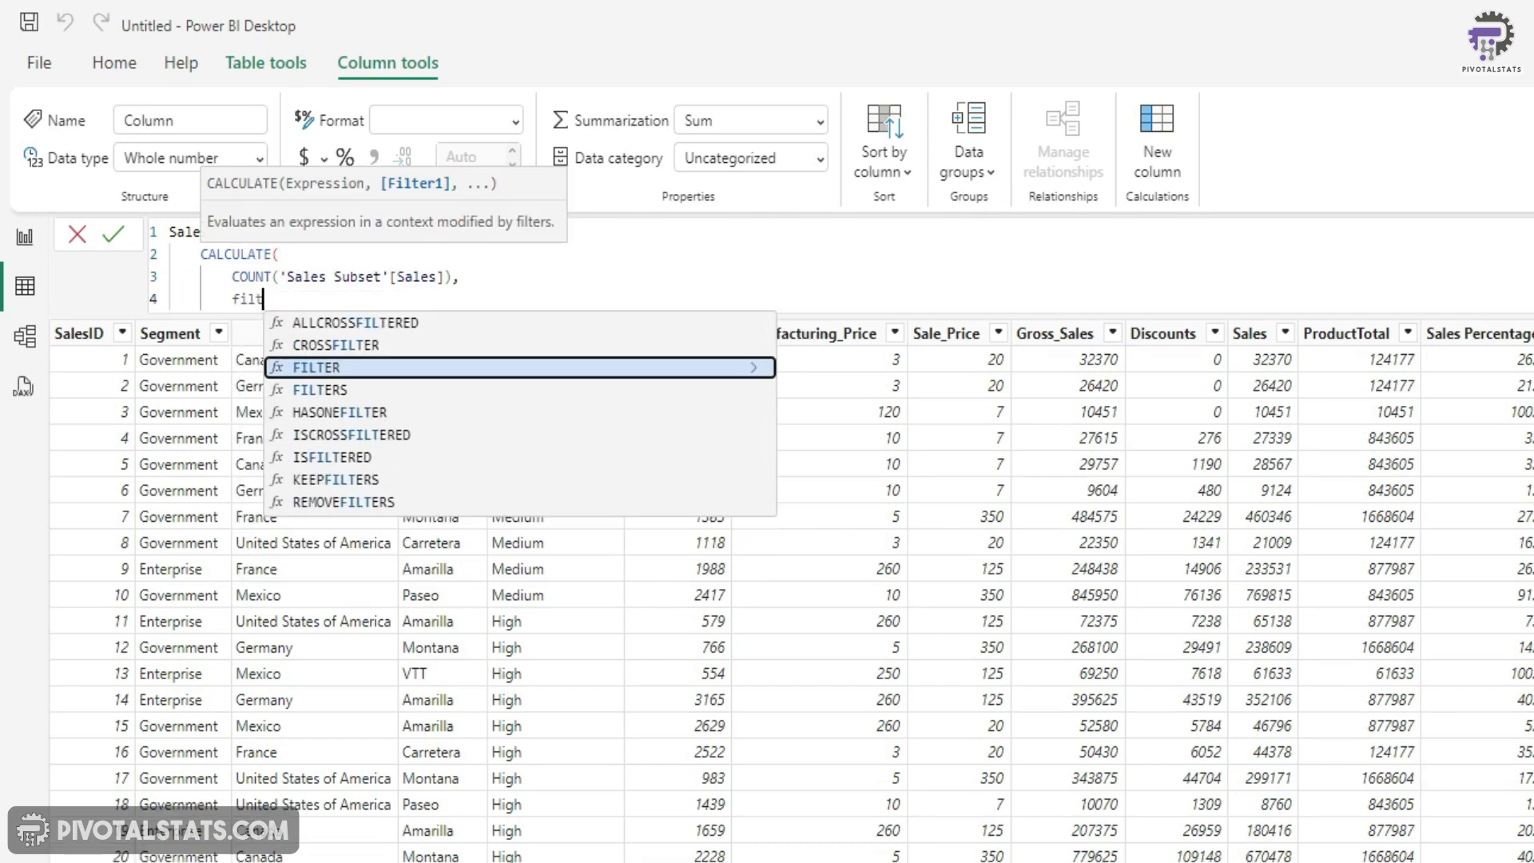
key("Tab")
key("shift+Return")
type("'Sales Subset',")
key("shift+Return")
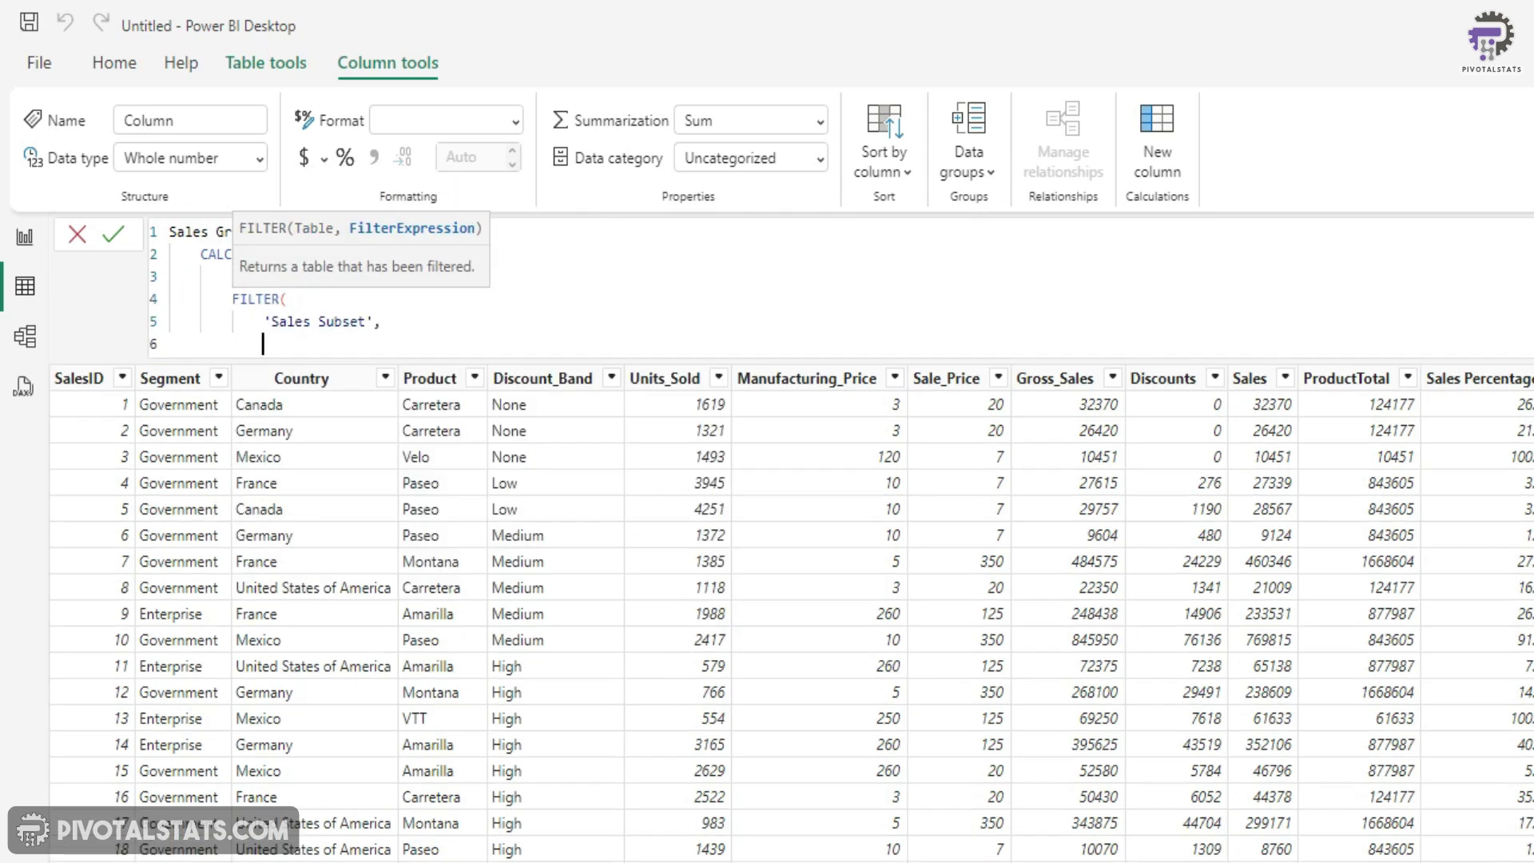
type("pro")
key("BackSpace")
key("BackSpace")
key("BackSpace")
type("produ")
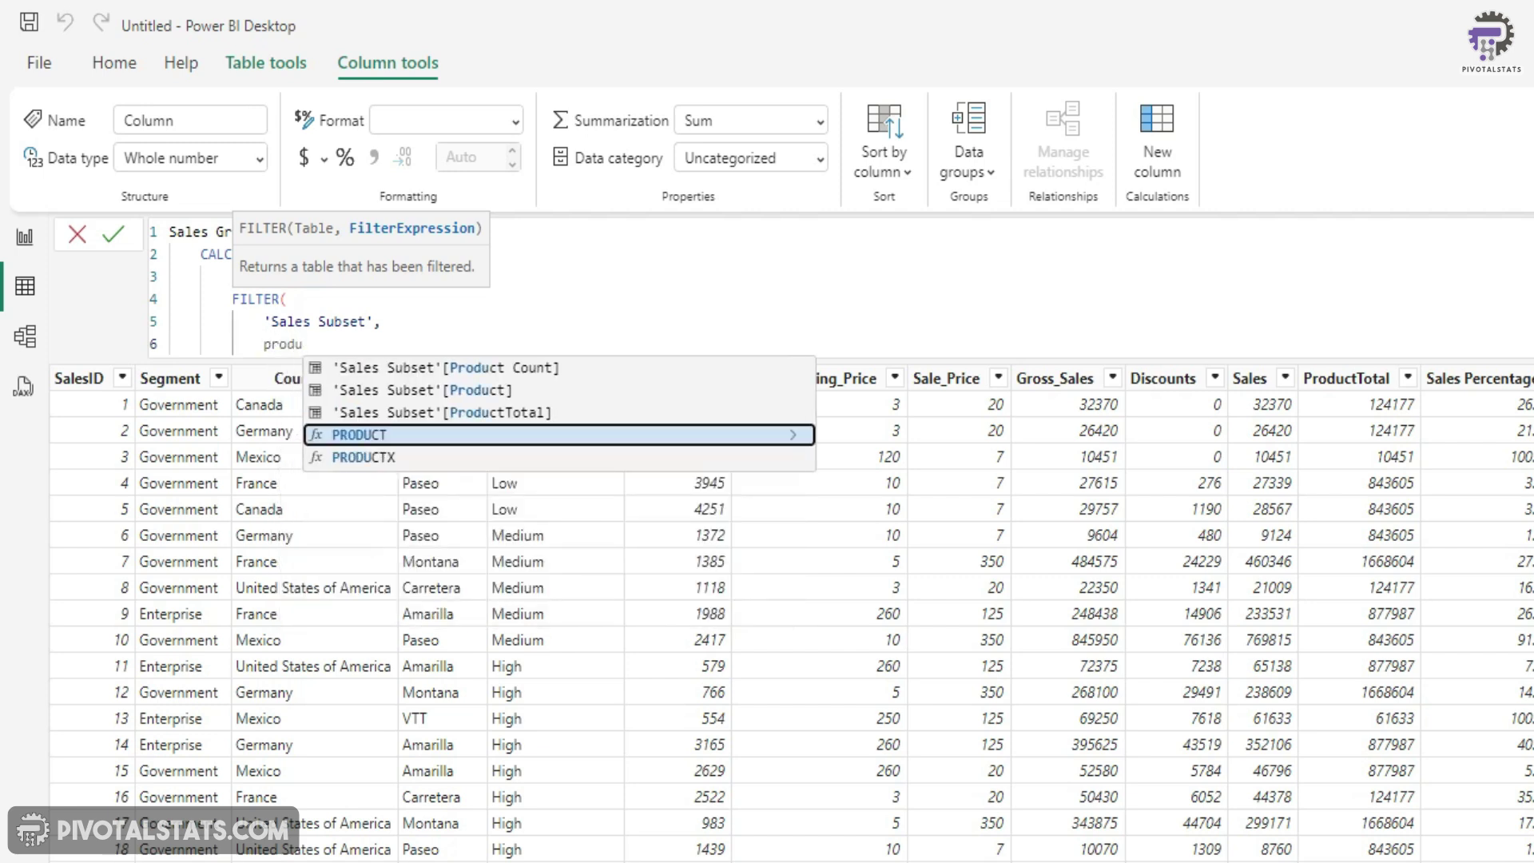
key("Up")
key("Up")
key("Tab")
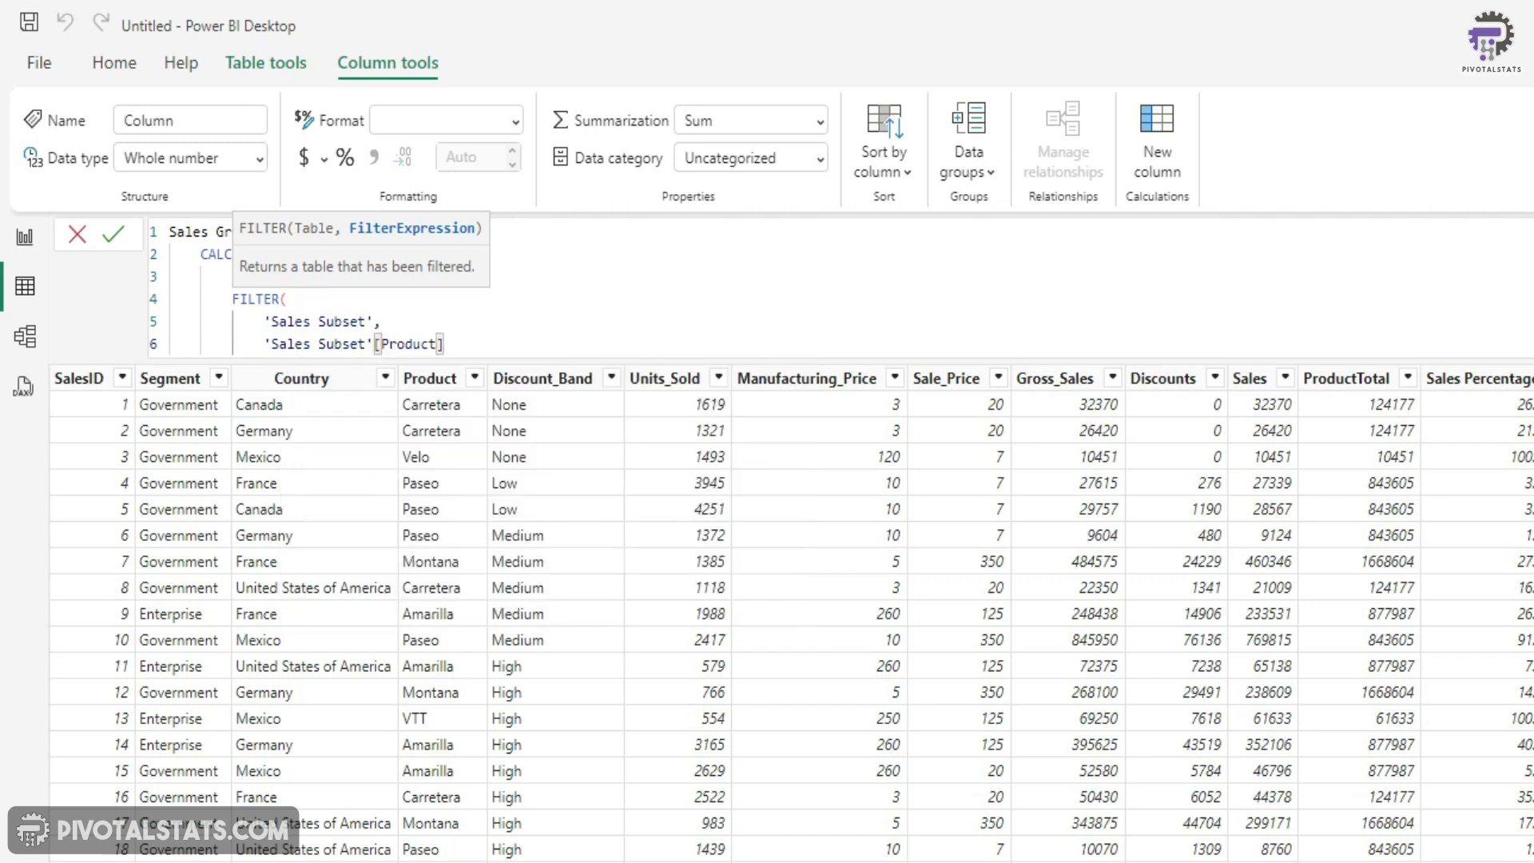
type("= ear")
key("Tab")
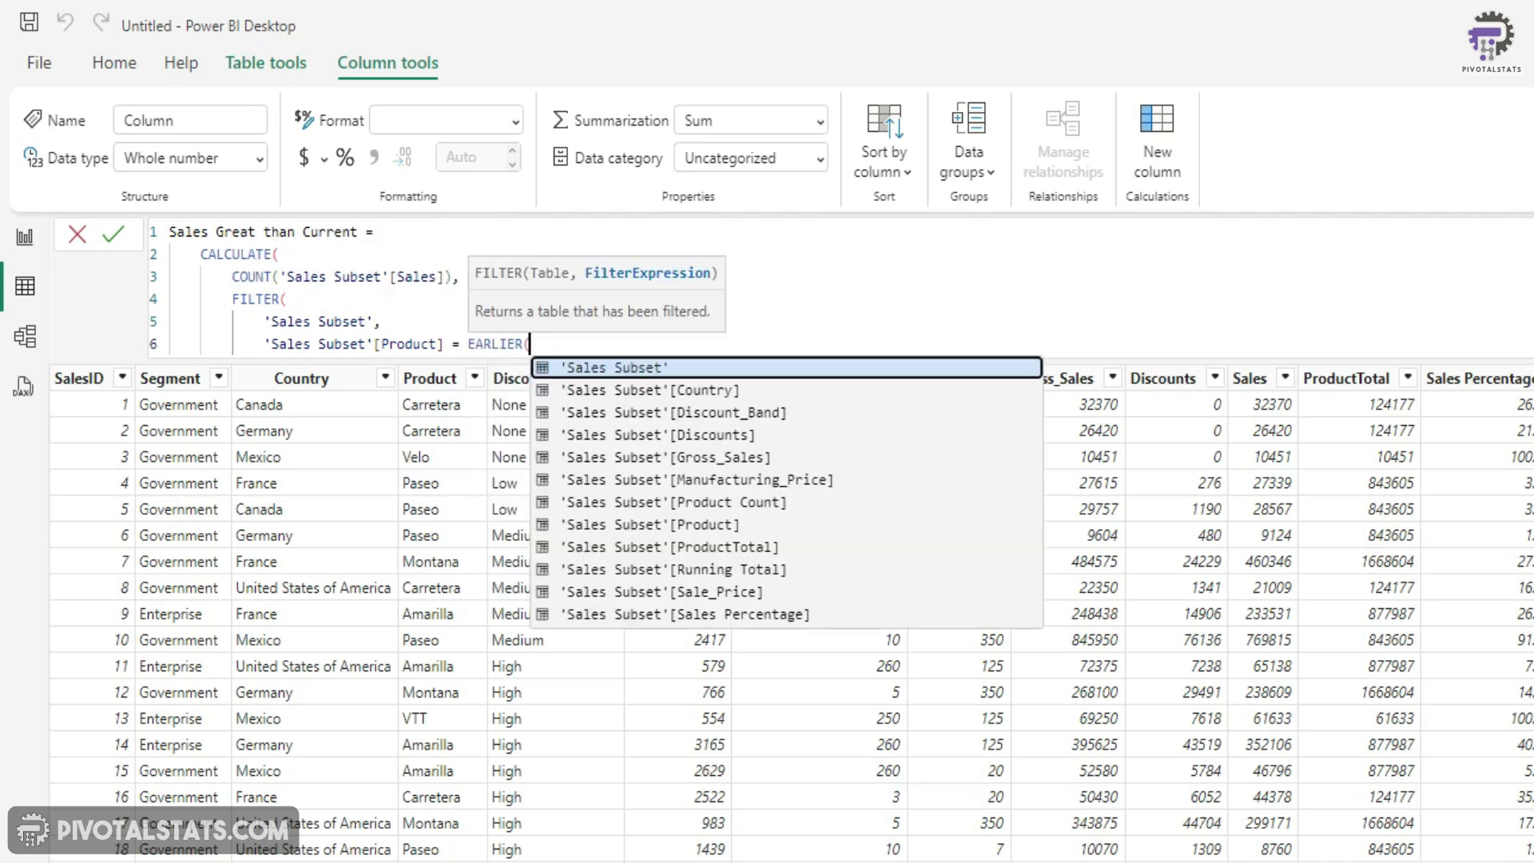
type("produ")
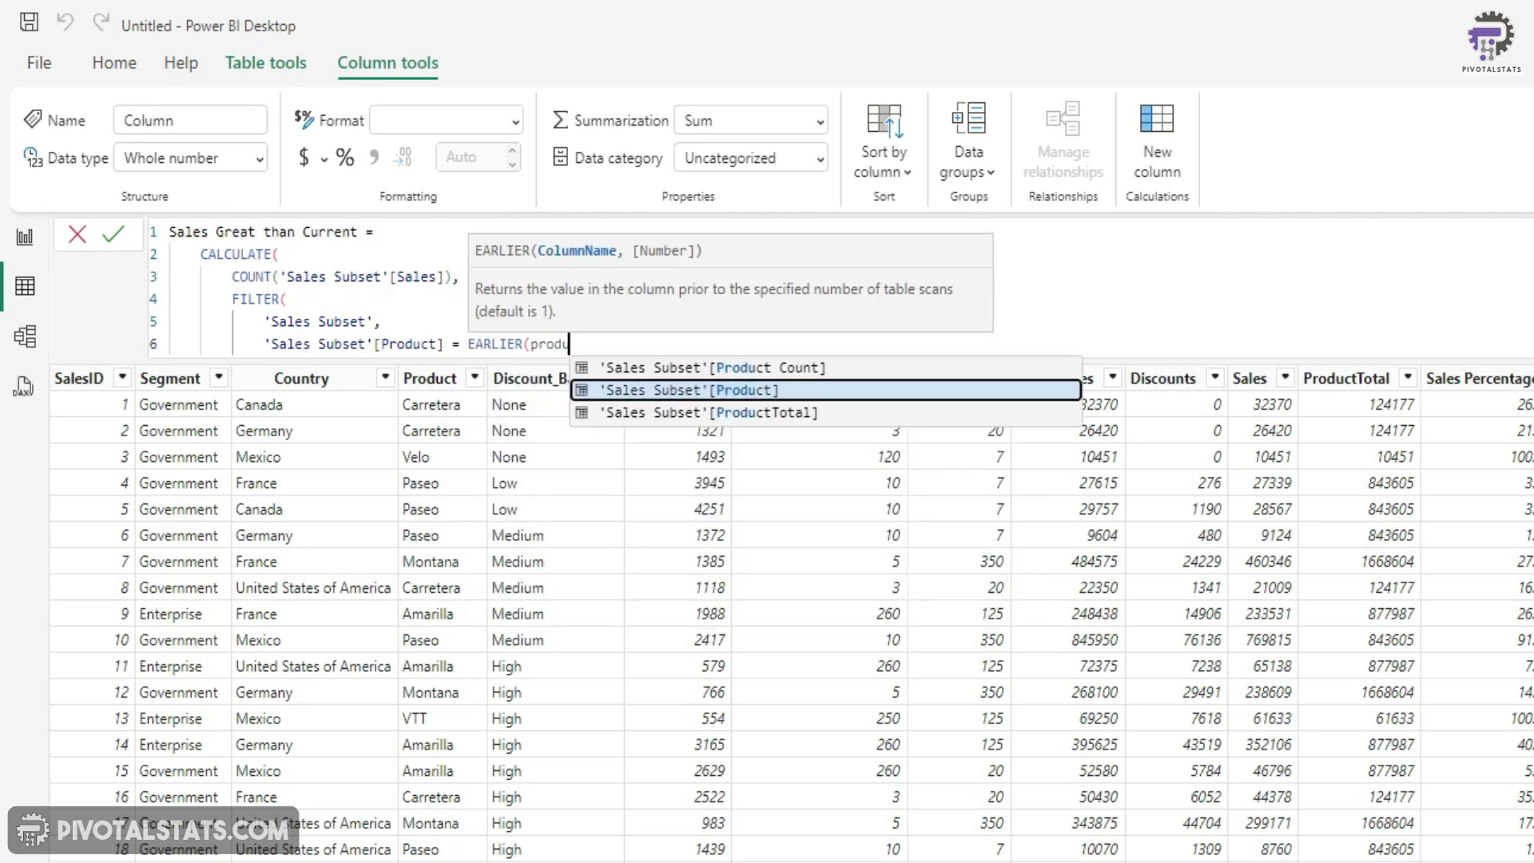
key("Tab")
type(")")
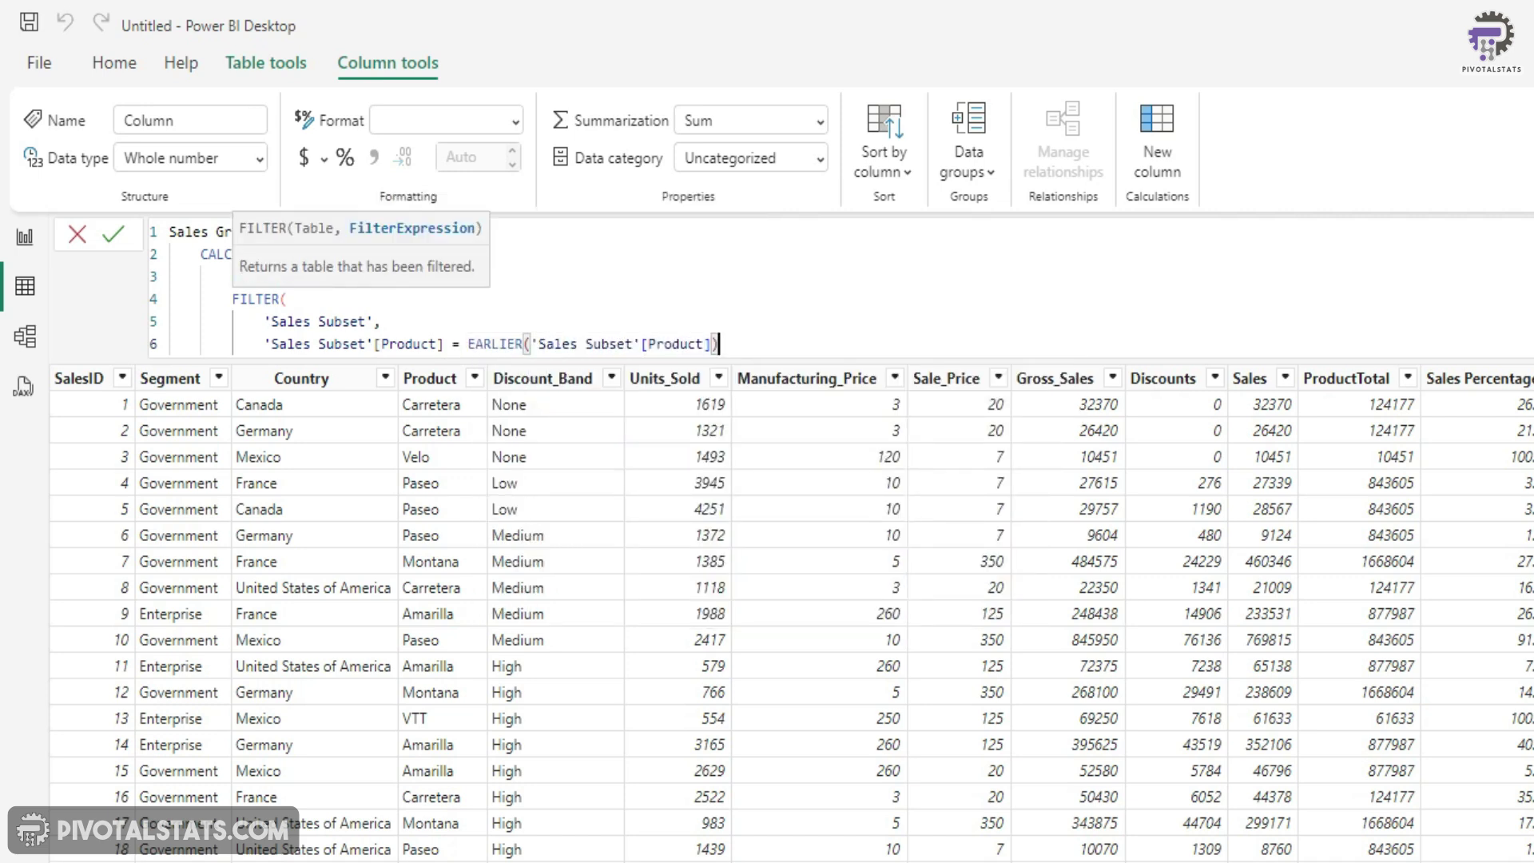
type(" &&")
Step: Add the second condition Sales > EARLIER(Sales) and close all brackets
key("shift+Return")
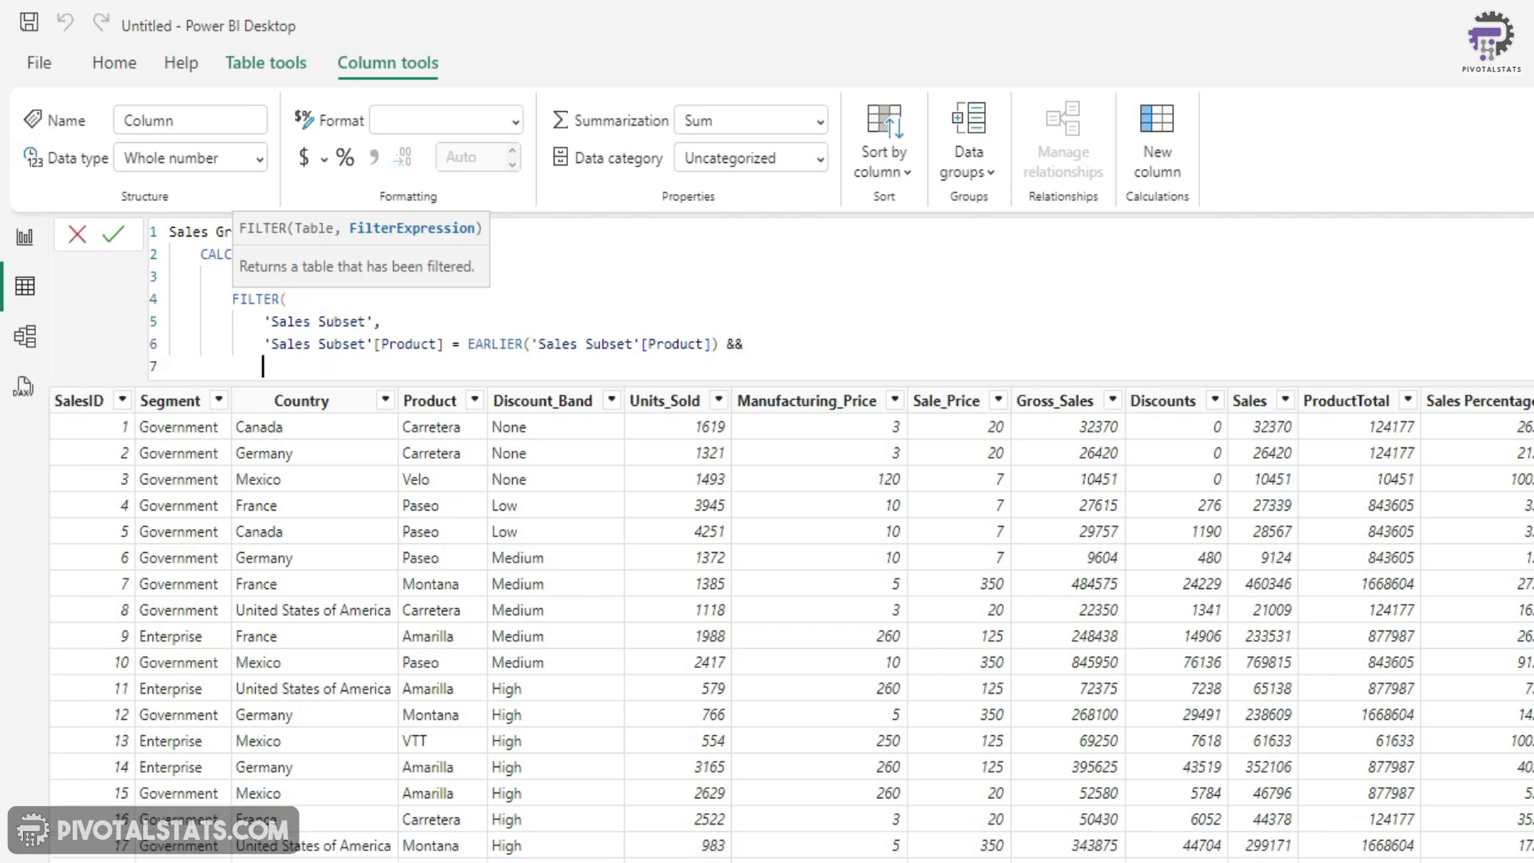
type("sale")
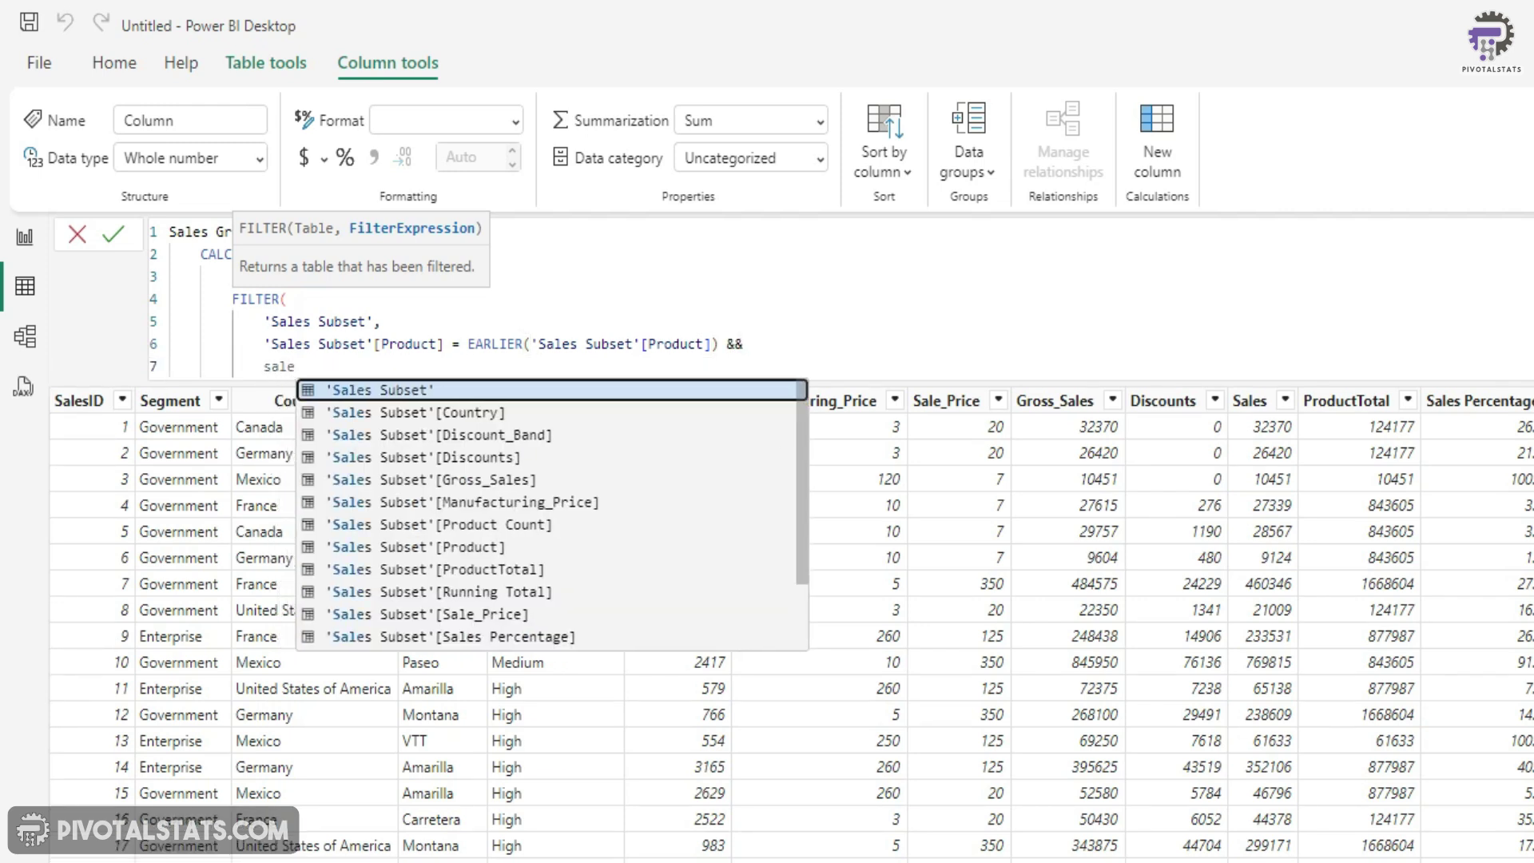
key("Down")
key("Down")
key("Down")
key("Down")
key("Down")
key("Down")
key("Down")
key("Down")
key("Down")
key("Down")
key("Down")
key("Down")
key("Down")
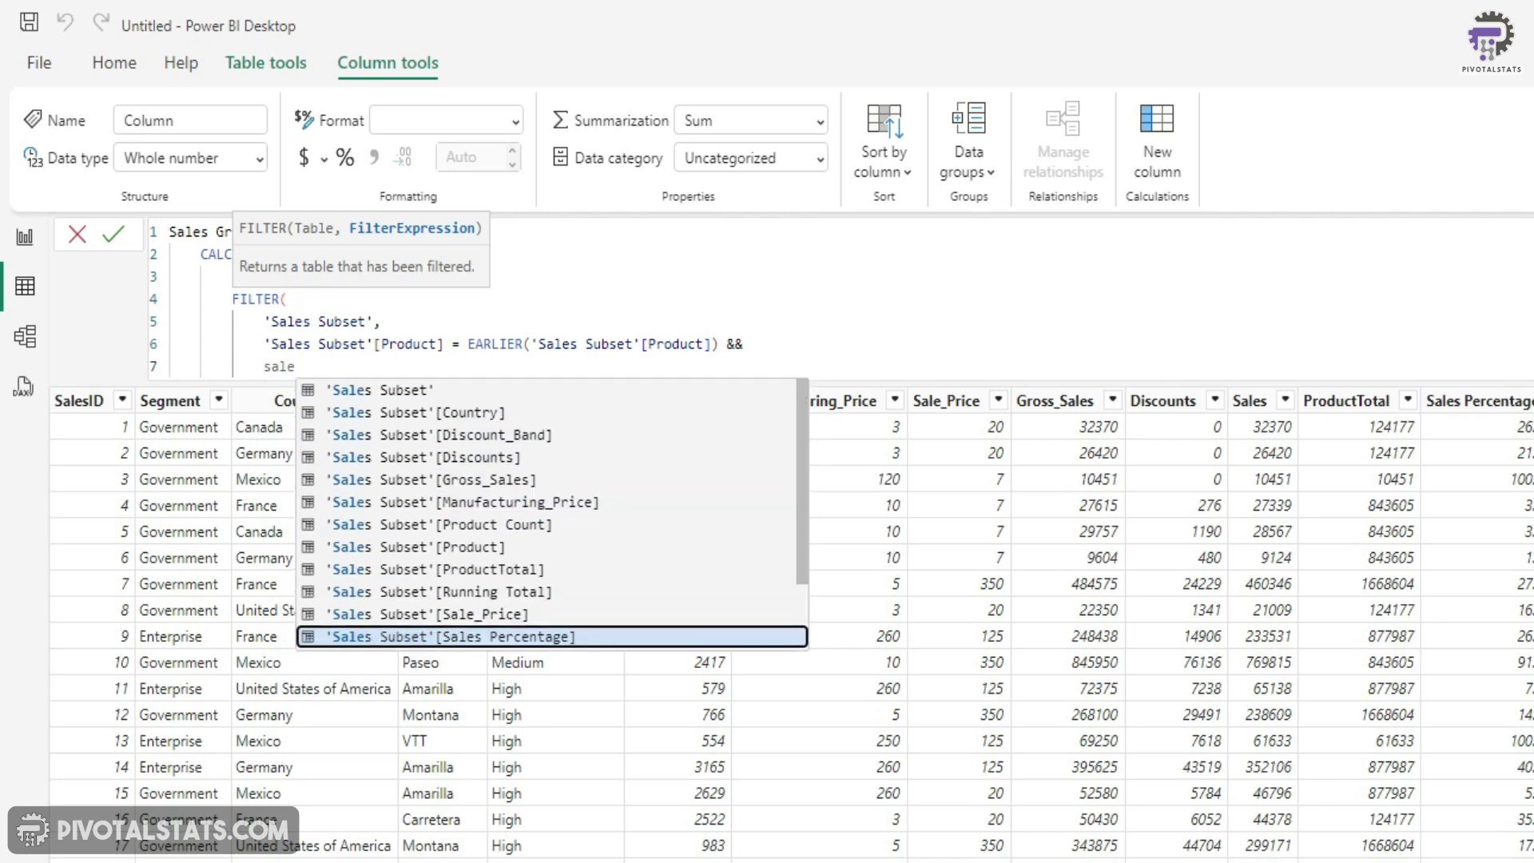
key("Up")
key("Tab")
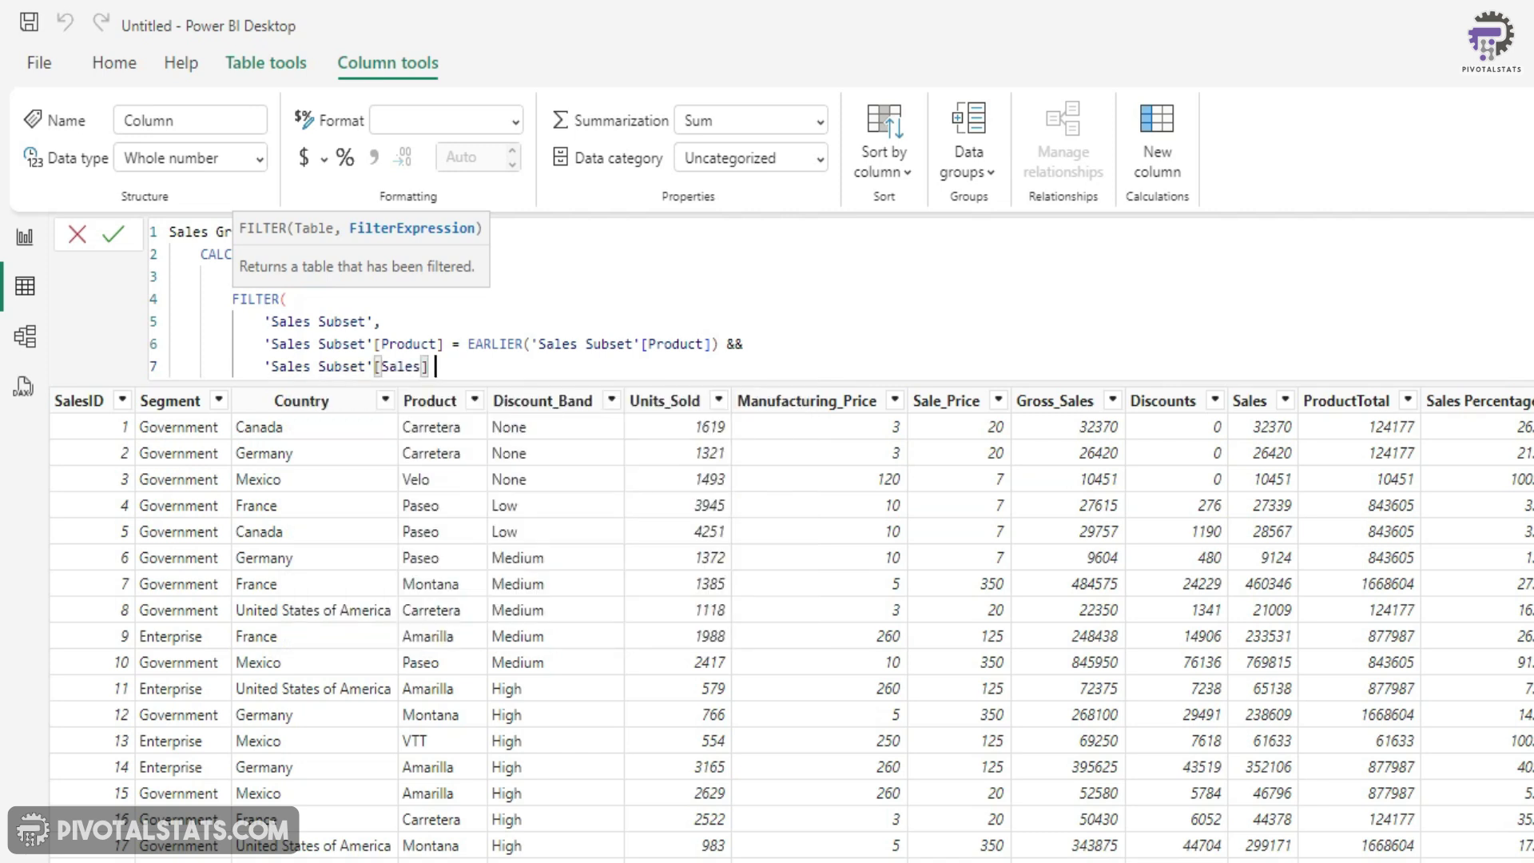
type("> ear")
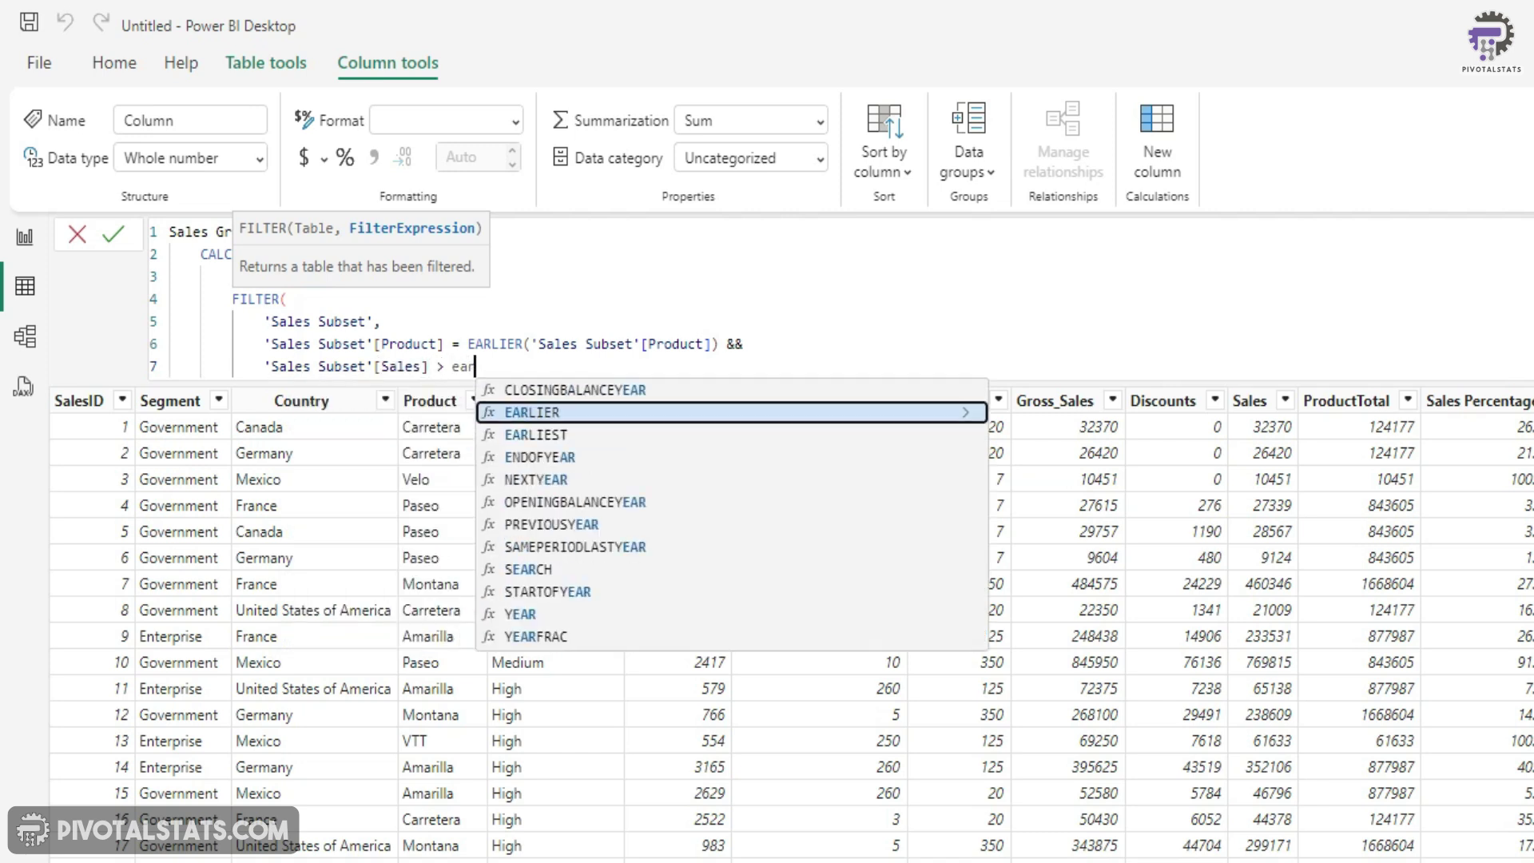
type("l")
key("Tab")
type("sales")
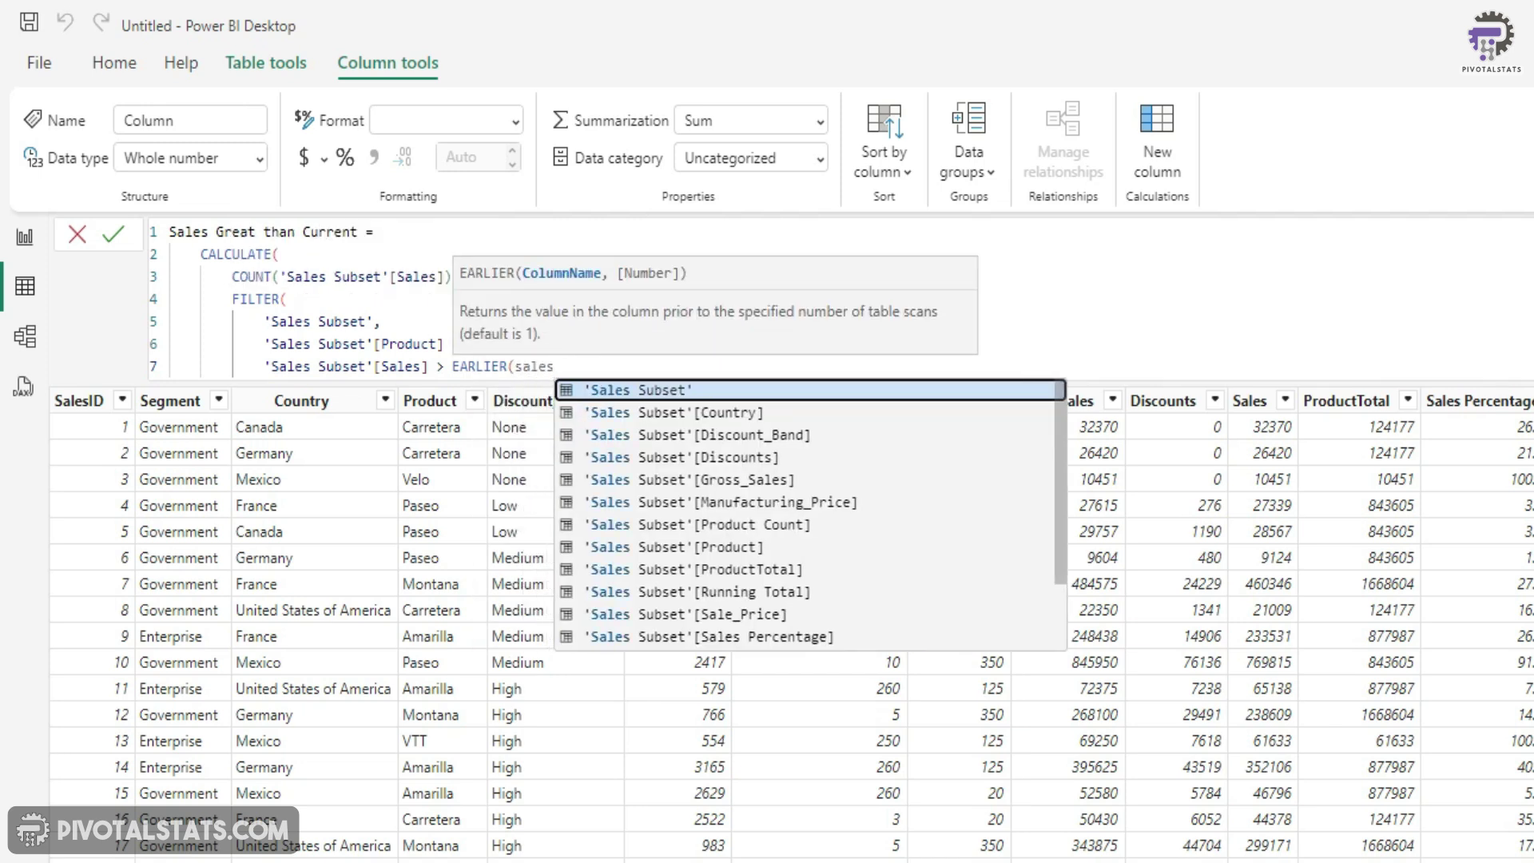
key("Down")
key("Down")
key("Down")
key("Down")
key("Down")
key("Down")
key("Down")
key("Down")
key("Down")
key("Down")
key("Down")
key("Down")
key("Down")
key("Down")
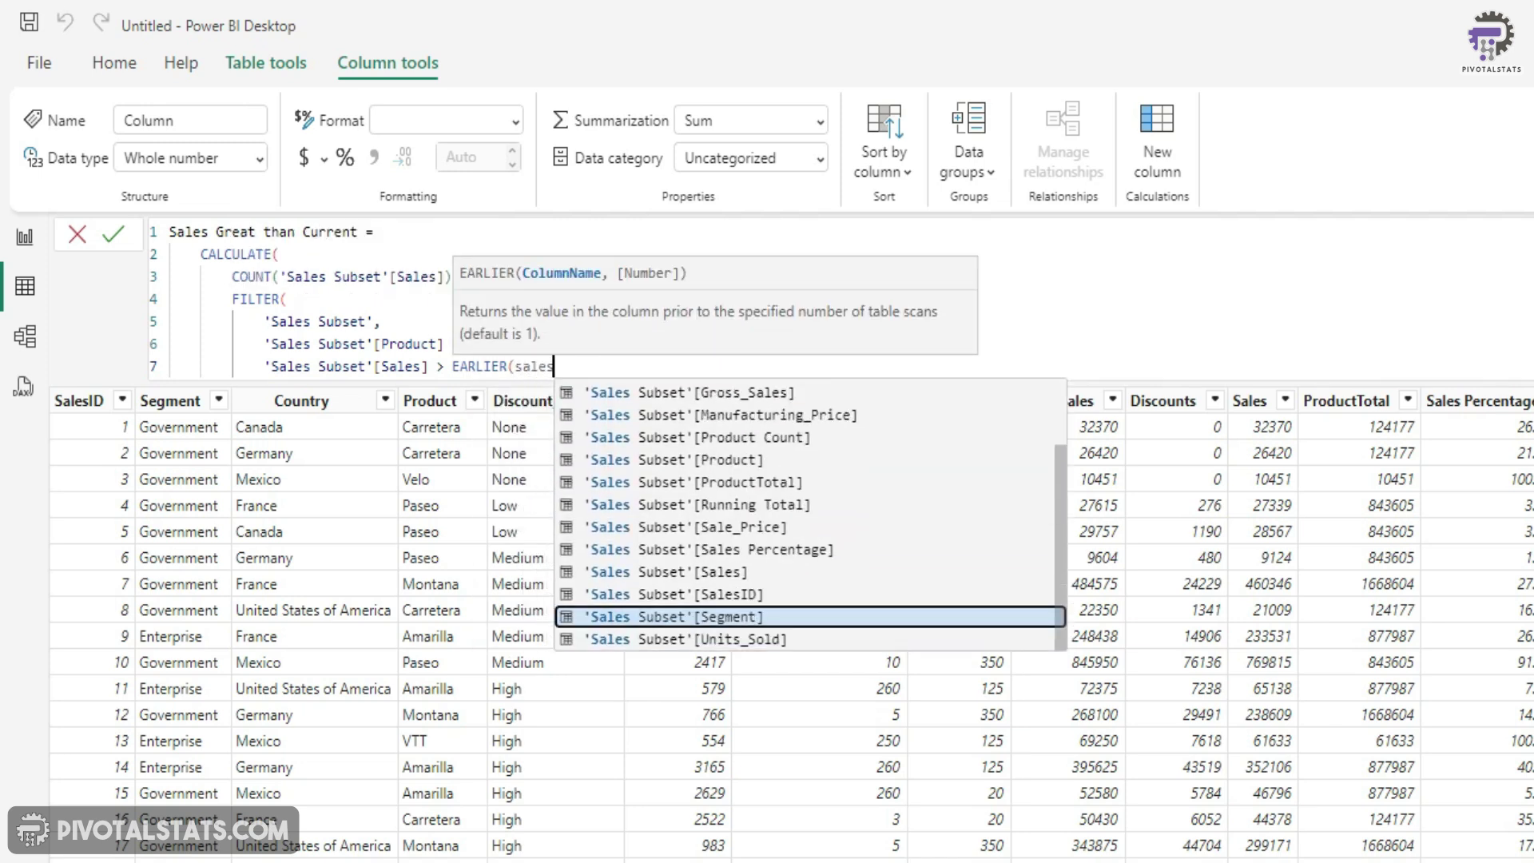
key("Up")
key("Up")
key("Tab")
type(")")
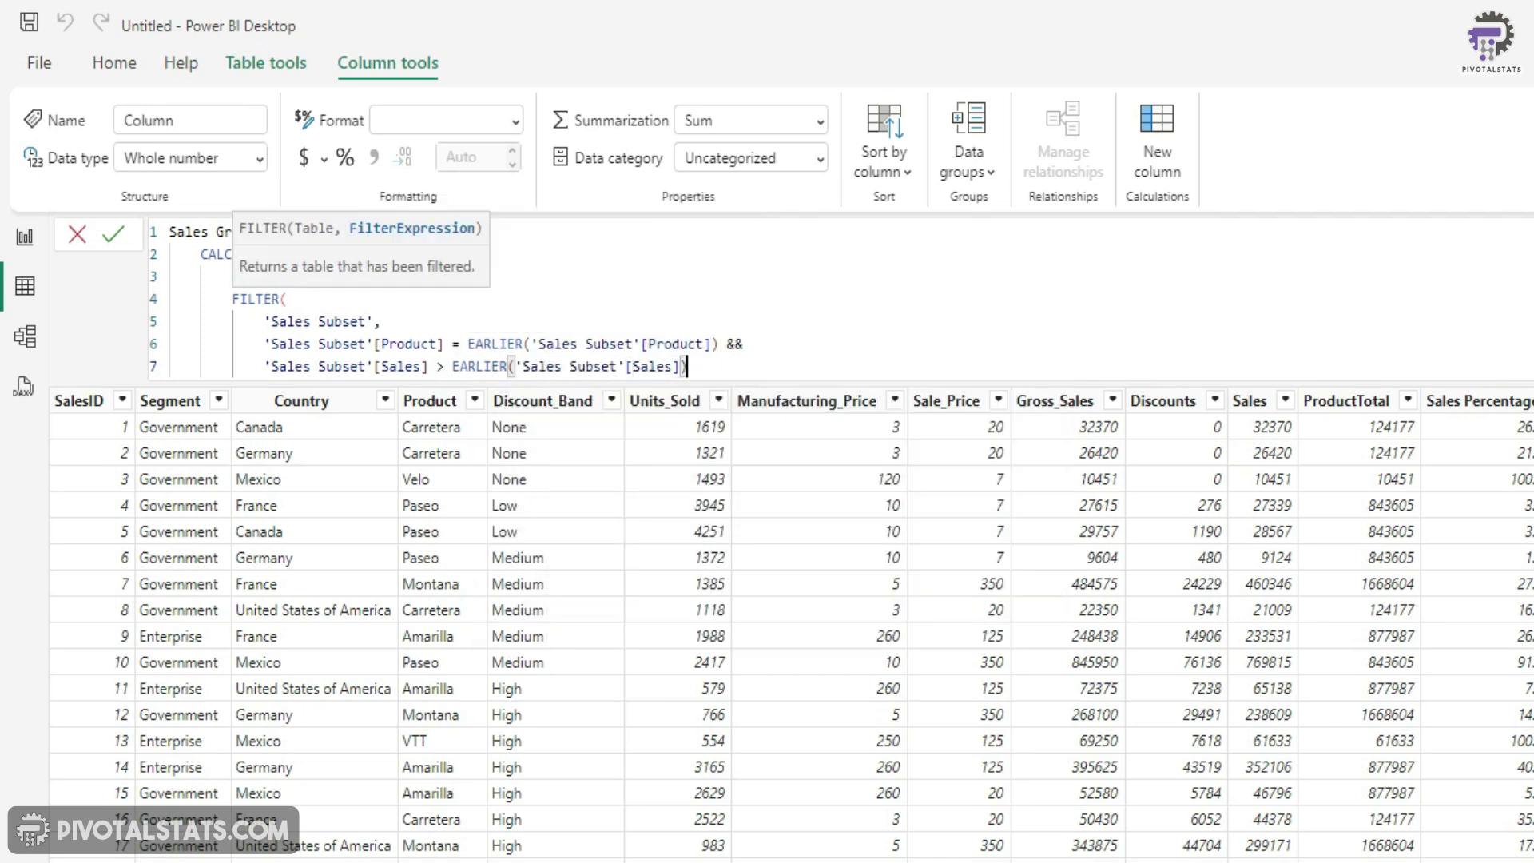
type("))")
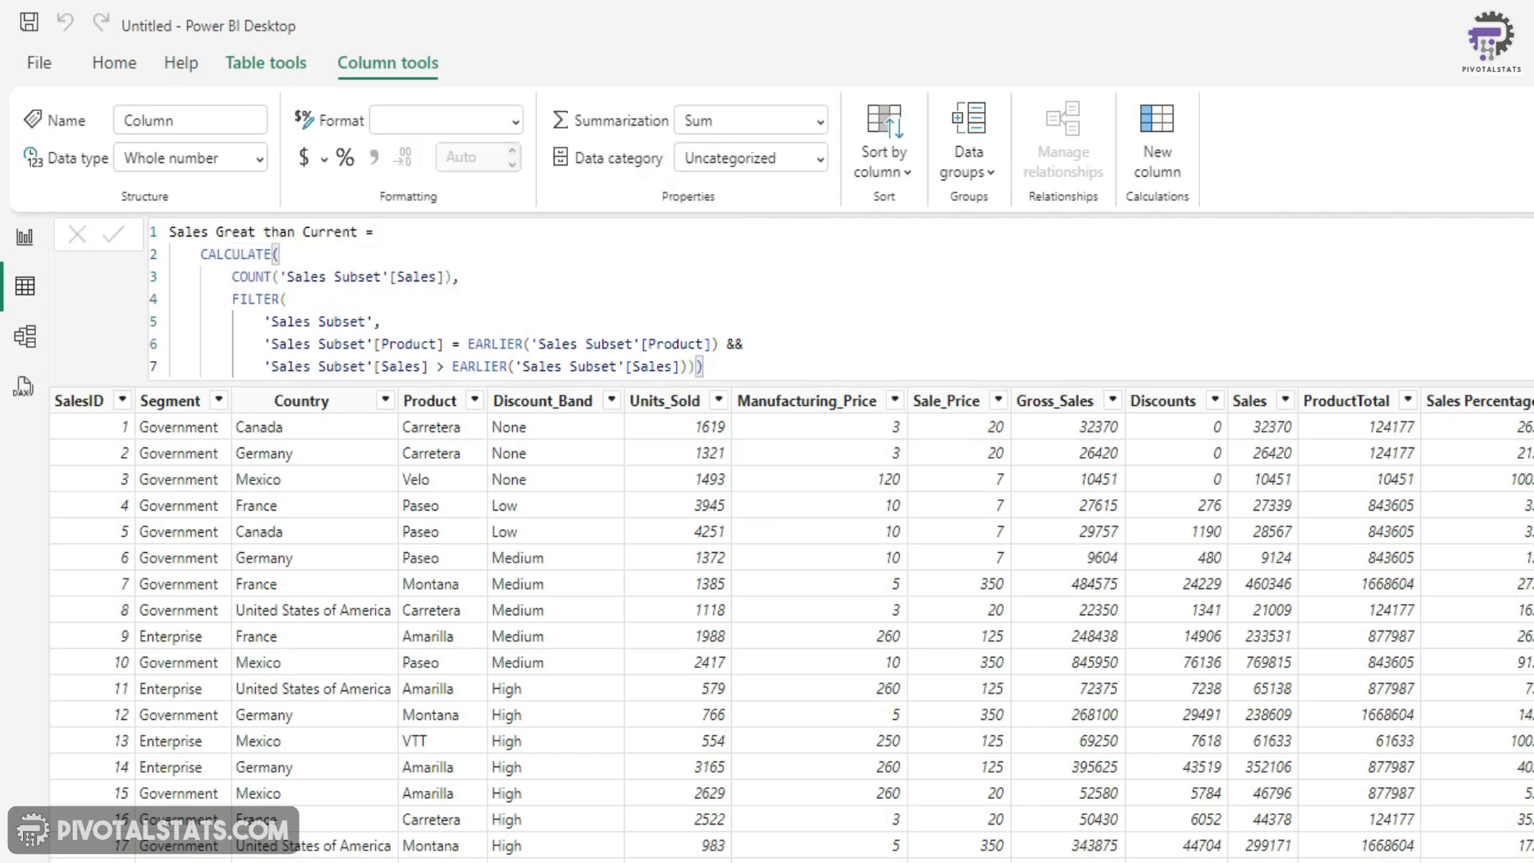
Step: Commit the column and filter Product to Carretera only, then compare against the Sales values
key("Return")
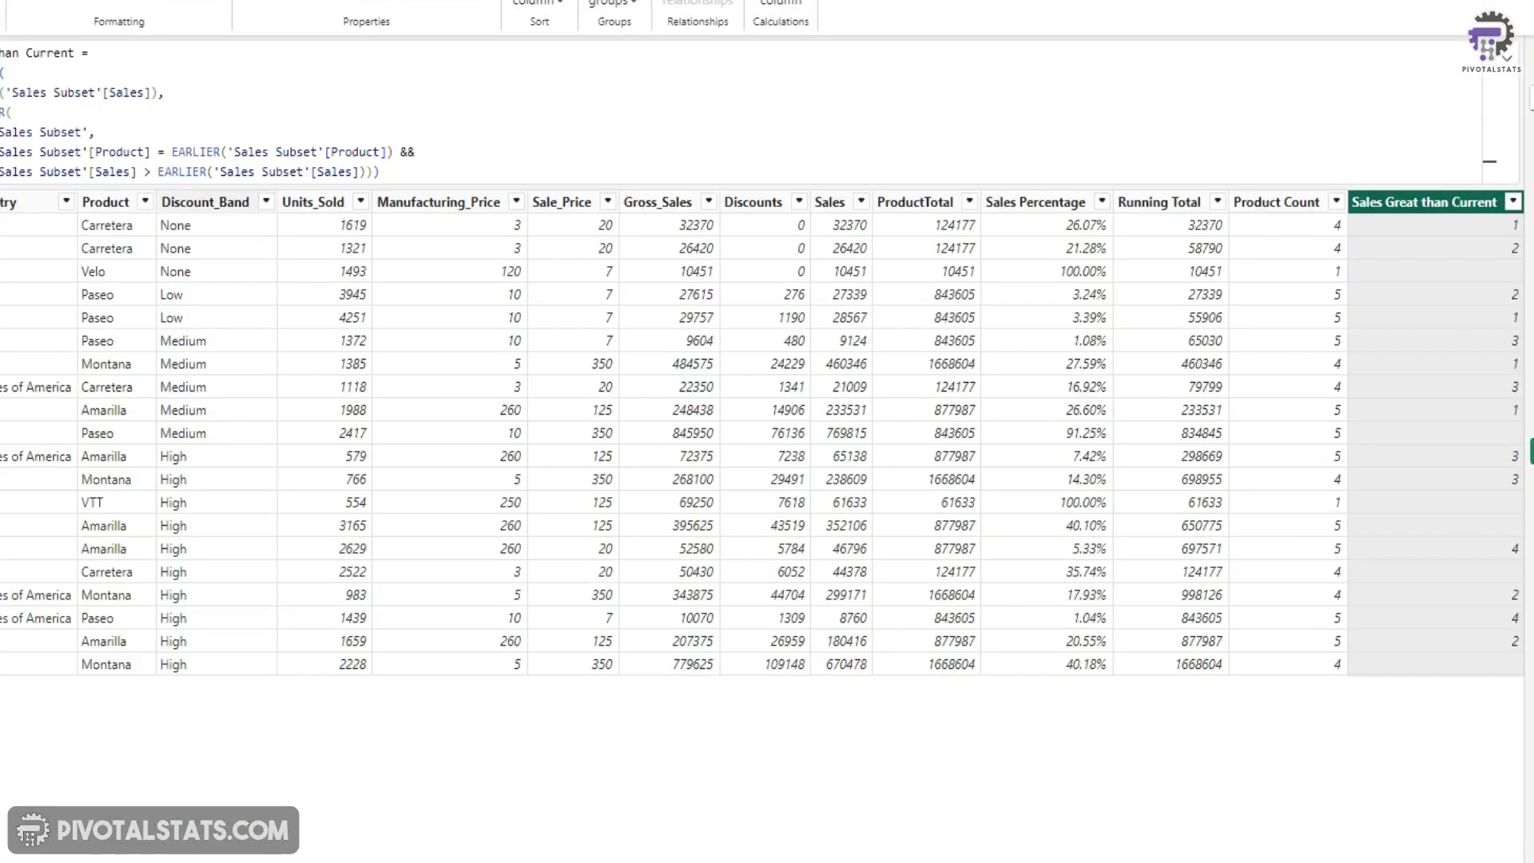
left_click(106, 201)
left_click(144, 87)
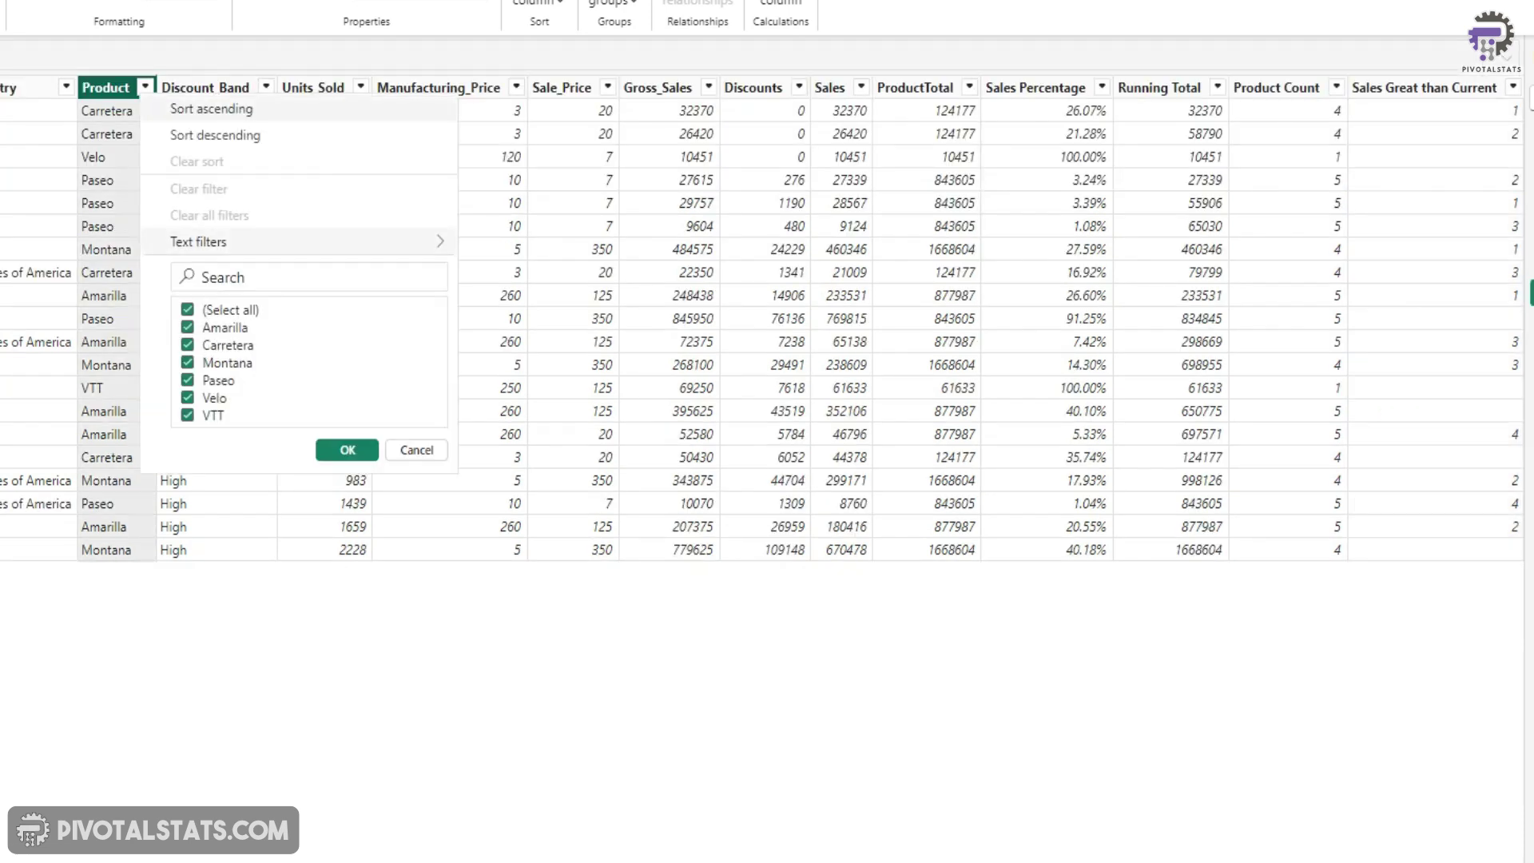
left_click(187, 309)
left_click(187, 345)
left_click(348, 450)
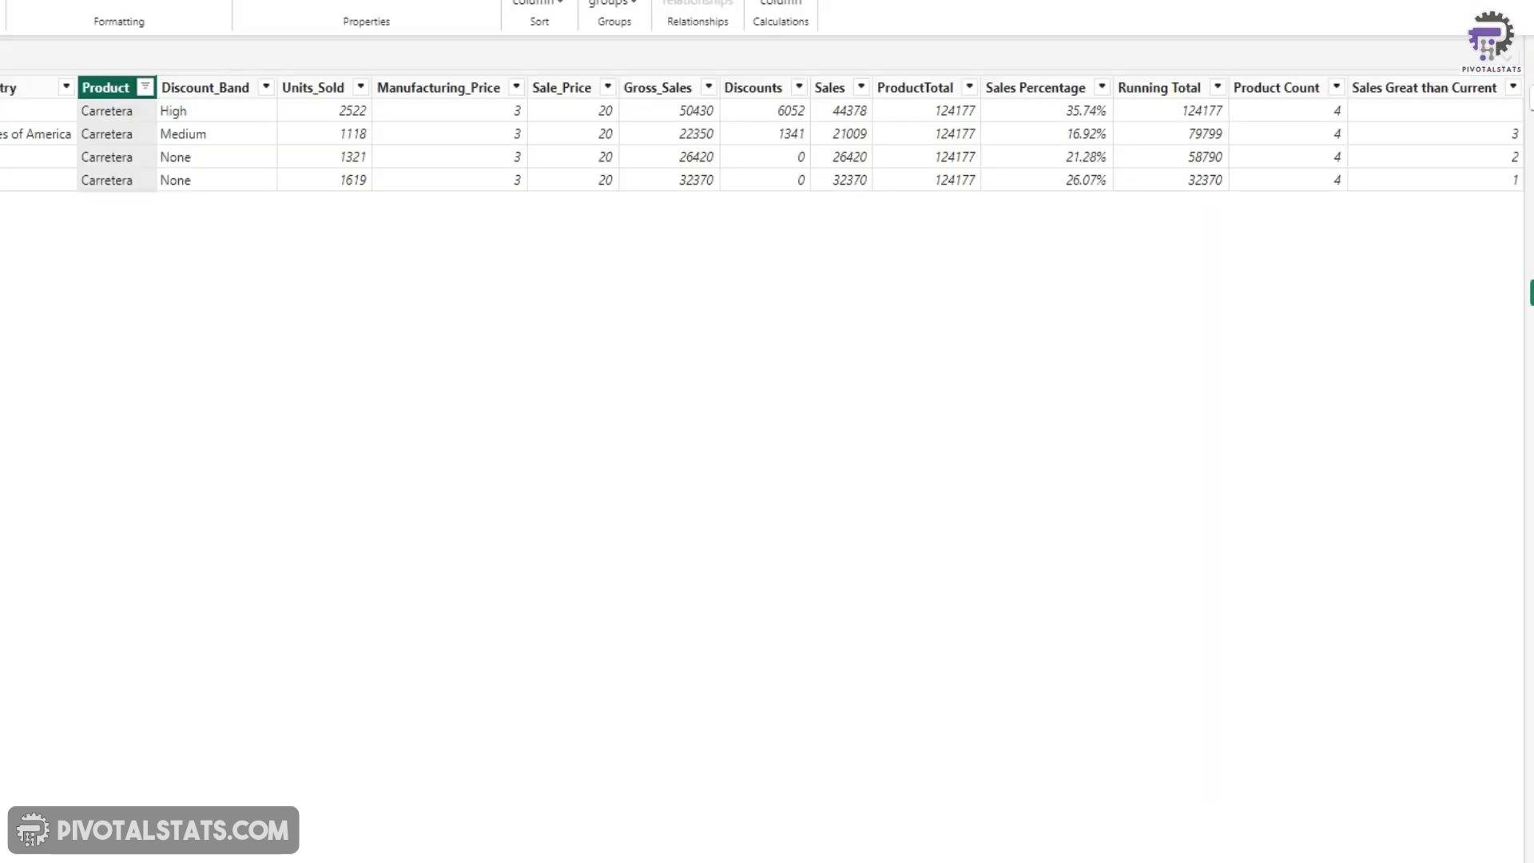
left_click(847, 160)
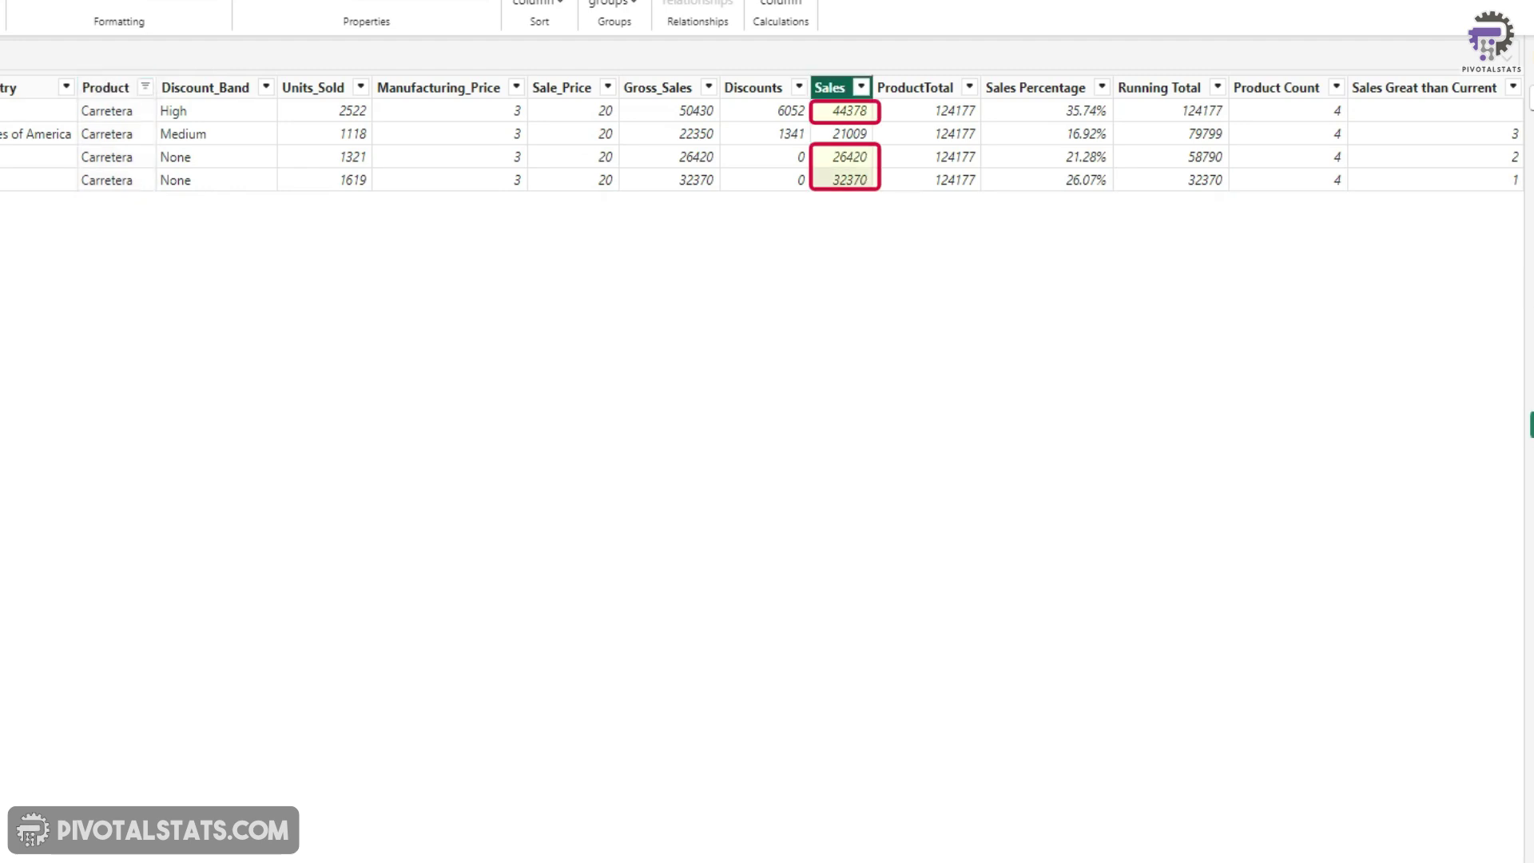